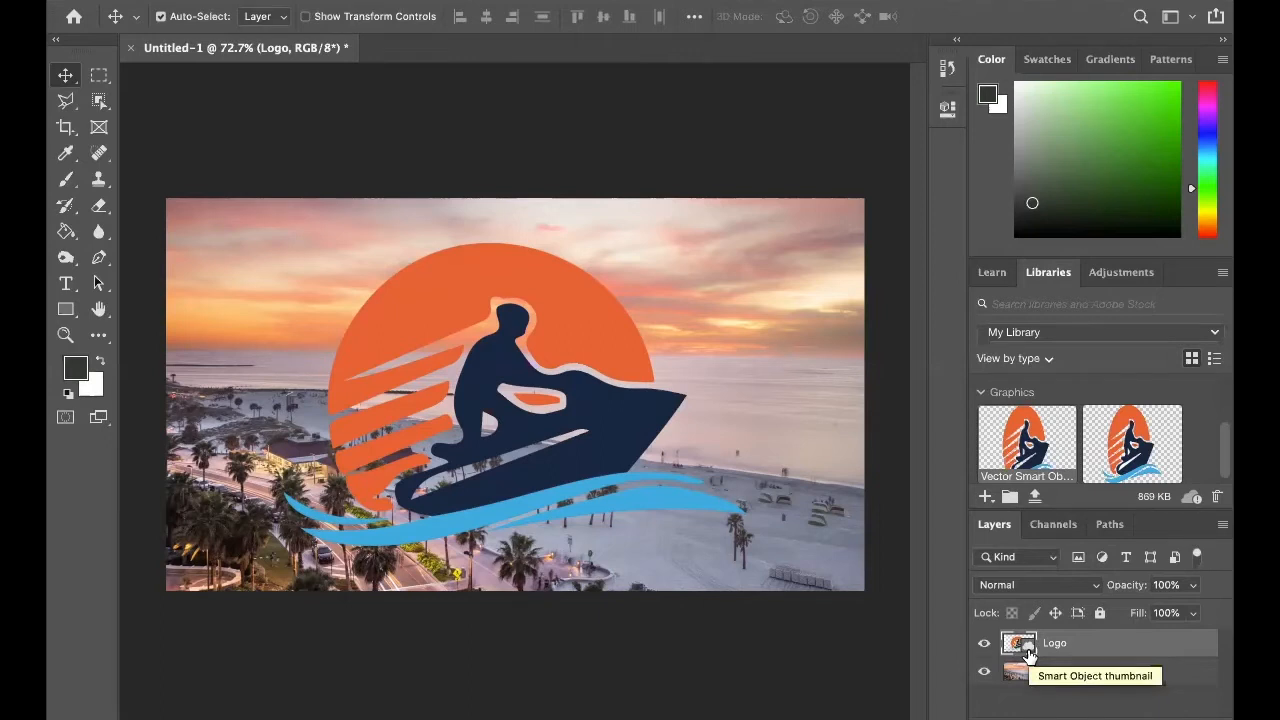
Open the layer style settings for the Logo layer and keep the logo artwork in view.
double_click(1119, 643)
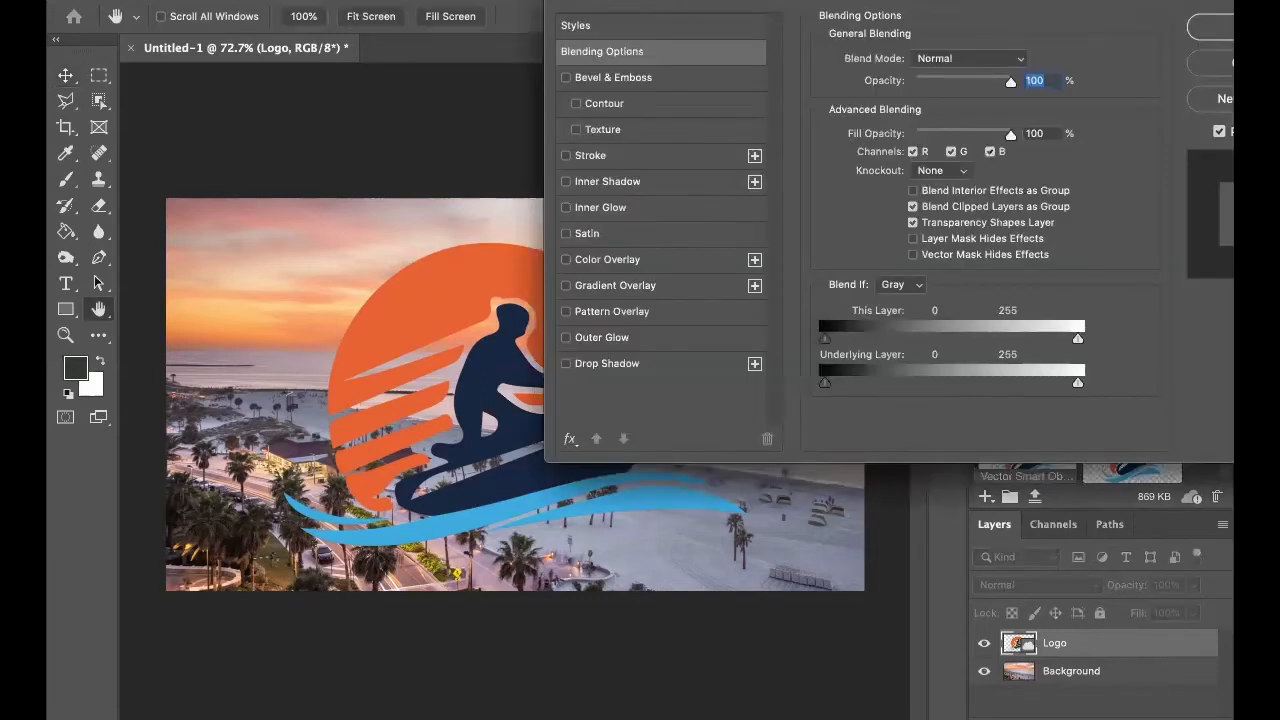
drag(798, 9, 790, 133)
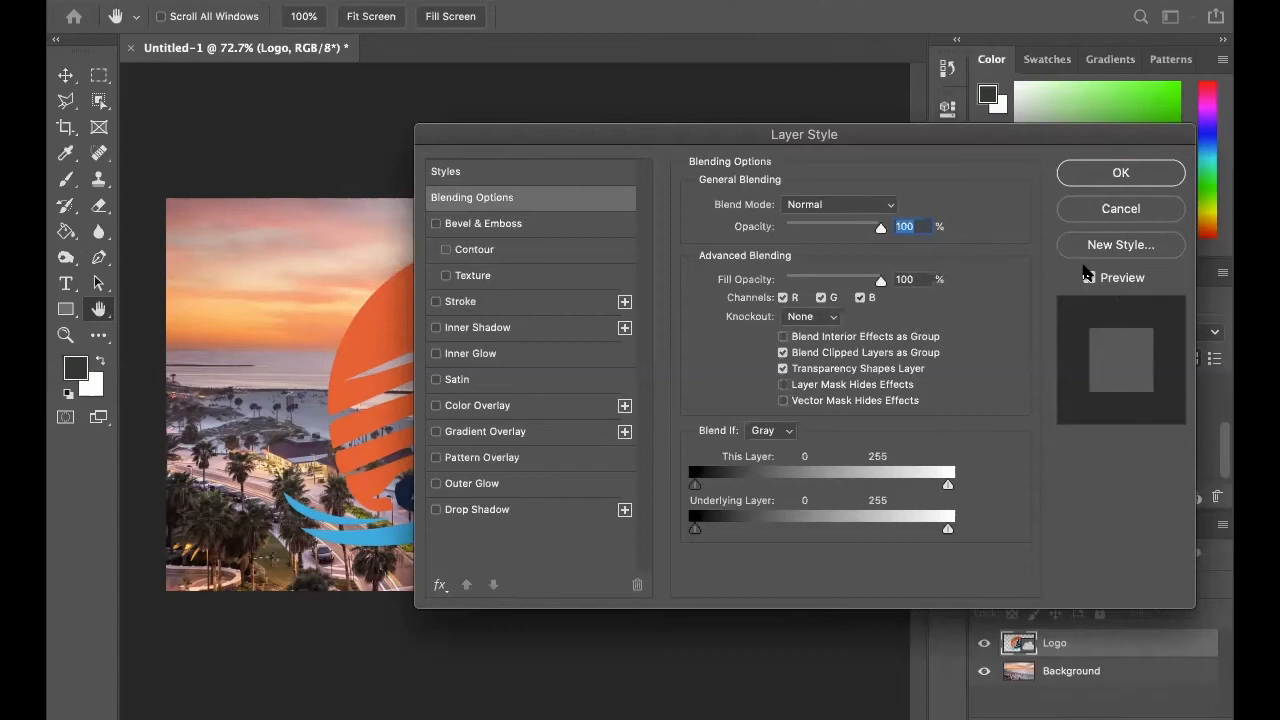
drag(858, 140, 1150, 147)
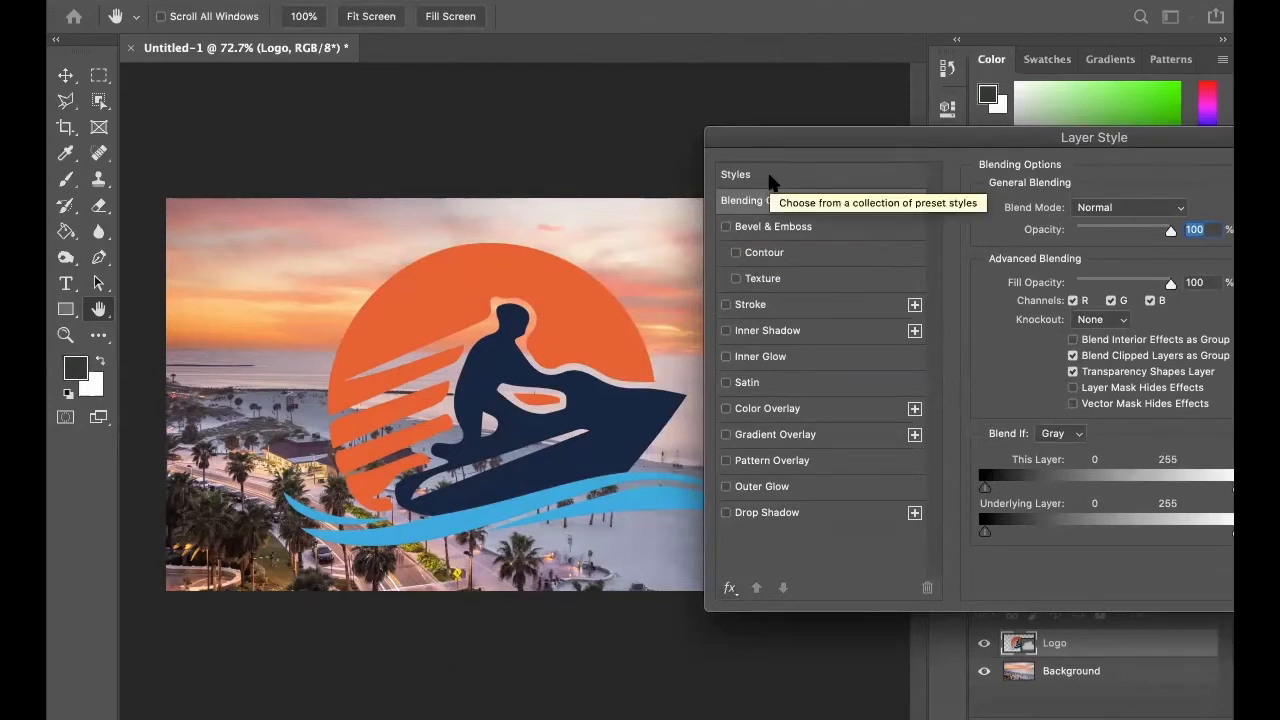
Browse the preset layer styles by expanding the Basics, Natural, Fur and Fabric groups.
click(770, 180)
drag(971, 135, 871, 104)
click(880, 184)
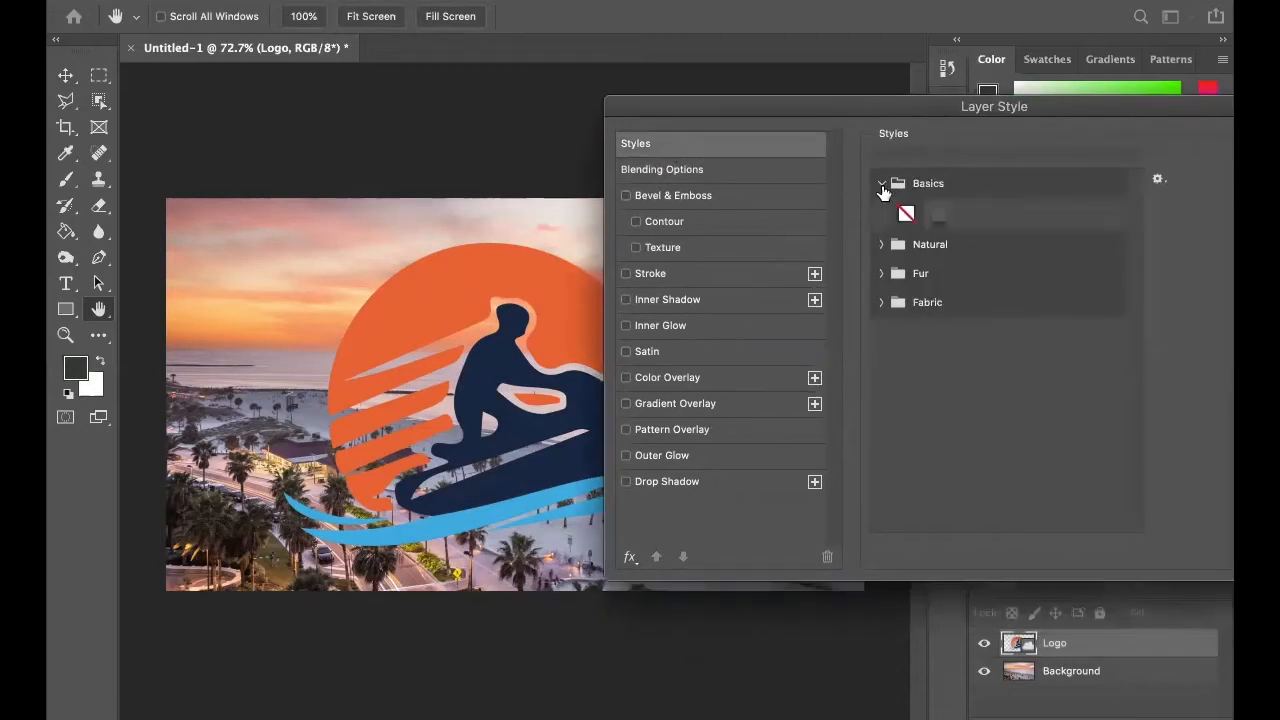
click(882, 245)
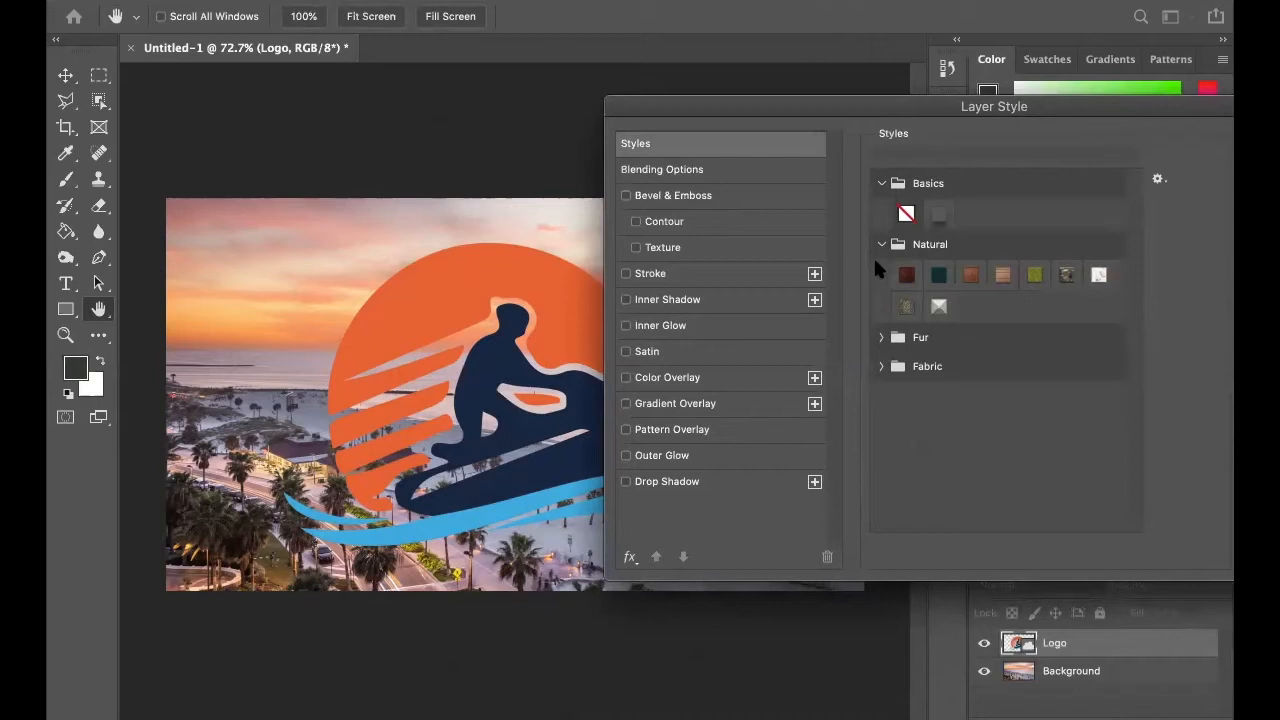
drag(971, 109, 1178, 80)
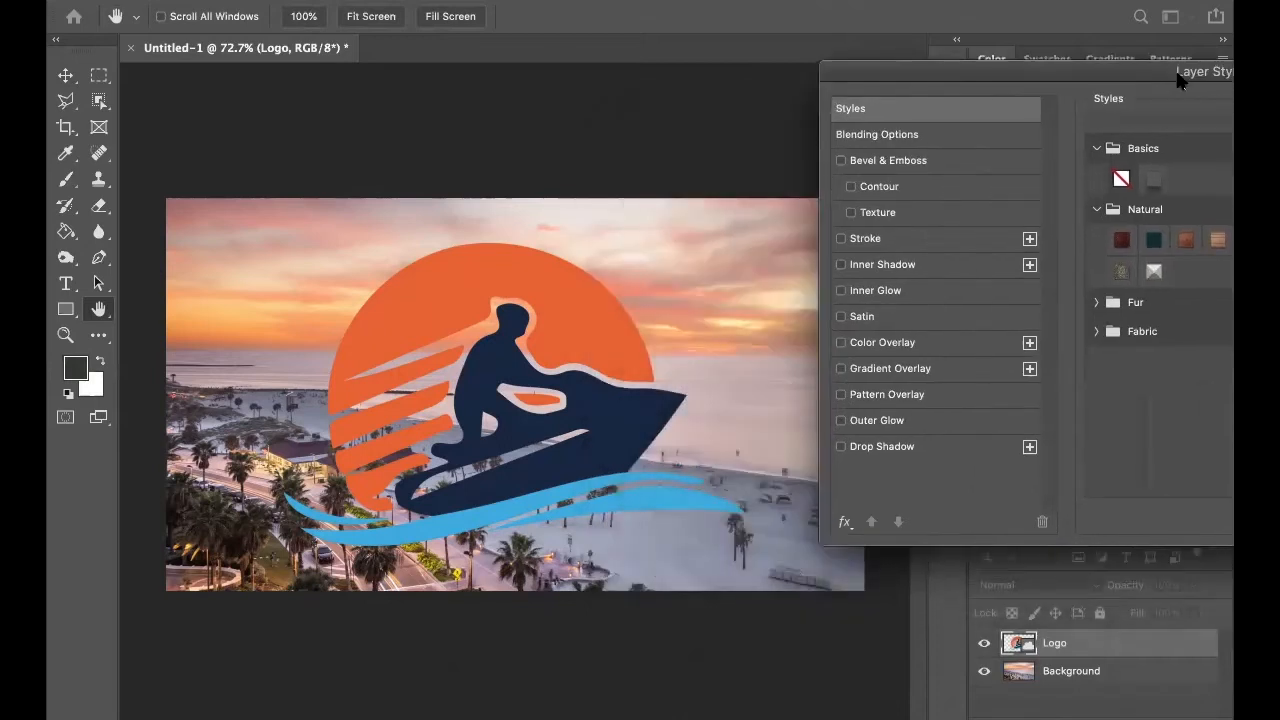
click(1097, 303)
click(1097, 363)
drag(1228, 89, 1135, 80)
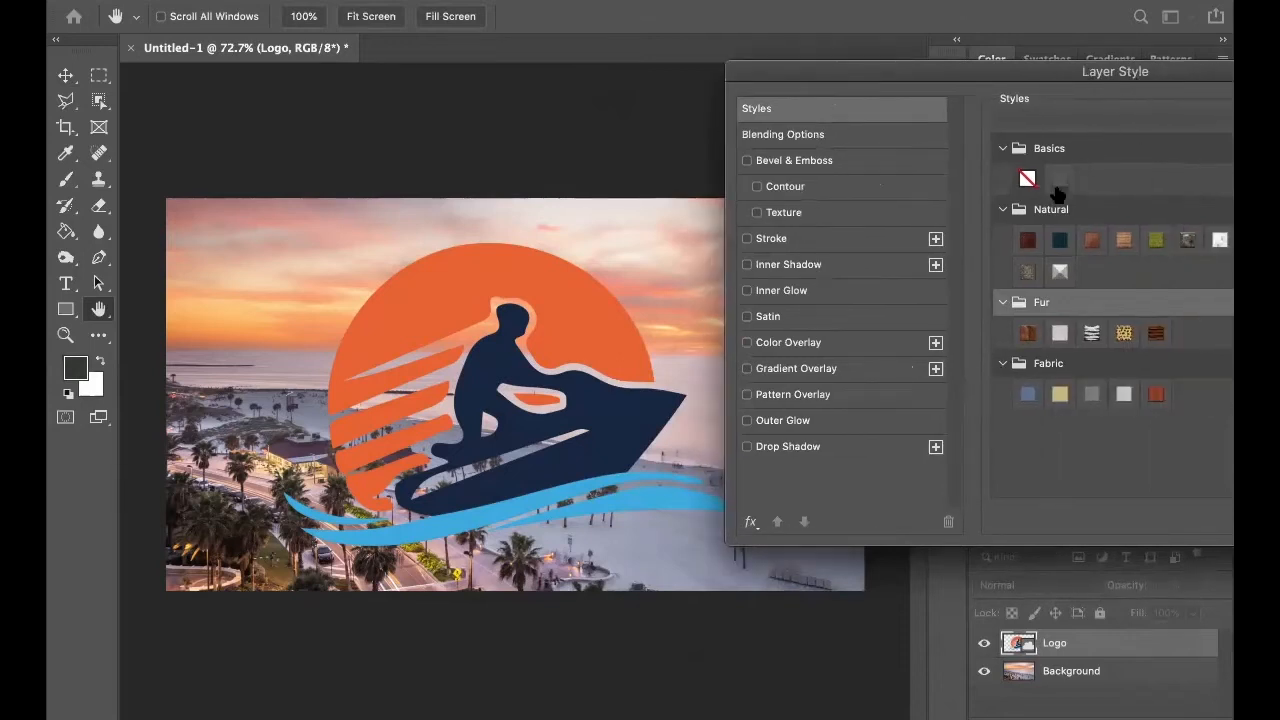
Try preset styles from Basics, Natural, Fur and Fabric on the Logo layer, and clear them with the no-style preset.
click(1058, 182)
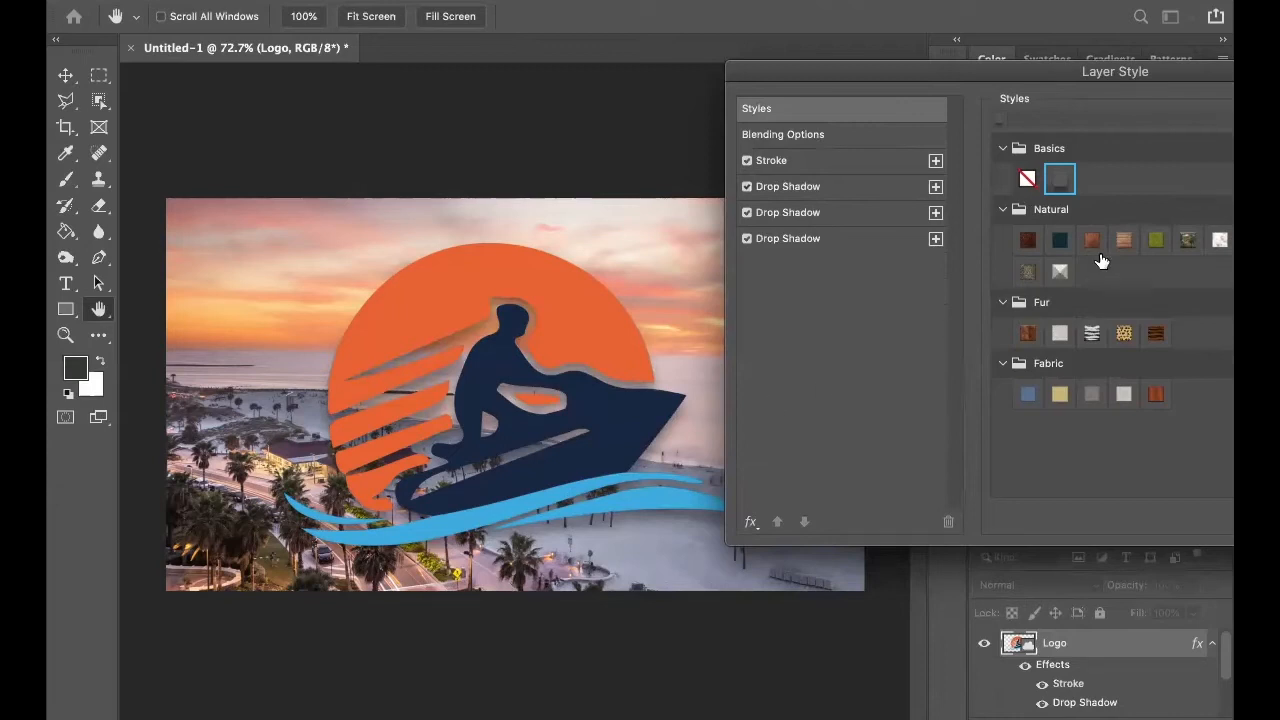
click(1156, 240)
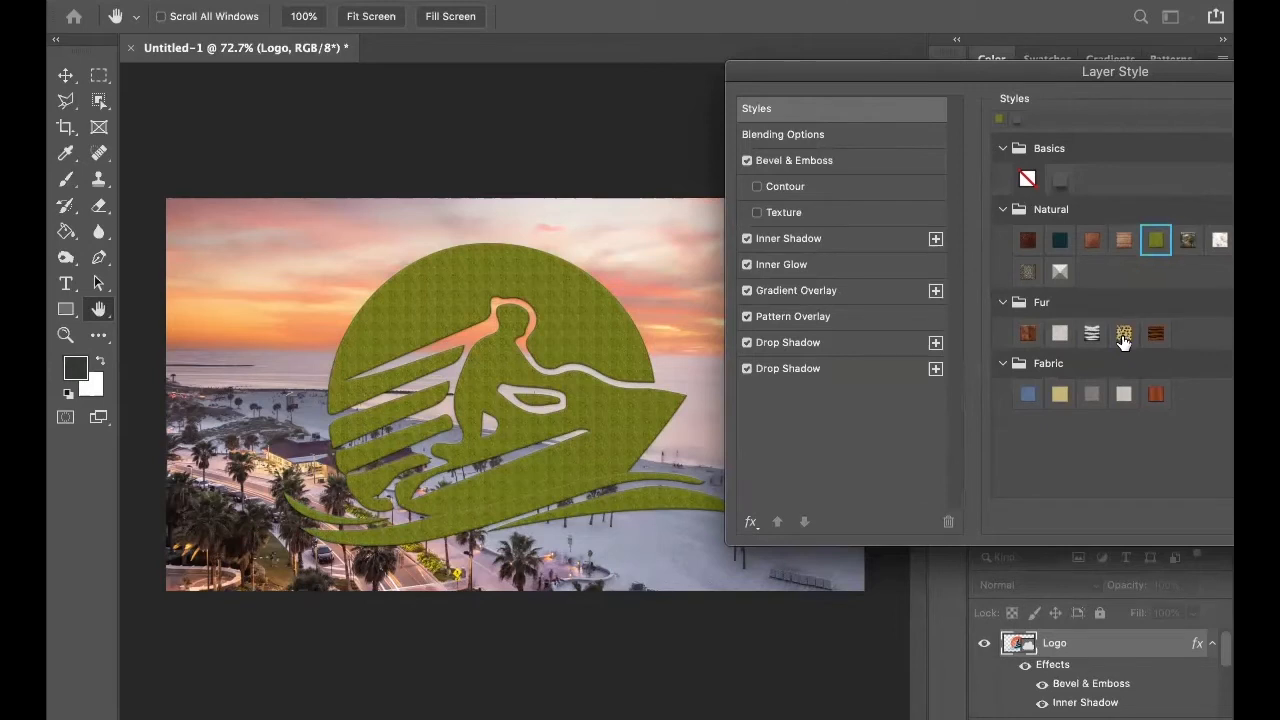
click(1088, 335)
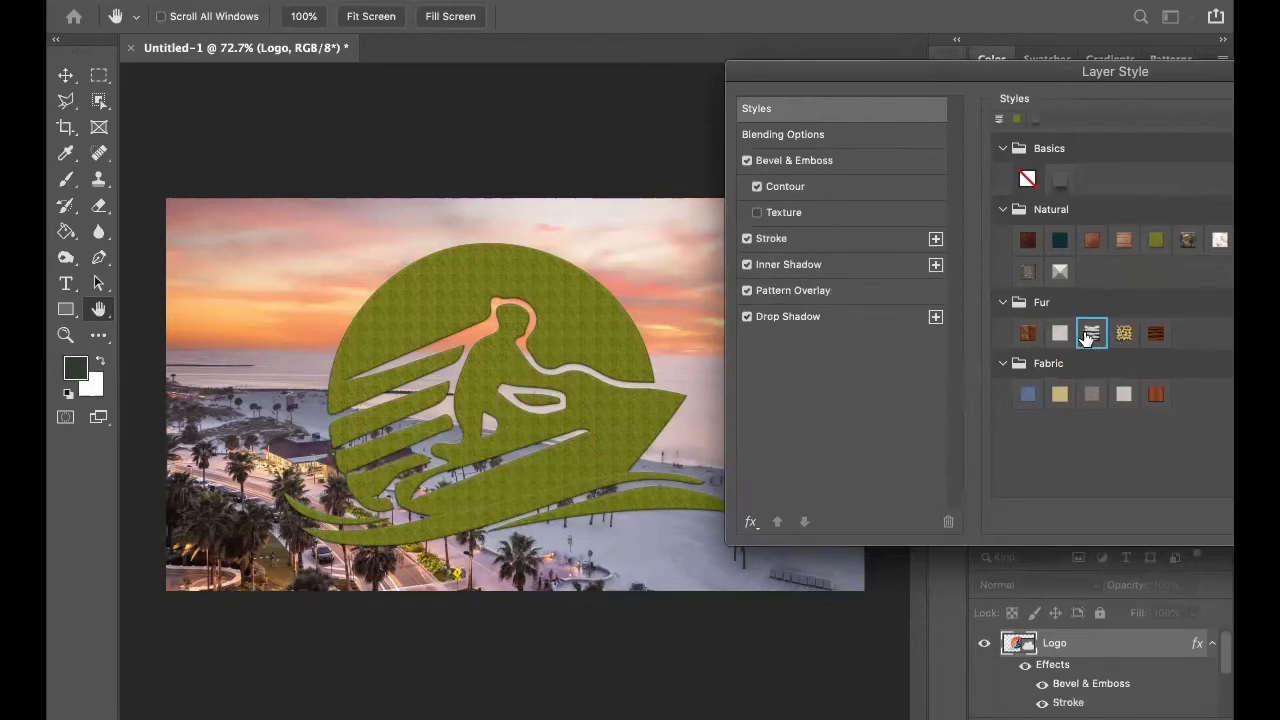
click(1027, 394)
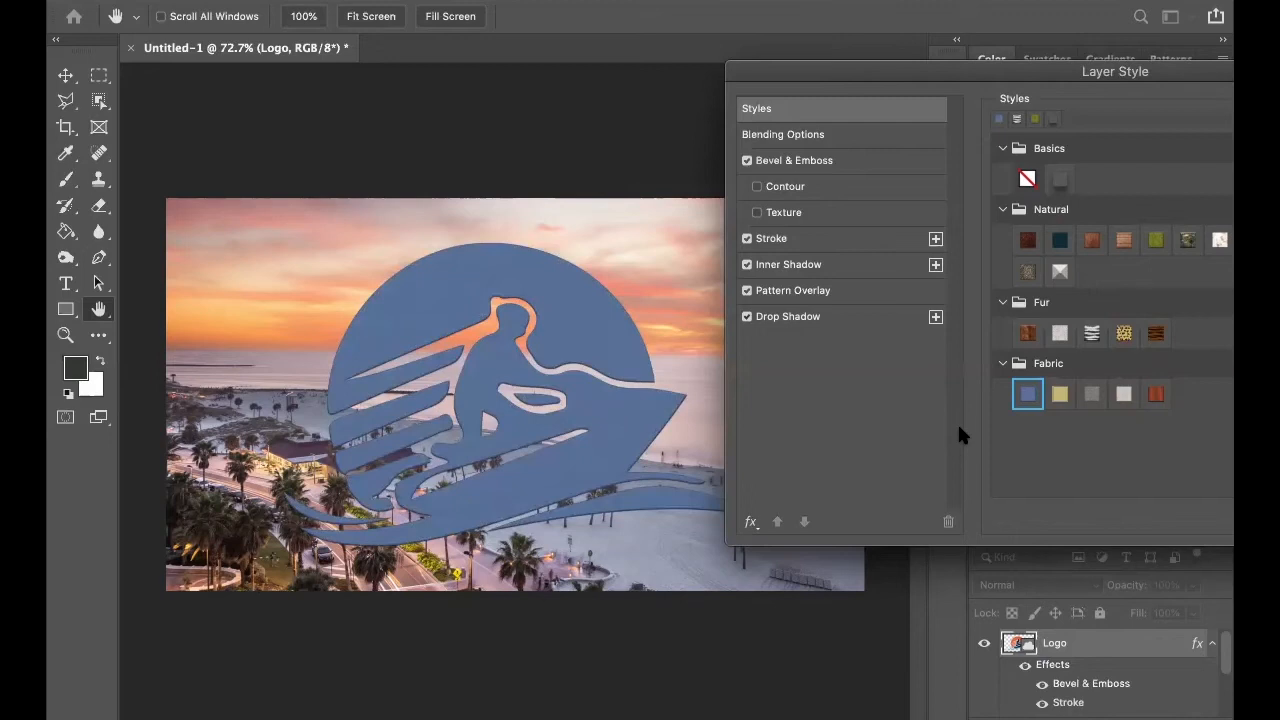
click(1027, 178)
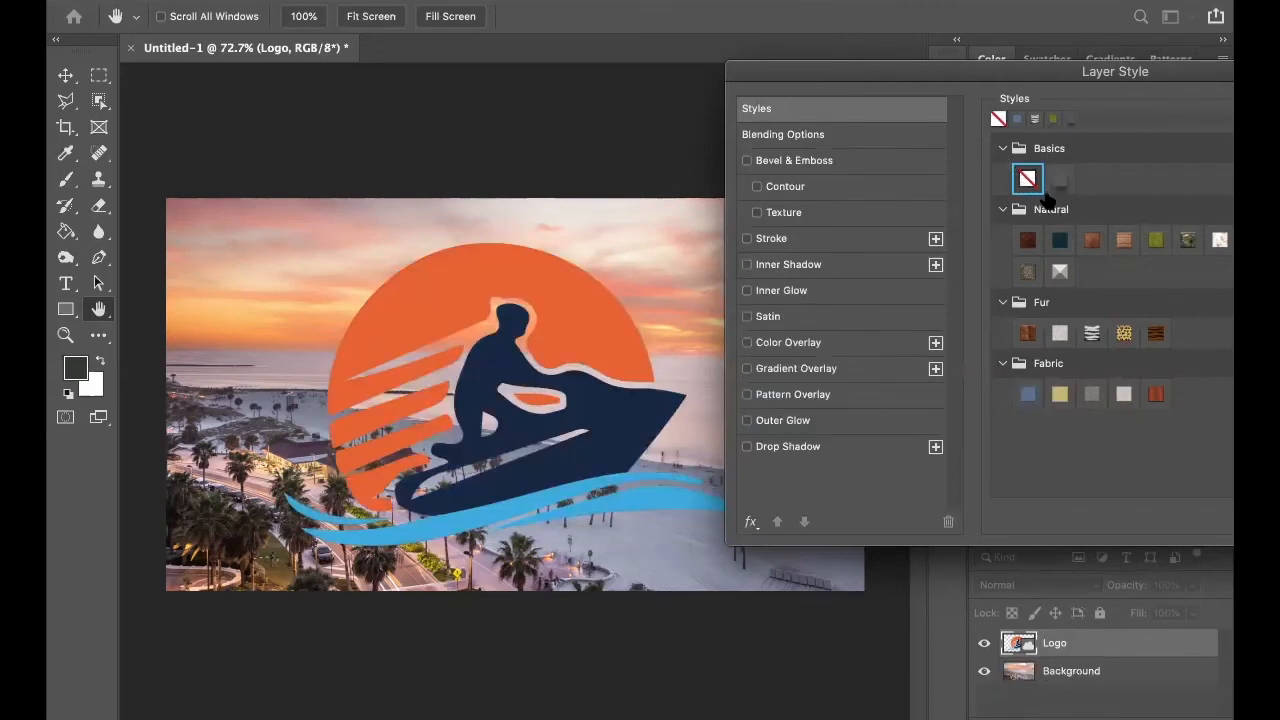
Show the Logo layer's Blending Options and look through the available blend modes, keeping Normal.
click(837, 136)
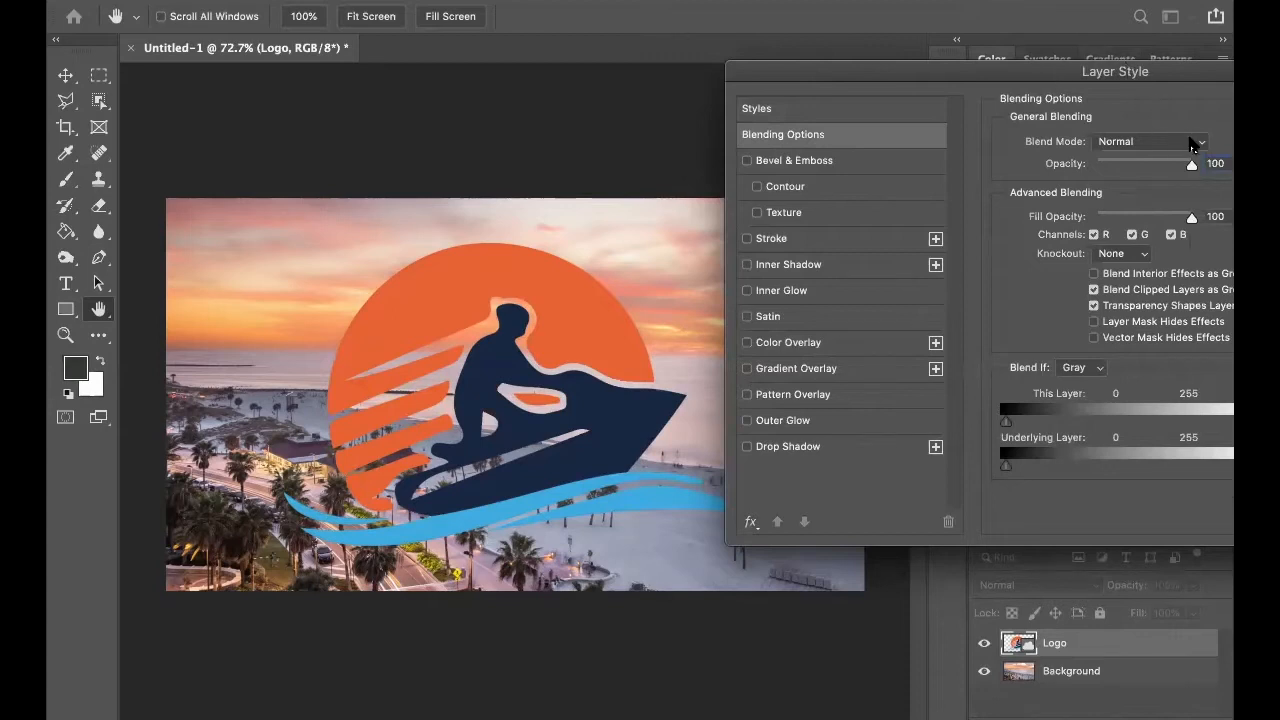
drag(1216, 77, 608, 157)
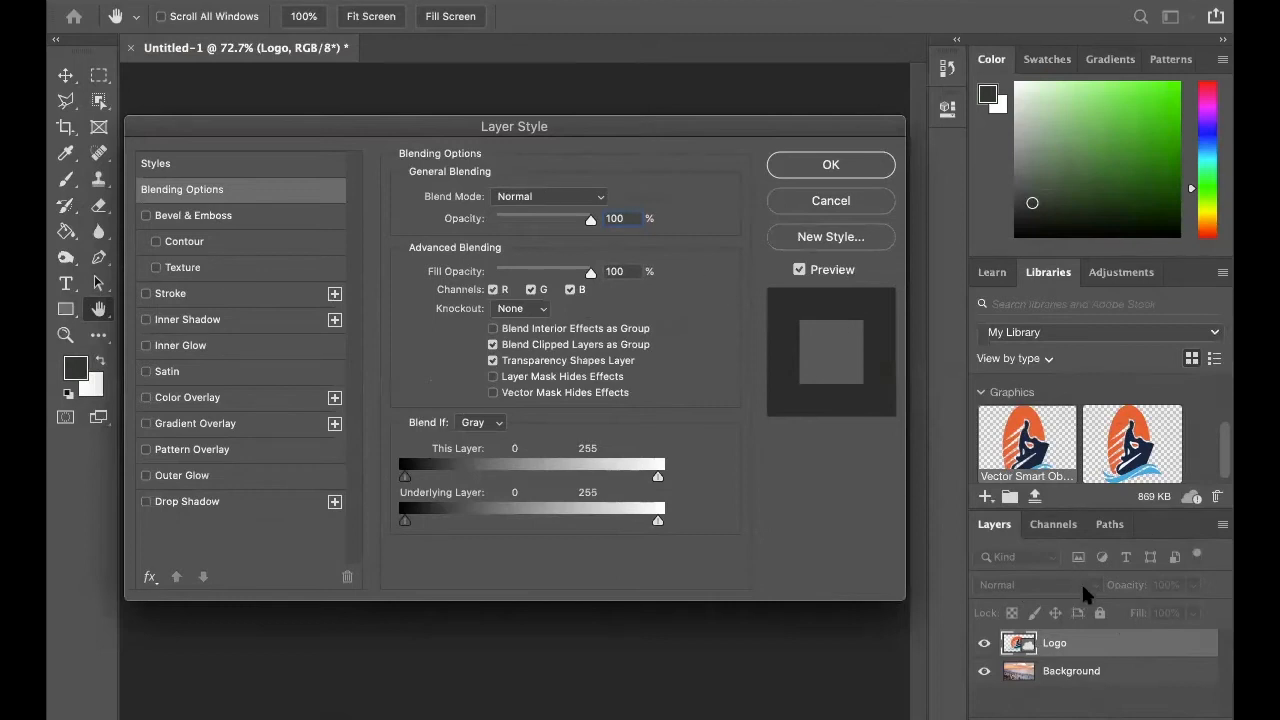
drag(710, 133, 1222, 87)
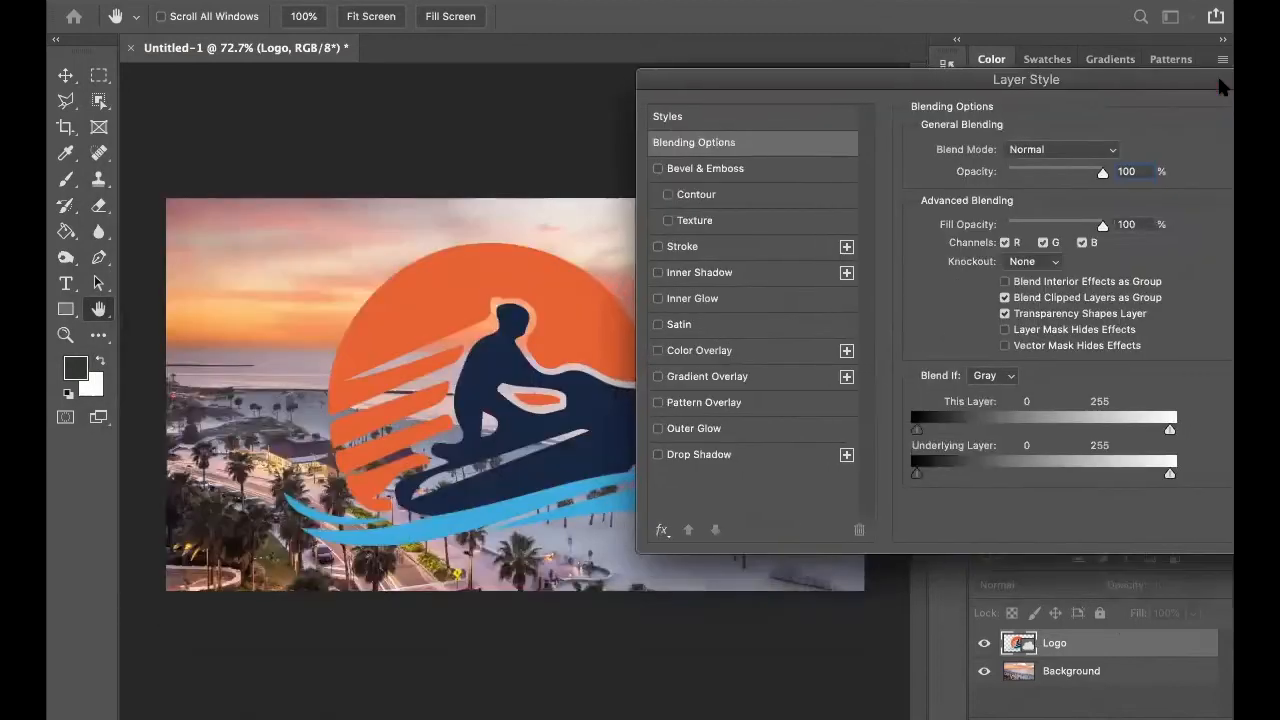
click(1107, 146)
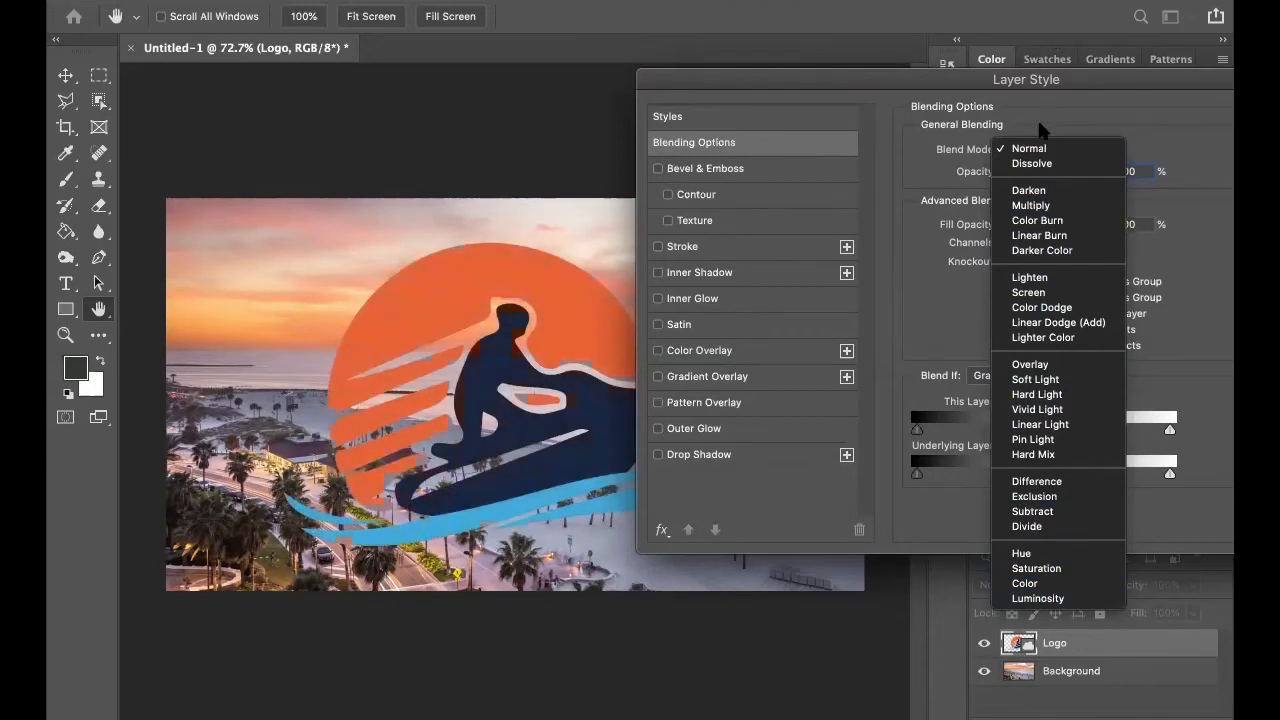
click(1036, 148)
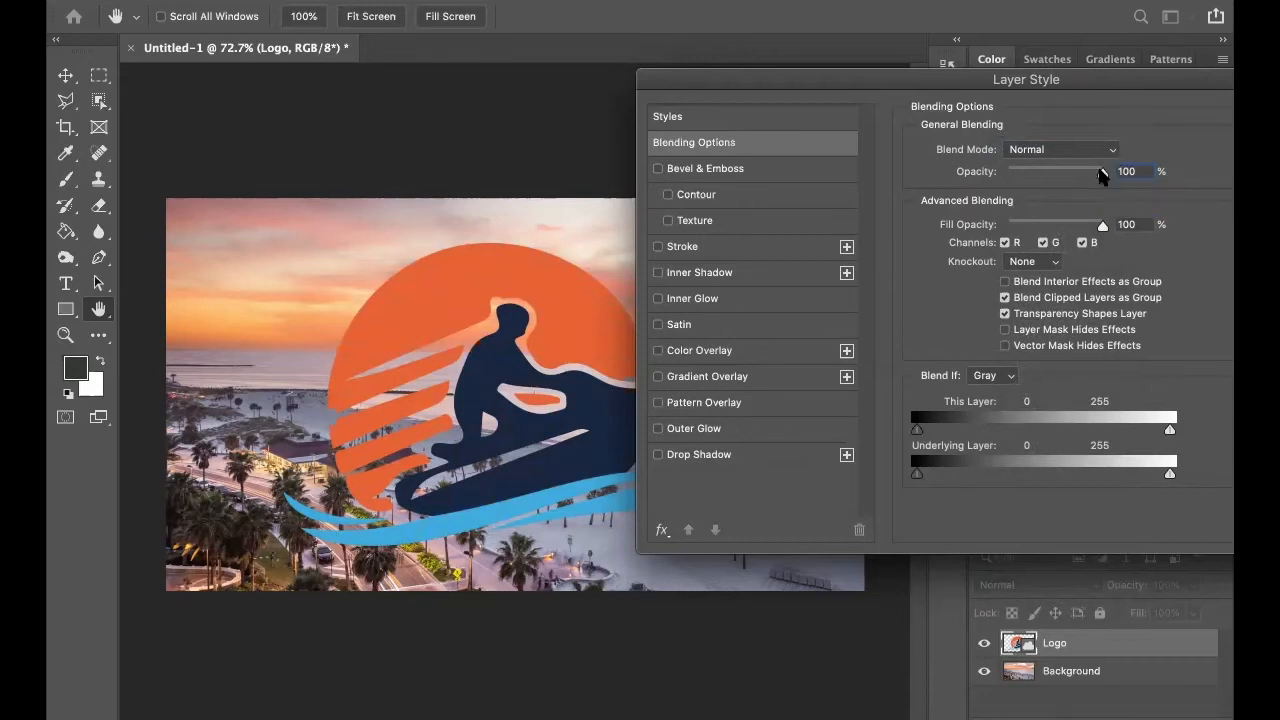
Try lower opacity values such as 60% on the Logo layer and restore its opacity to 100%.
drag(1103, 172, 985, 178)
drag(1063, 177, 1166, 174)
click(1055, 172)
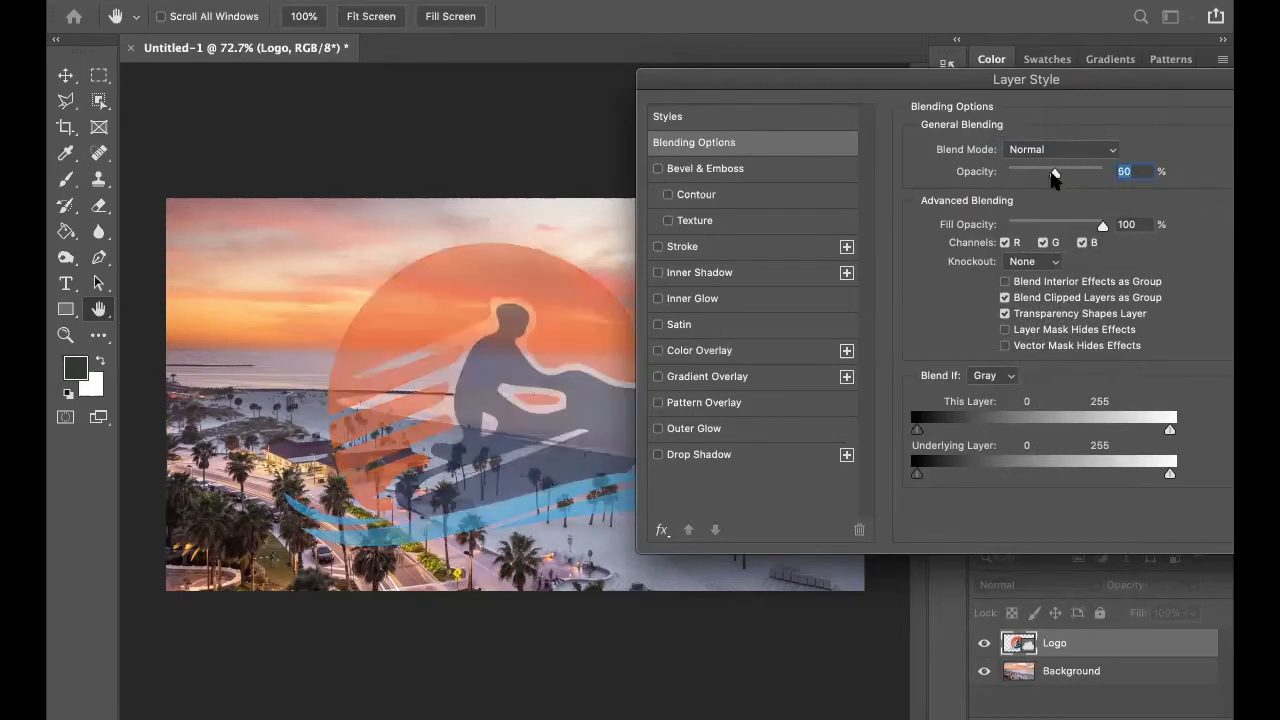
drag(1055, 175, 1102, 173)
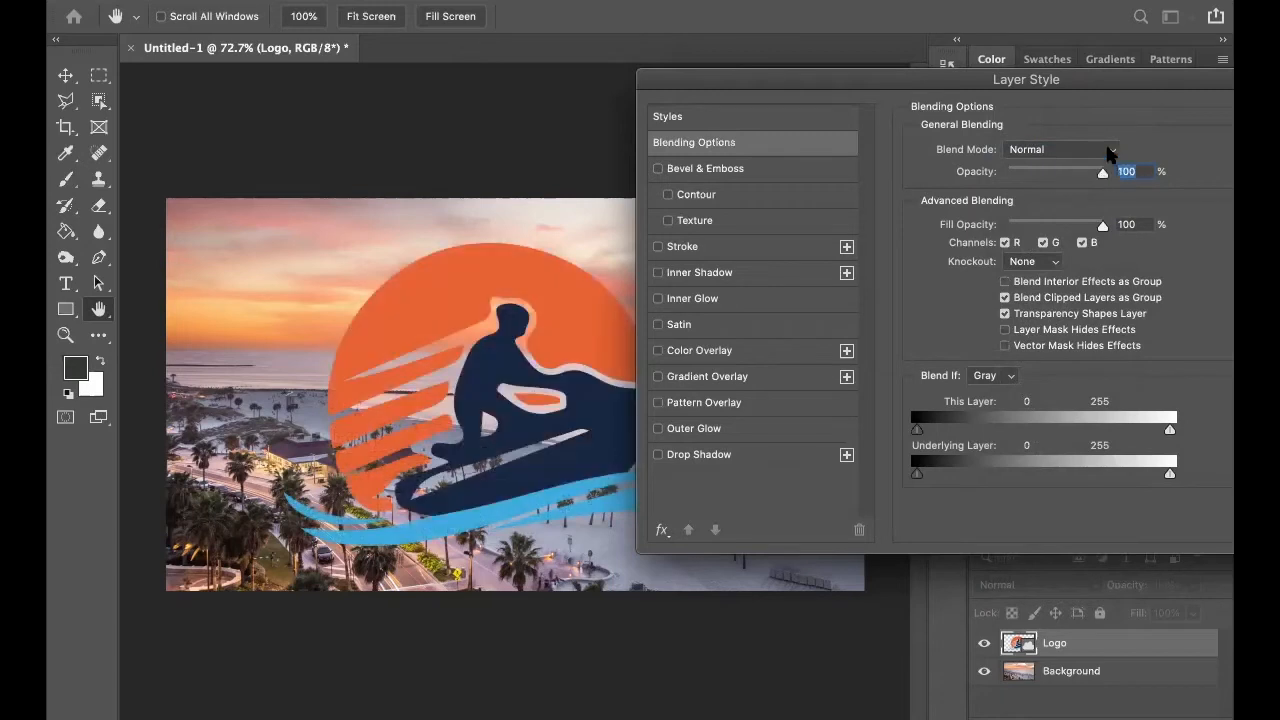
Try the Multiply blend mode on the Logo layer and switch it back to Normal.
click(1085, 150)
click(1068, 206)
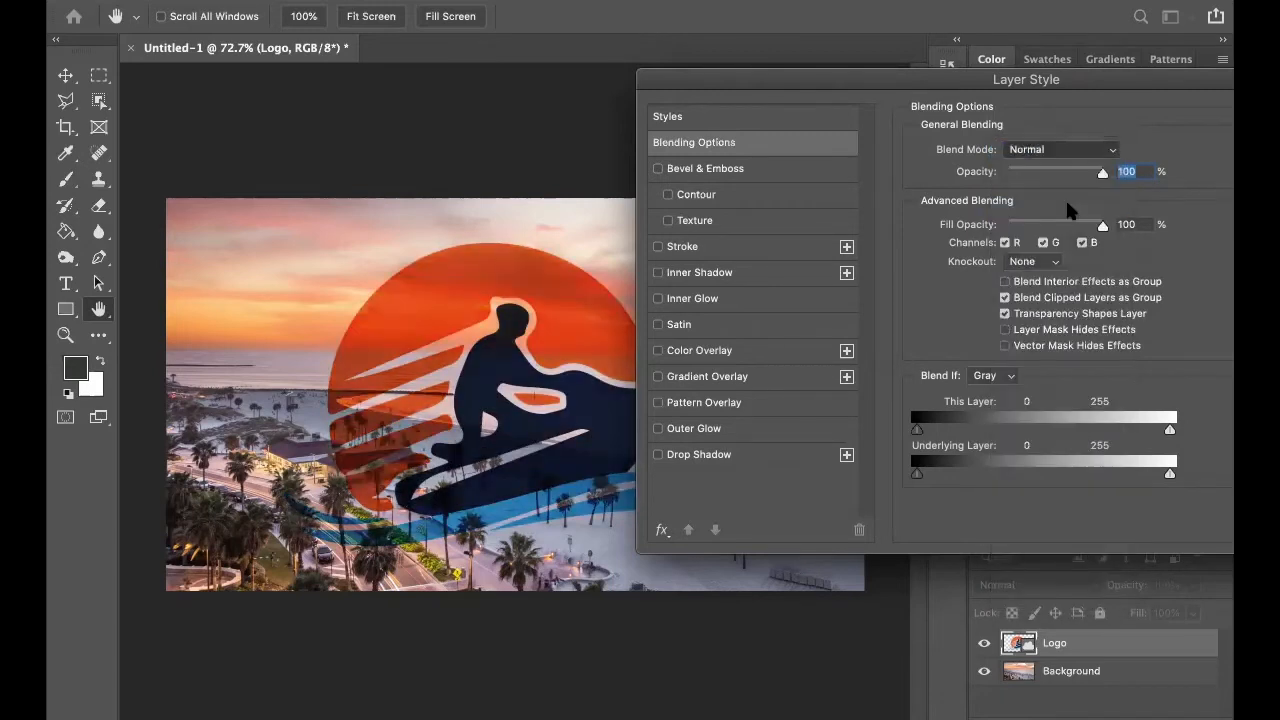
click(1070, 150)
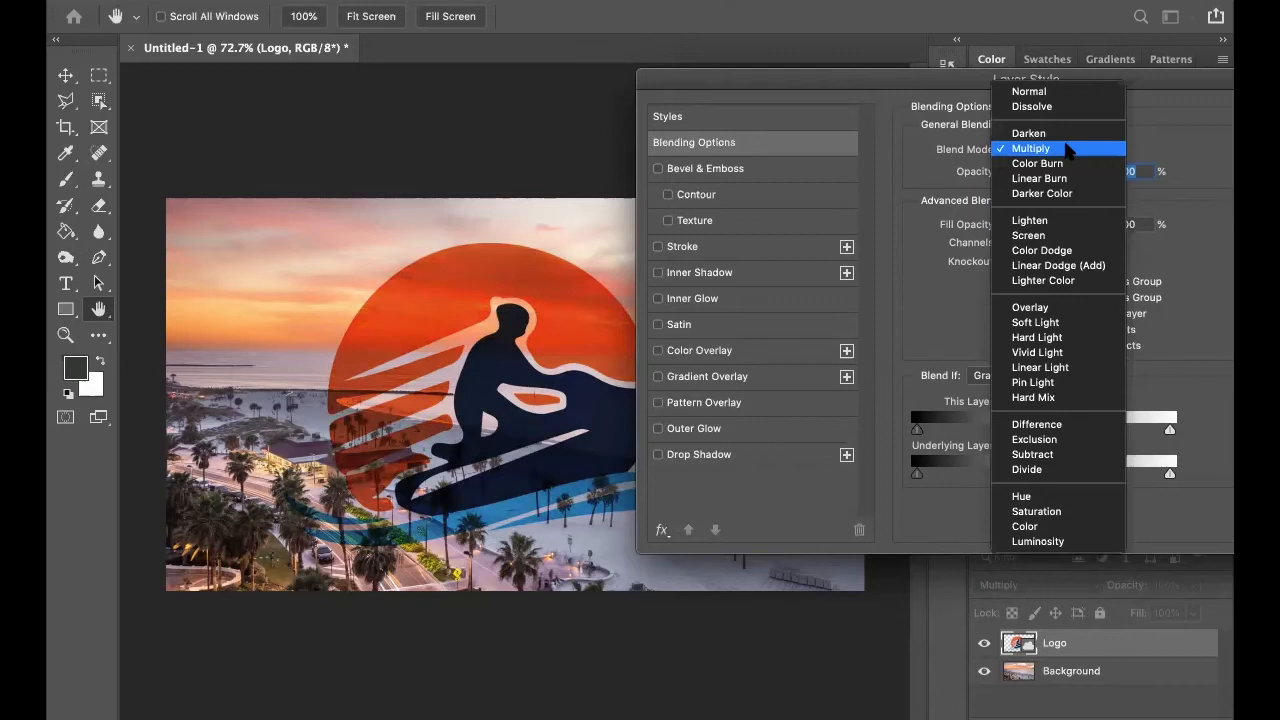
click(1037, 91)
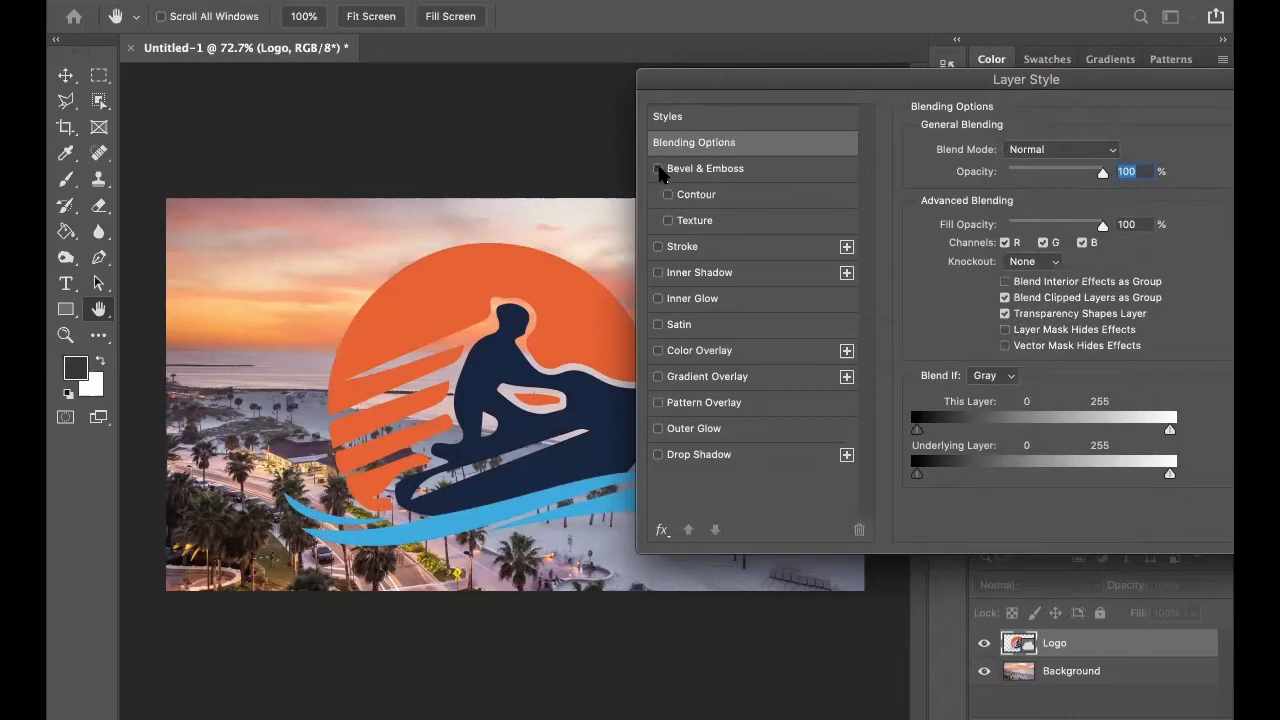
Enable Bevel & Emboss on the logo with a depth of 698% and a size of 29 px.
click(659, 170)
drag(897, 88, 1024, 58)
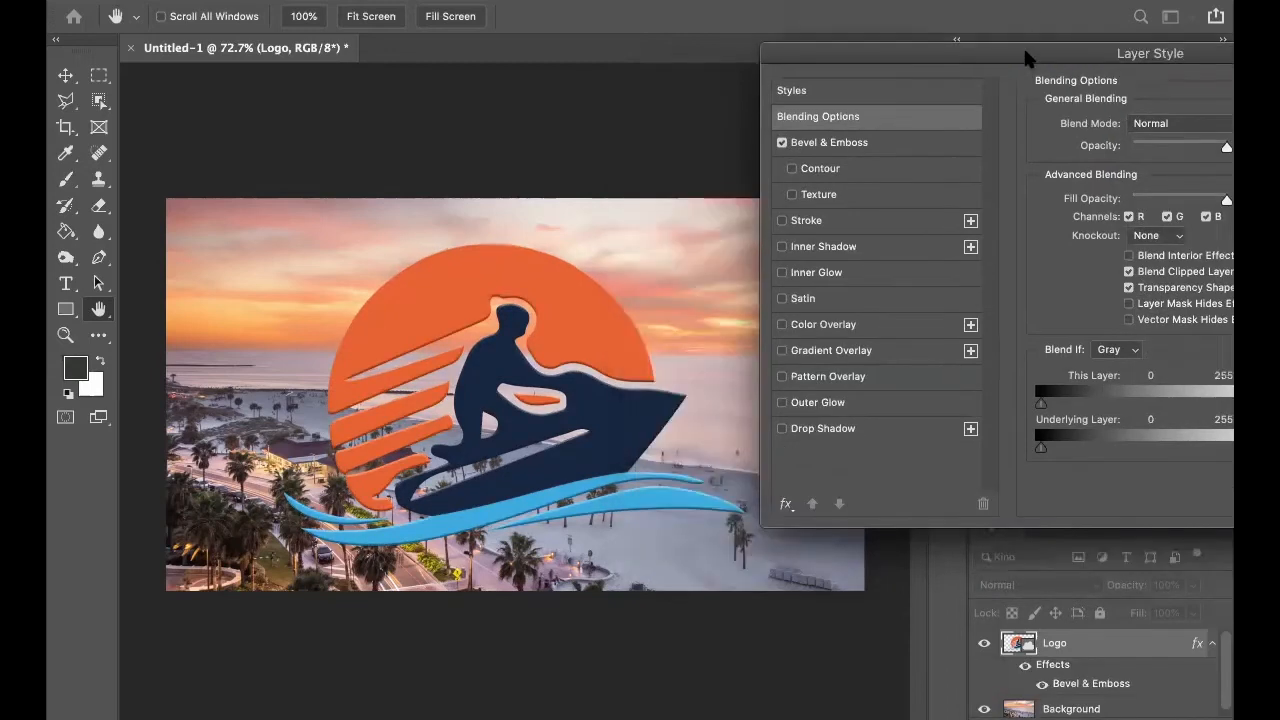
click(880, 138)
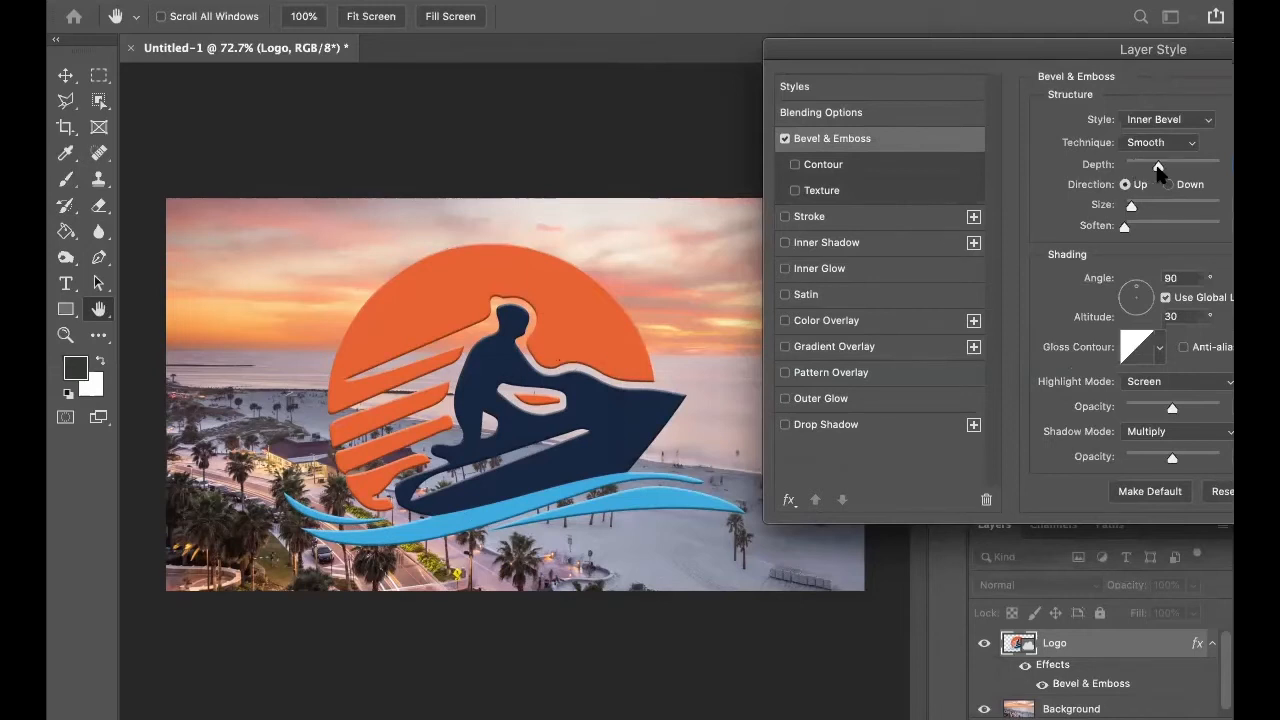
drag(1158, 168, 1192, 174)
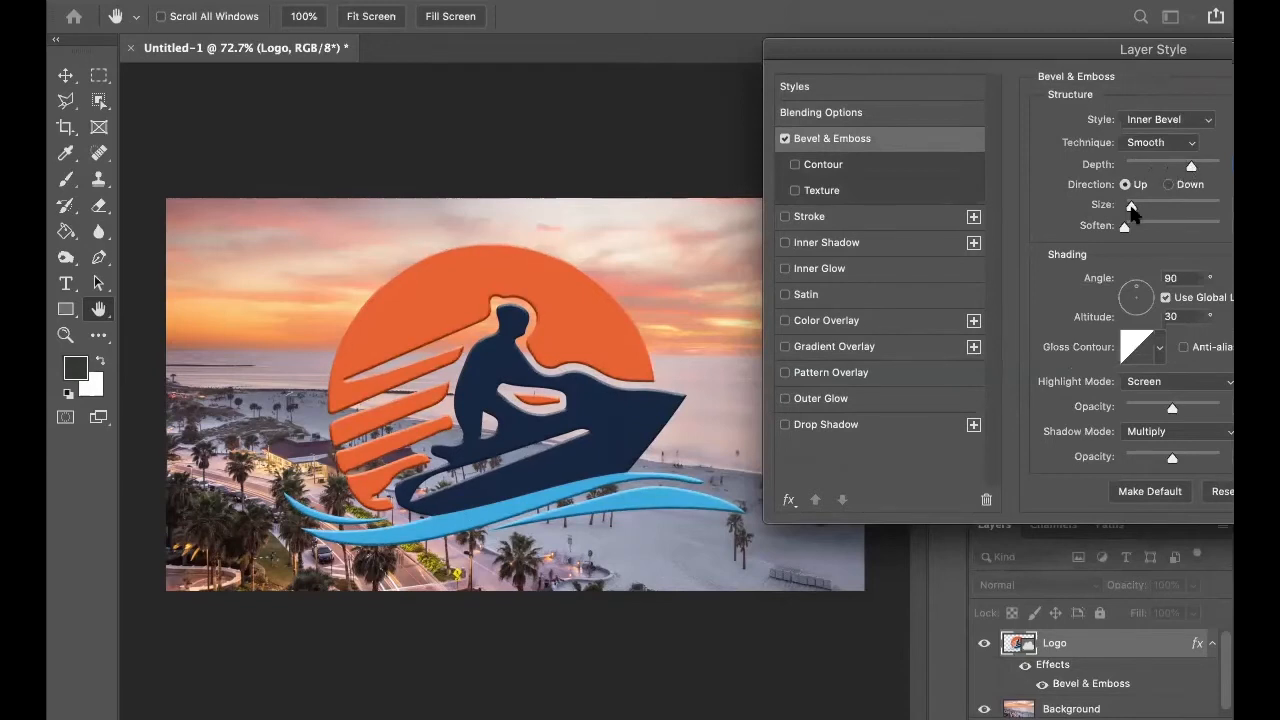
drag(1131, 205, 1141, 207)
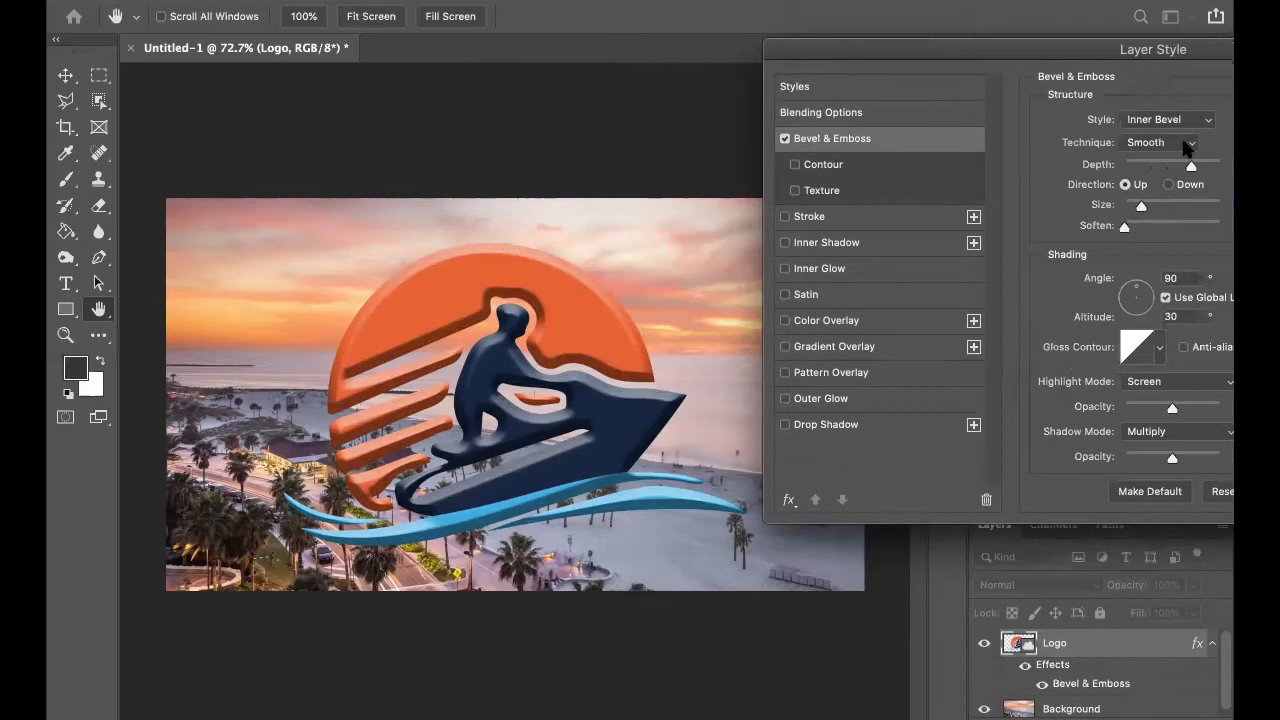
Set the bevel's shading angle to 148° and altitude to 11°, with the three-peaked gloss contour.
drag(1126, 52, 1018, 40)
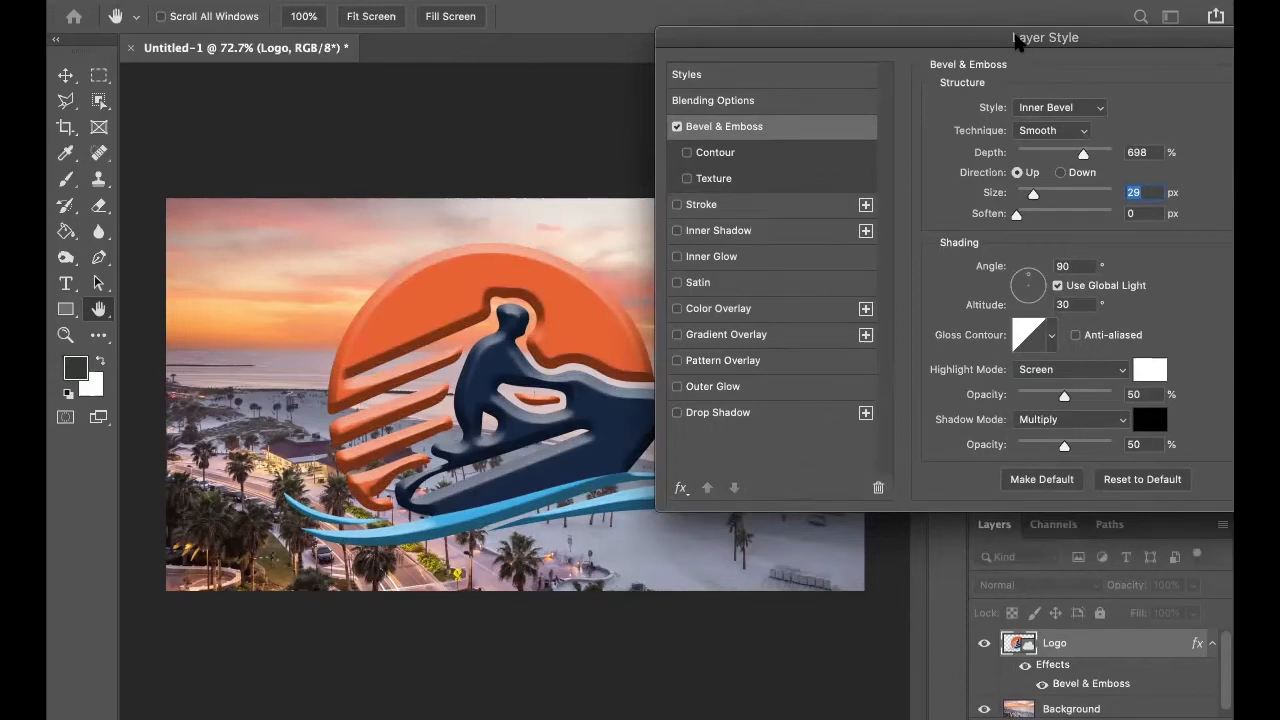
drag(1018, 278, 1016, 278)
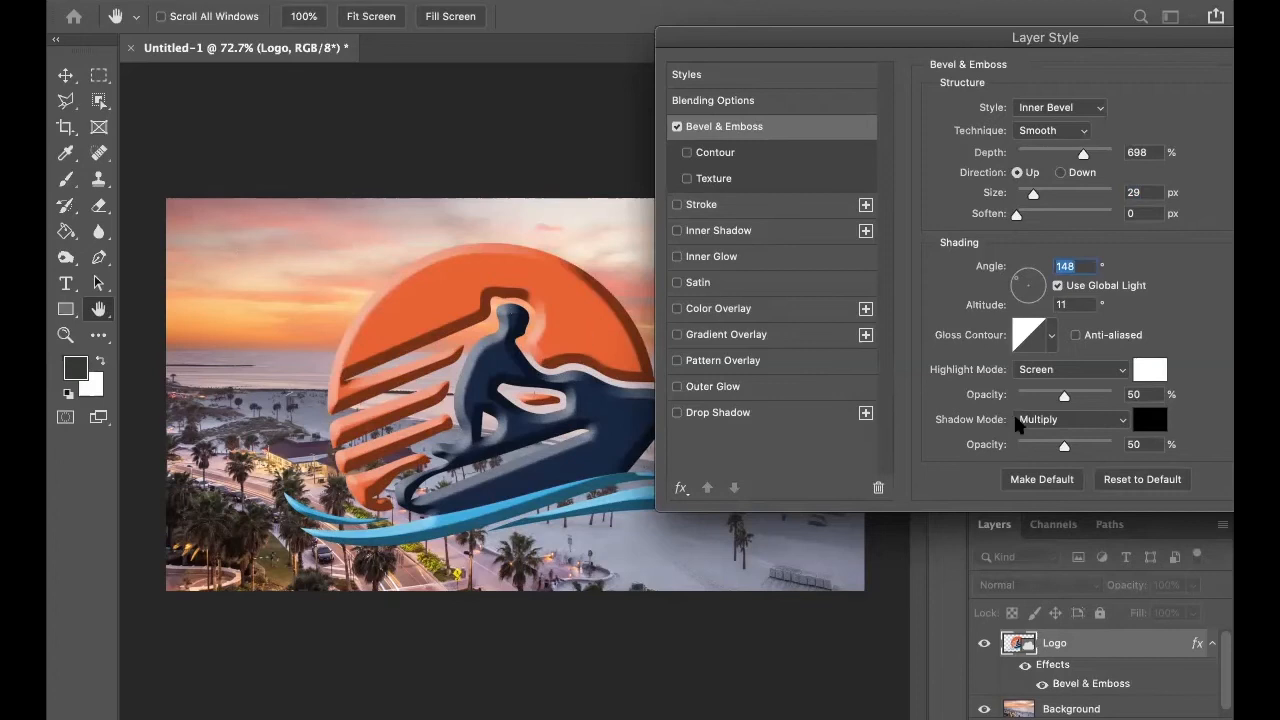
click(1047, 330)
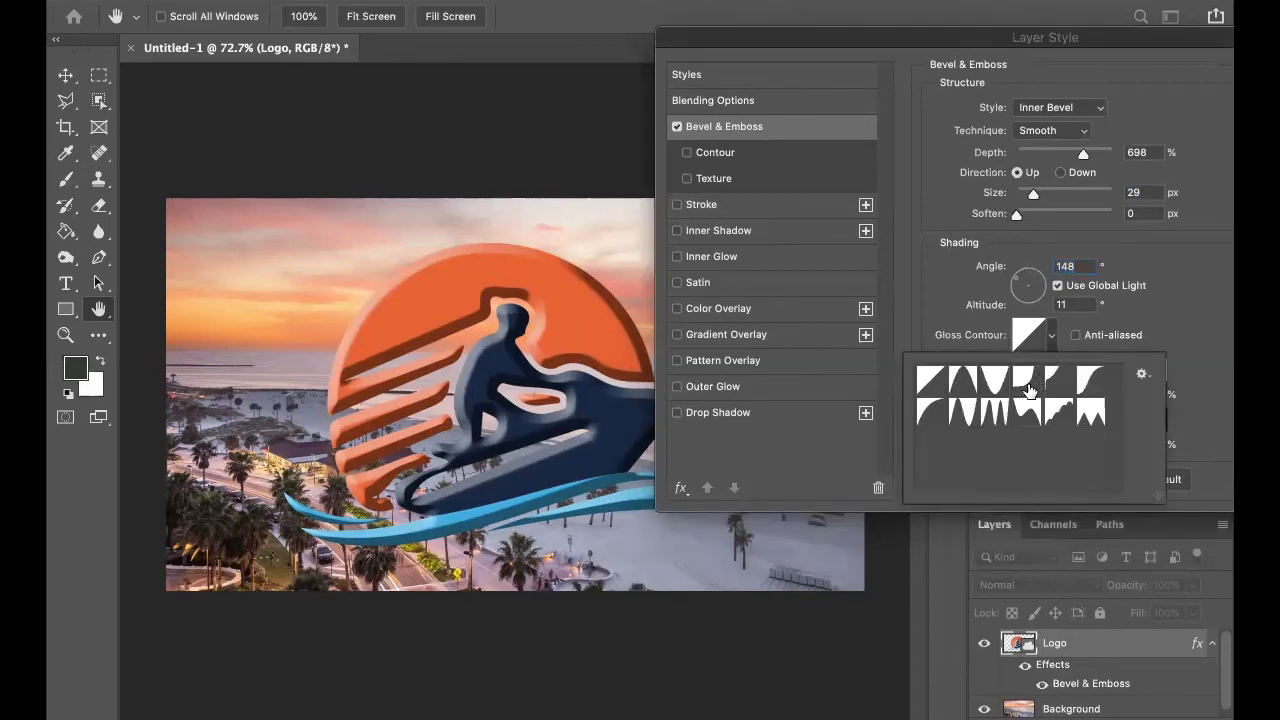
click(995, 412)
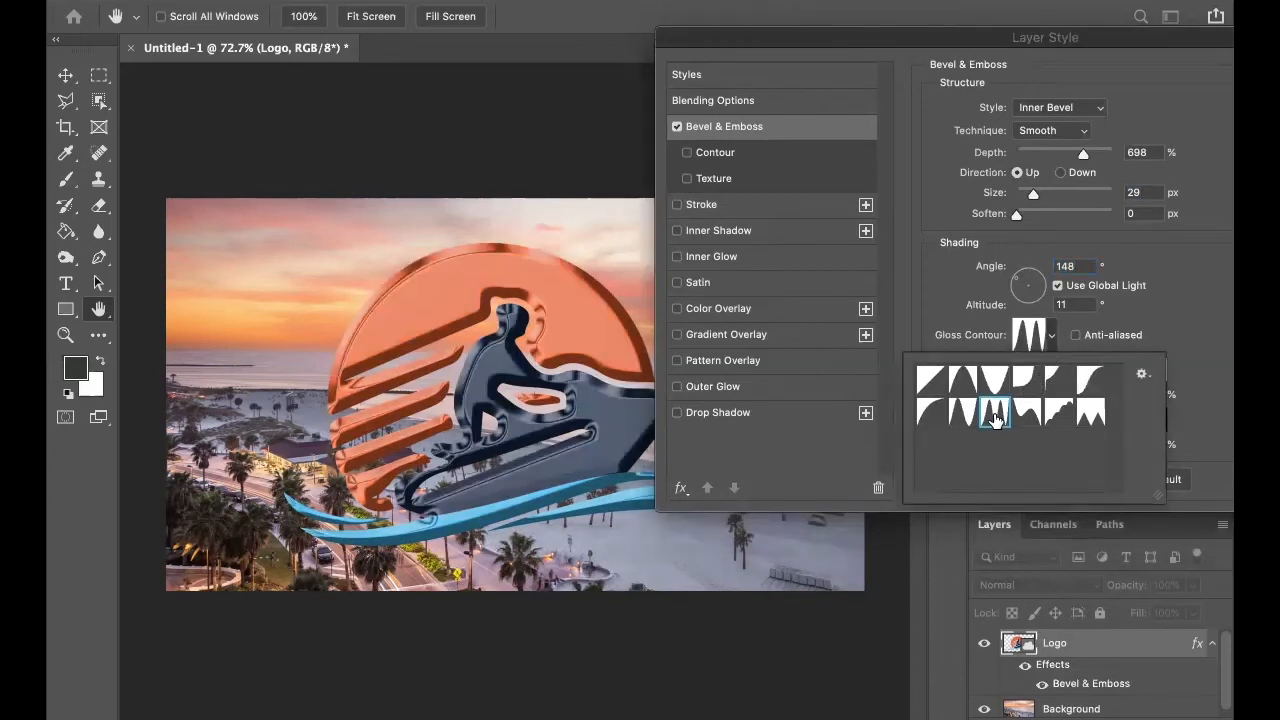
Try bevel sizes of 62 px and 13 px on the logo, and turn off Bevel & Emboss.
click(1201, 267)
drag(1031, 194, 1044, 194)
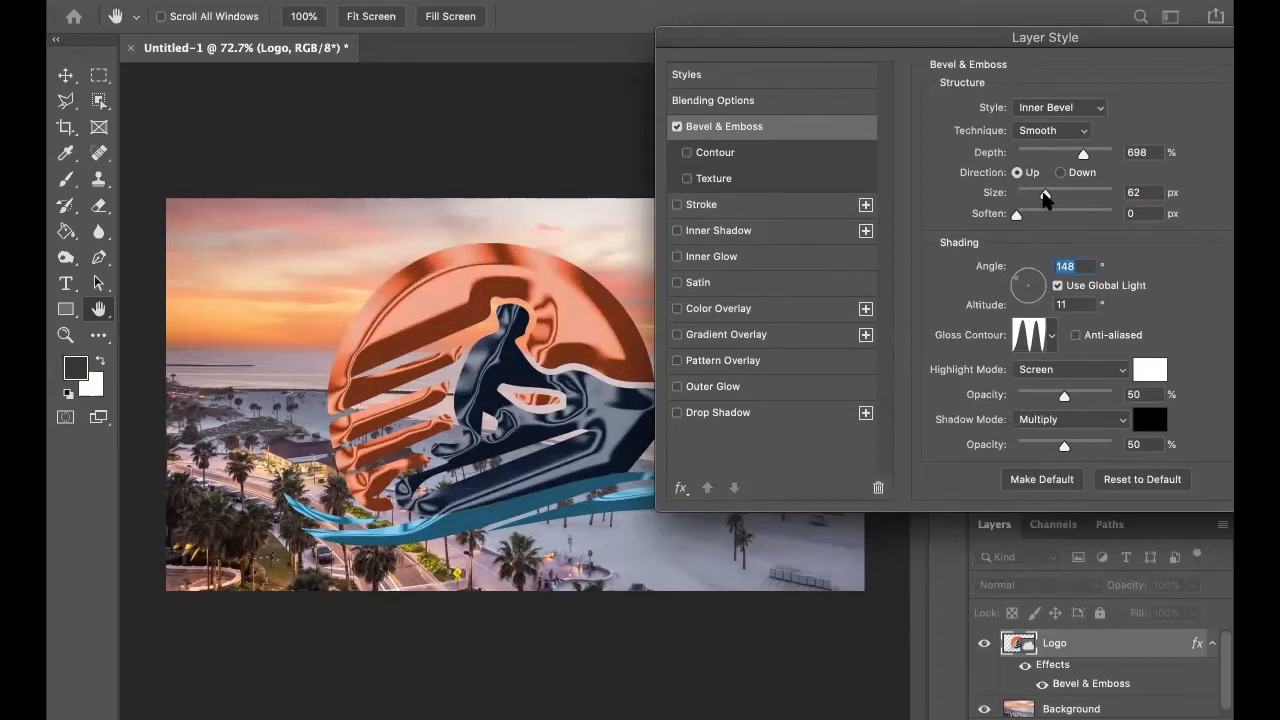
drag(1044, 197, 1028, 197)
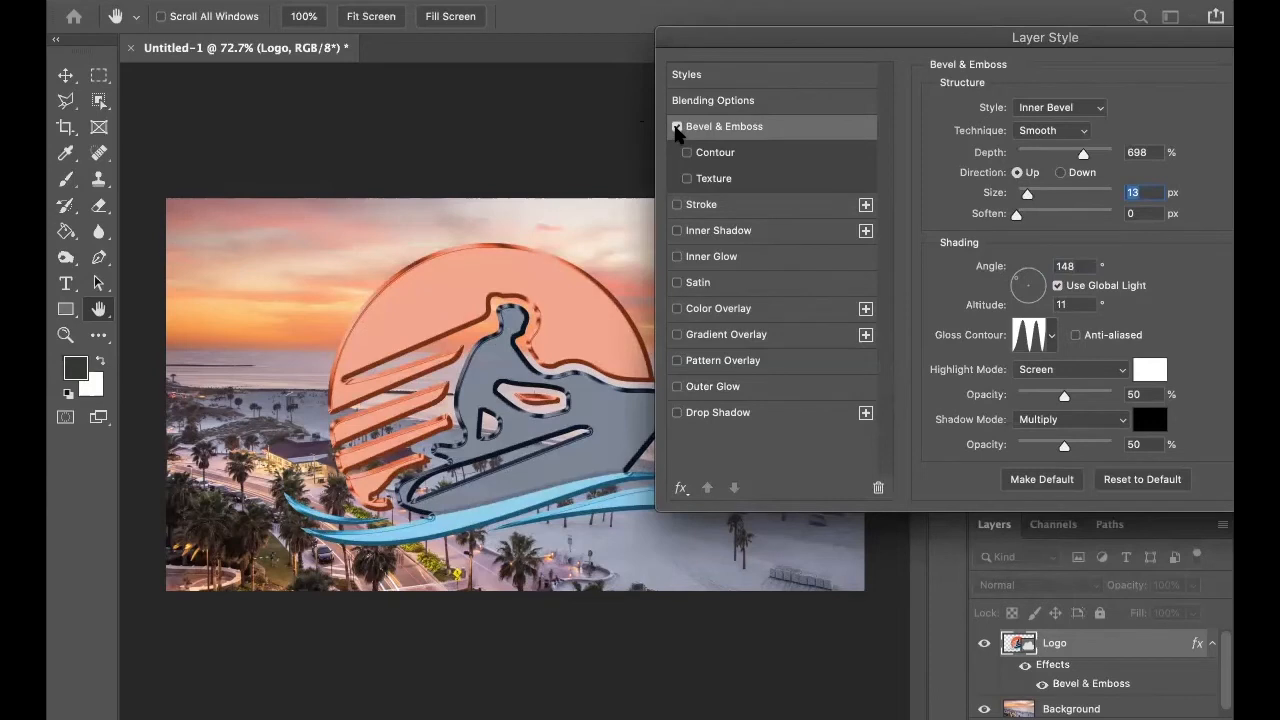
click(677, 127)
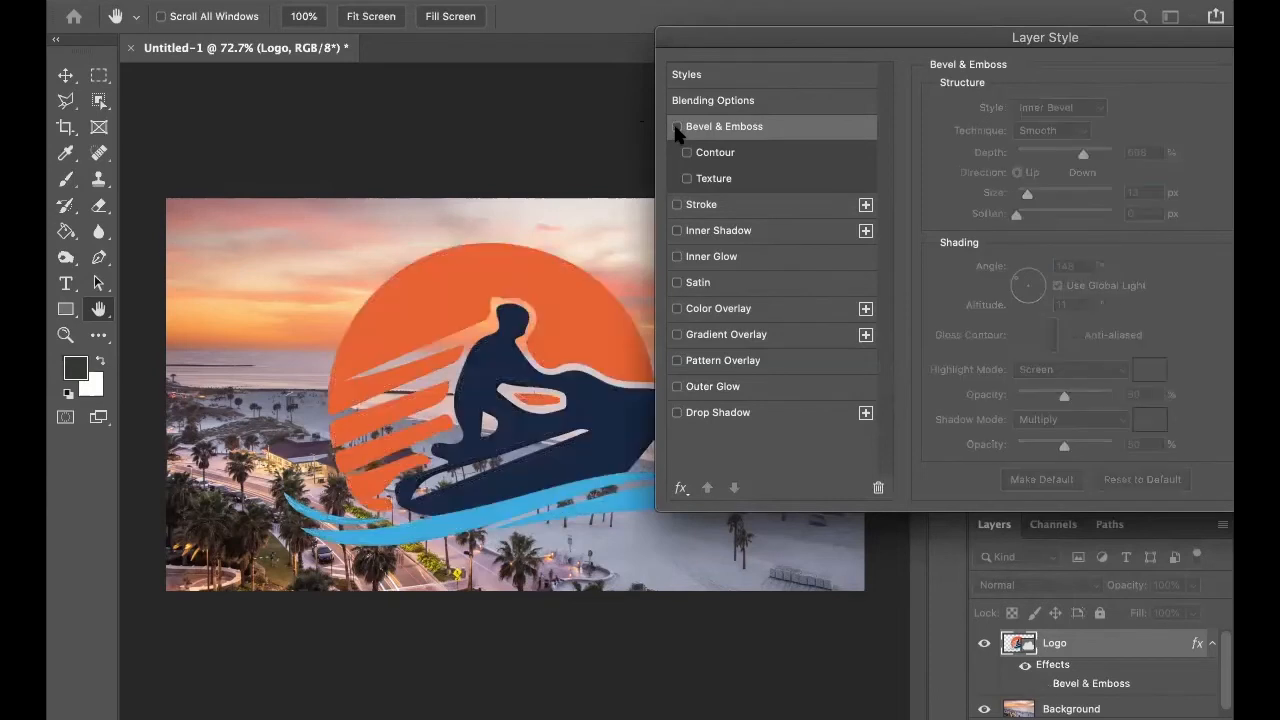
Try an 8 px Stroke on the logo with Outside and Center positions, and turn Stroke off.
click(749, 209)
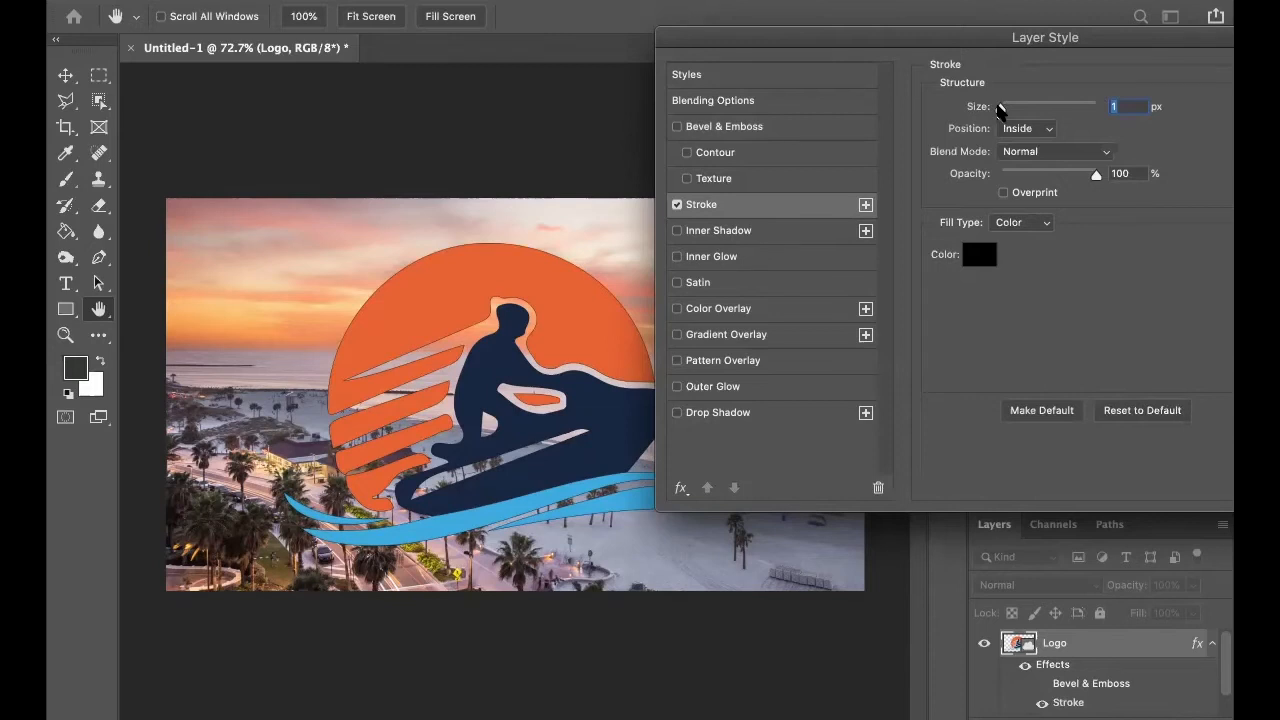
drag(1000, 110, 1007, 110)
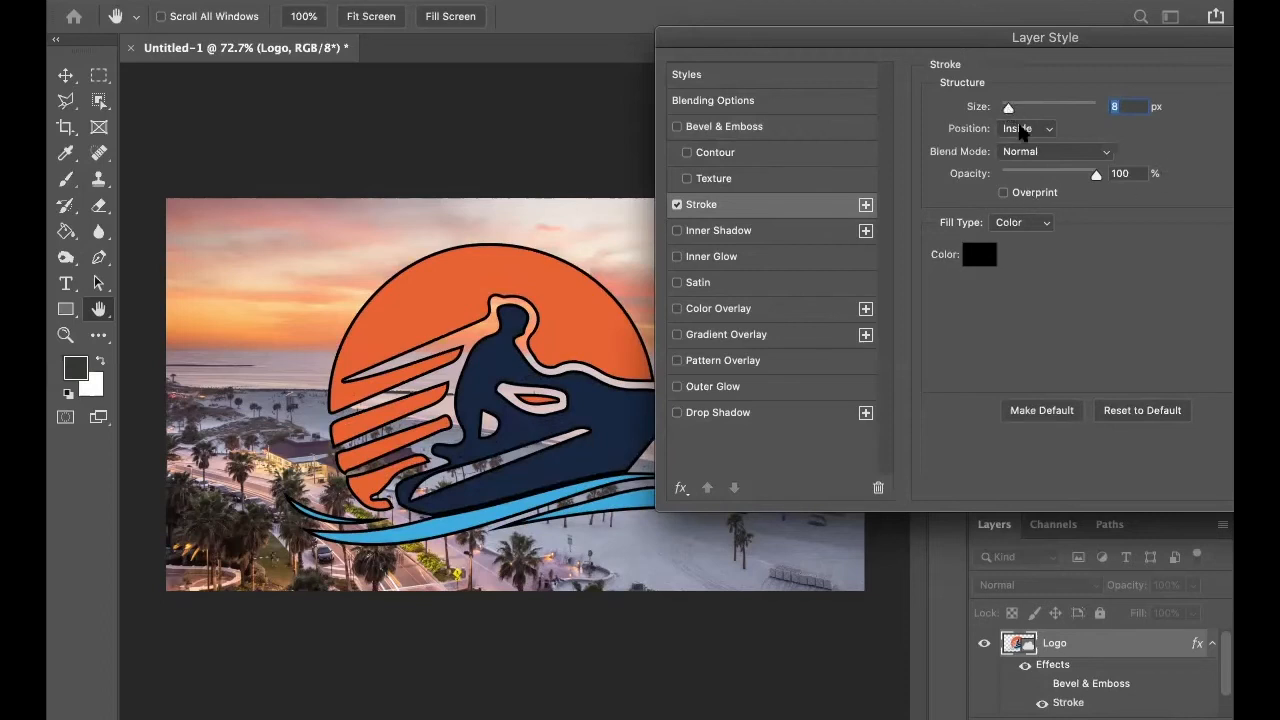
click(1024, 129)
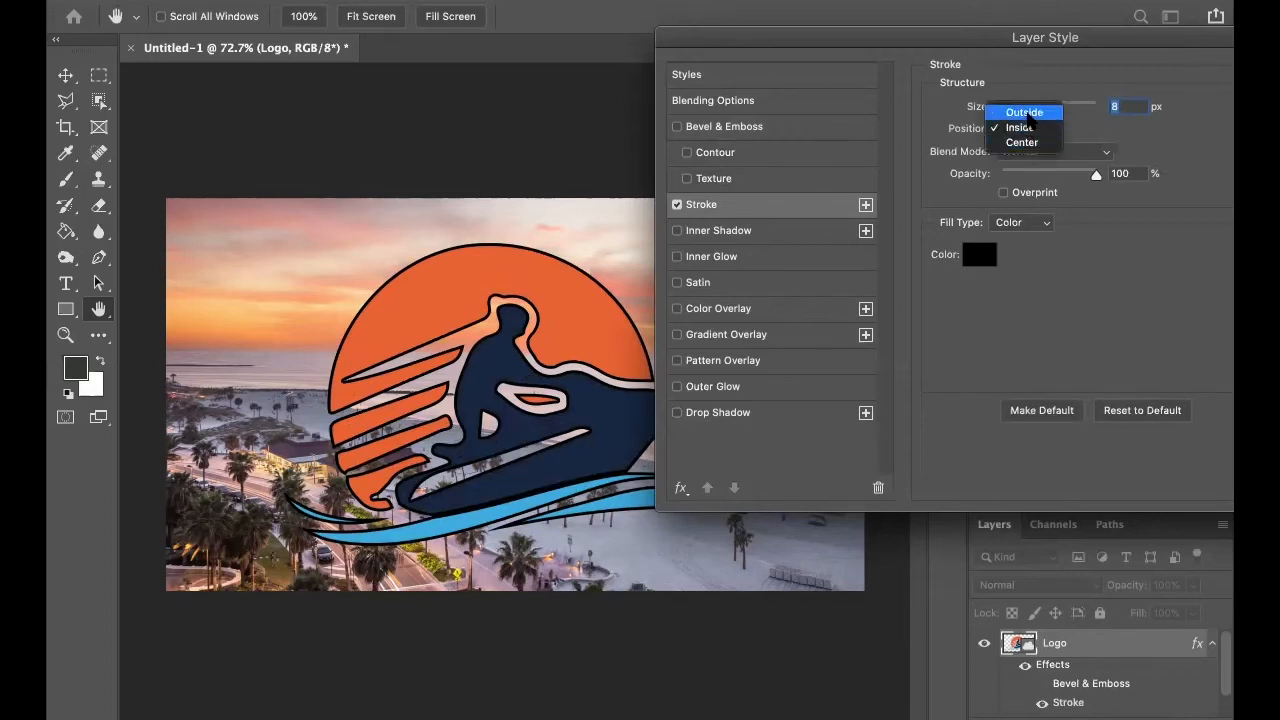
click(1024, 113)
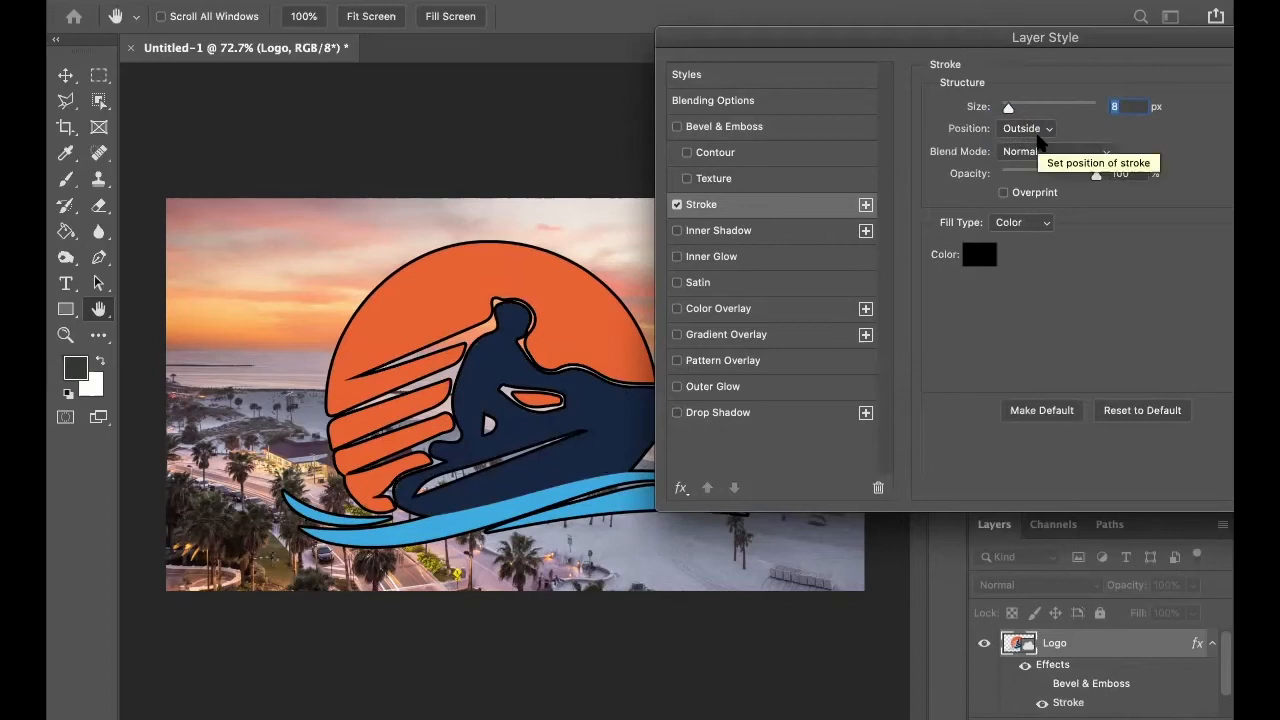
click(1037, 126)
click(1024, 157)
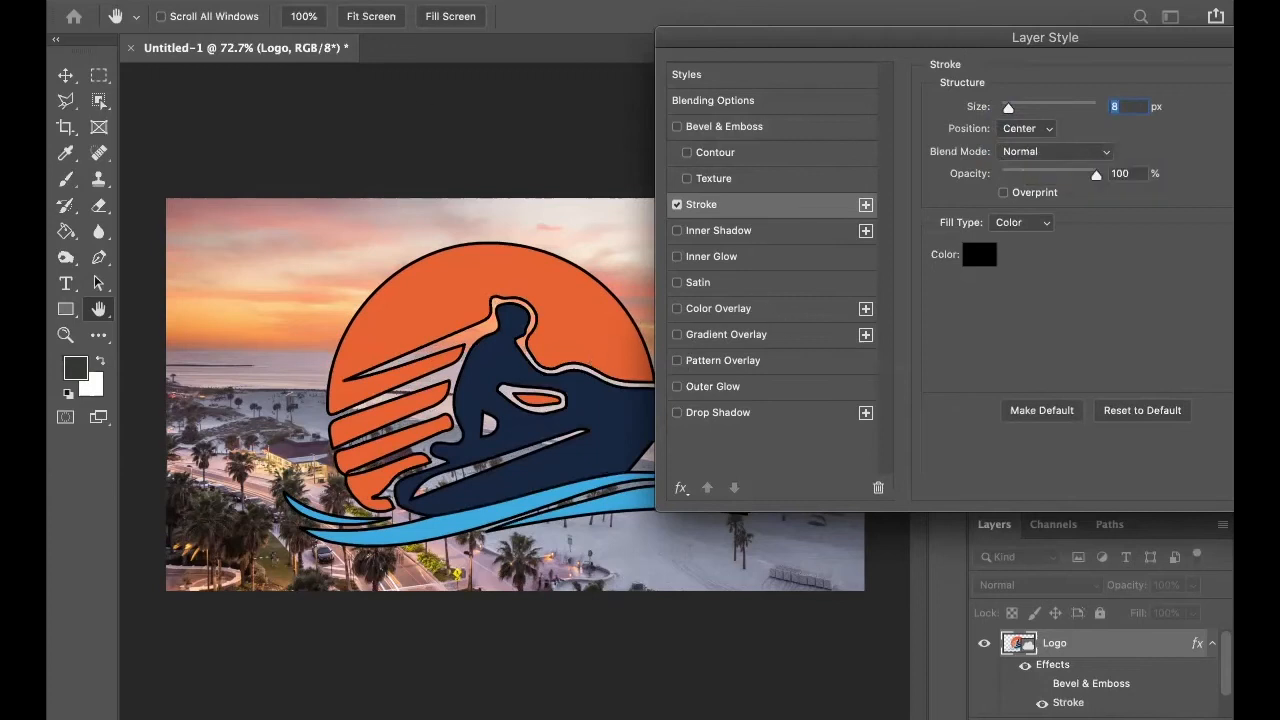
click(677, 204)
Enable Inner Shadow on the logo with 93% opacity, 11 px distance and 117 px size.
click(677, 230)
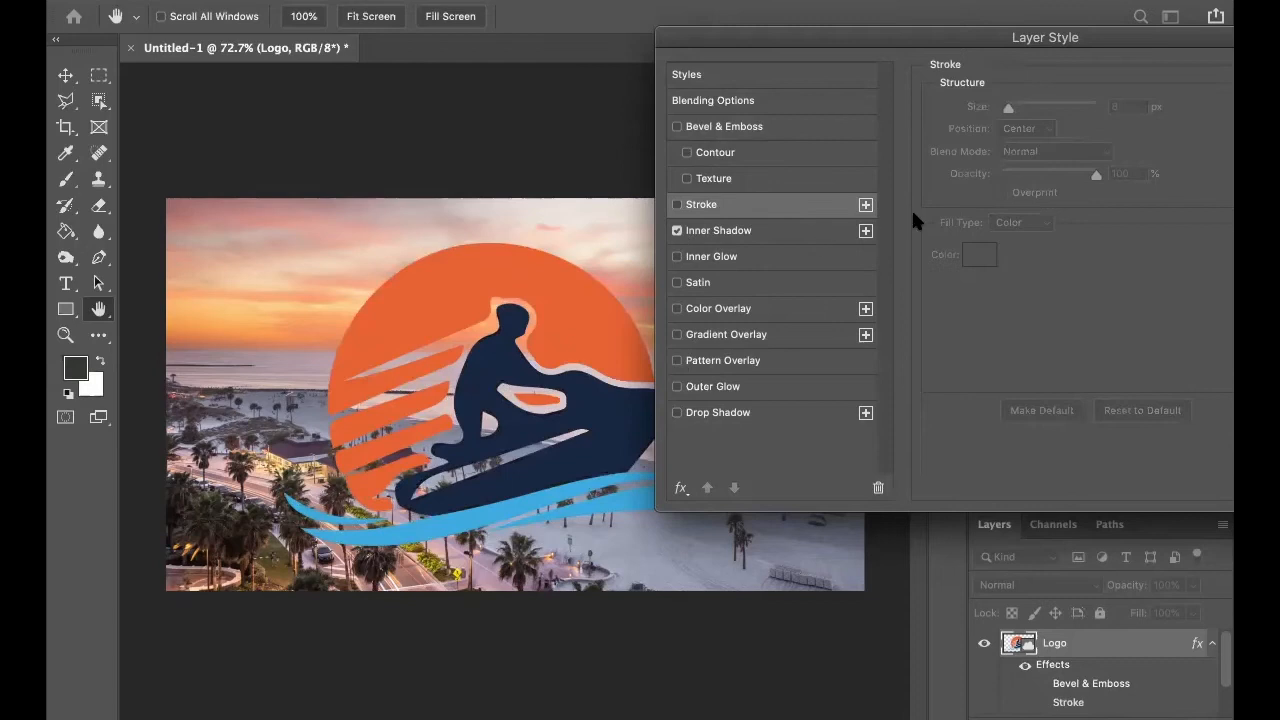
click(757, 230)
drag(1033, 138, 1089, 138)
drag(1005, 203, 1028, 203)
drag(1027, 203, 1048, 247)
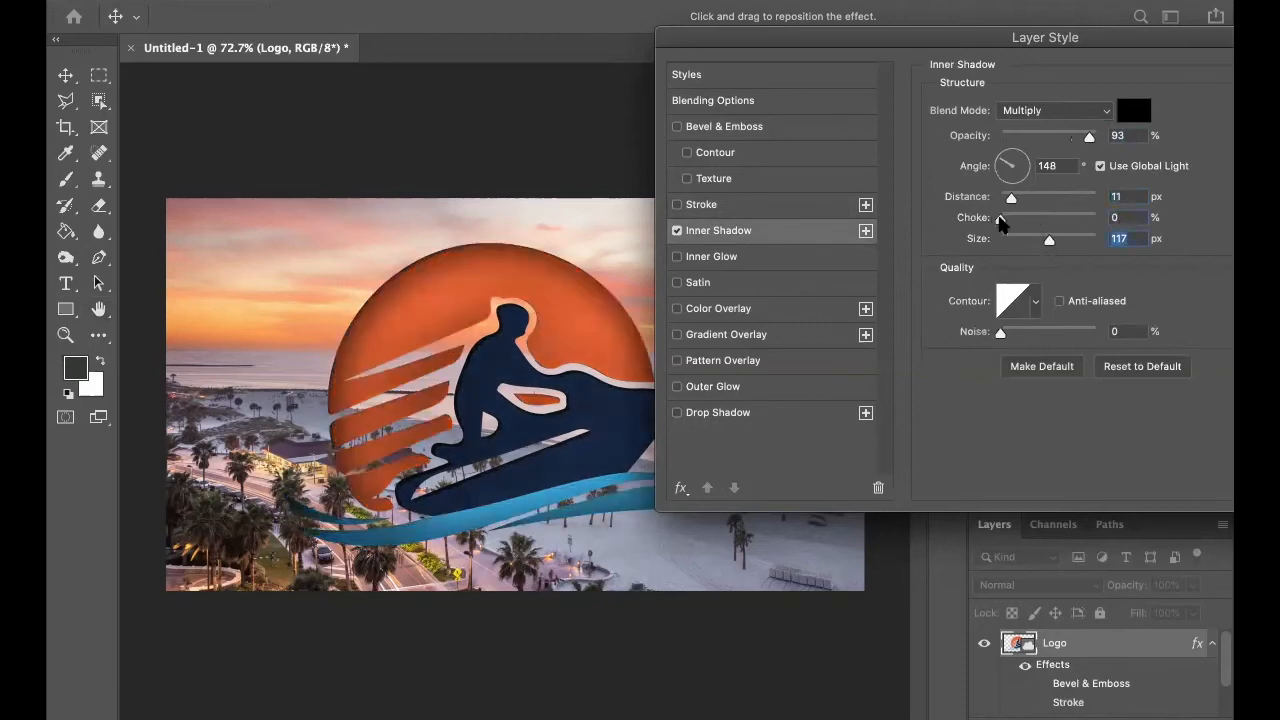
Try different choke amounts and a 0 px size on the inner shadow, and turn Inner Shadow off.
mouse_move(1000, 221)
mouse_down()
mouse_move(1040, 222)
mouse_move(980, 220)
mouse_up()
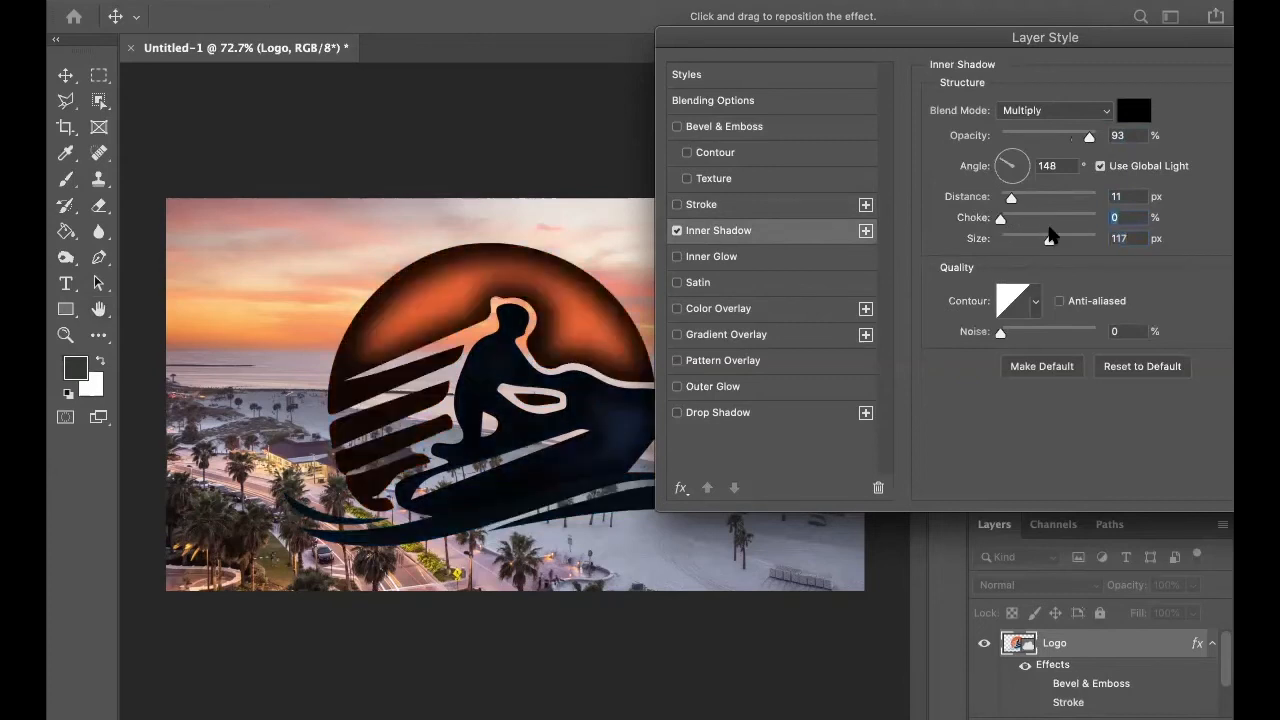
drag(1049, 240, 943, 242)
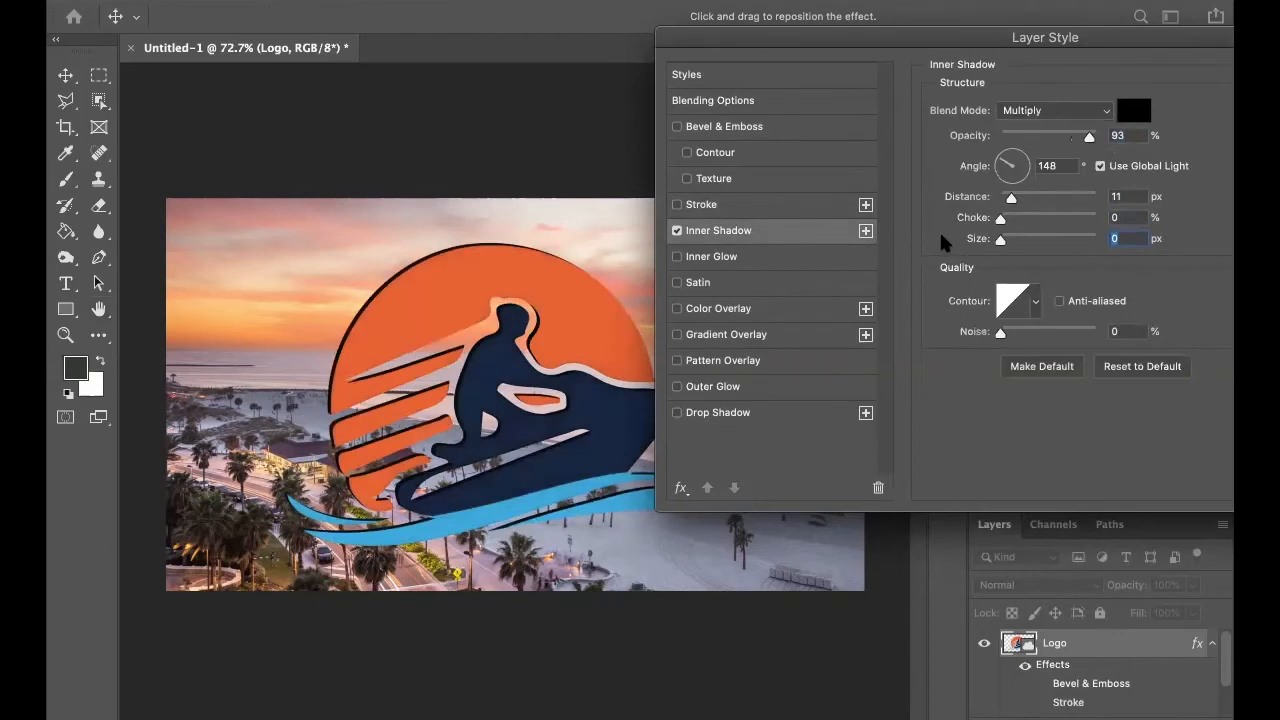
click(677, 231)
Enable Inner Glow on the logo and set the glow color to blue, 1e00fe.
click(677, 257)
click(735, 256)
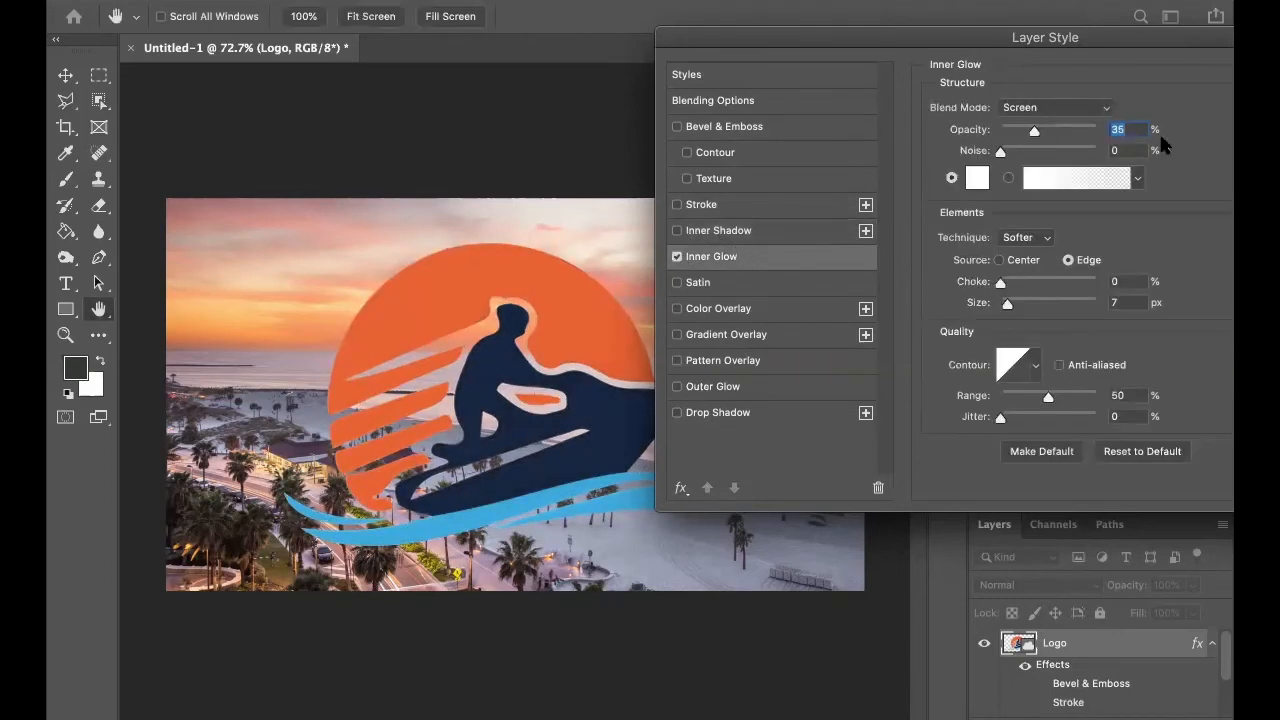
click(978, 179)
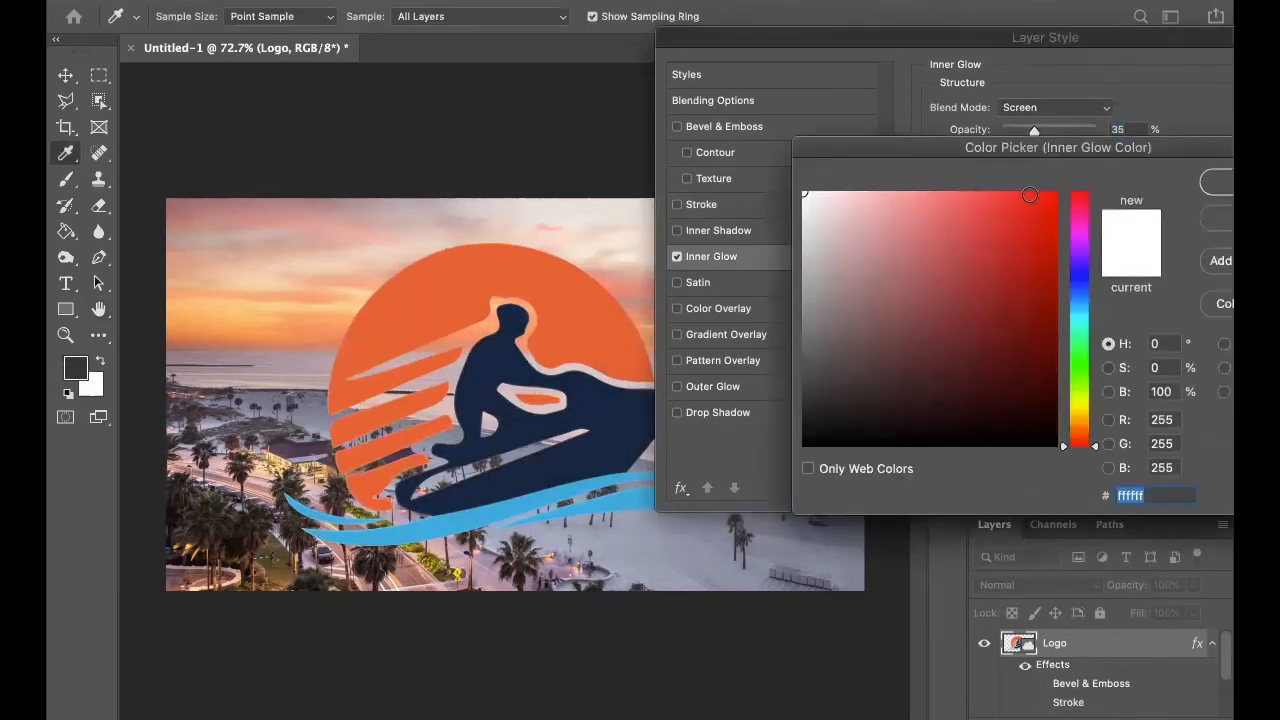
click(1080, 271)
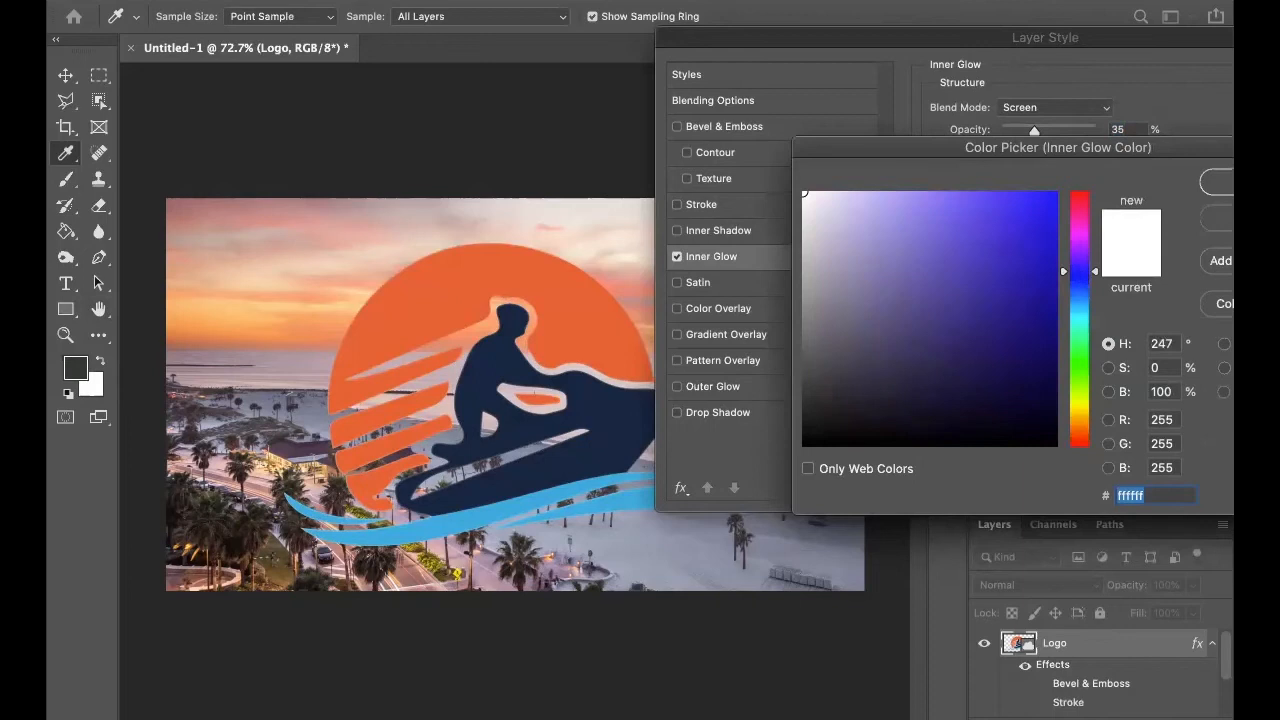
drag(1040, 210, 1056, 192)
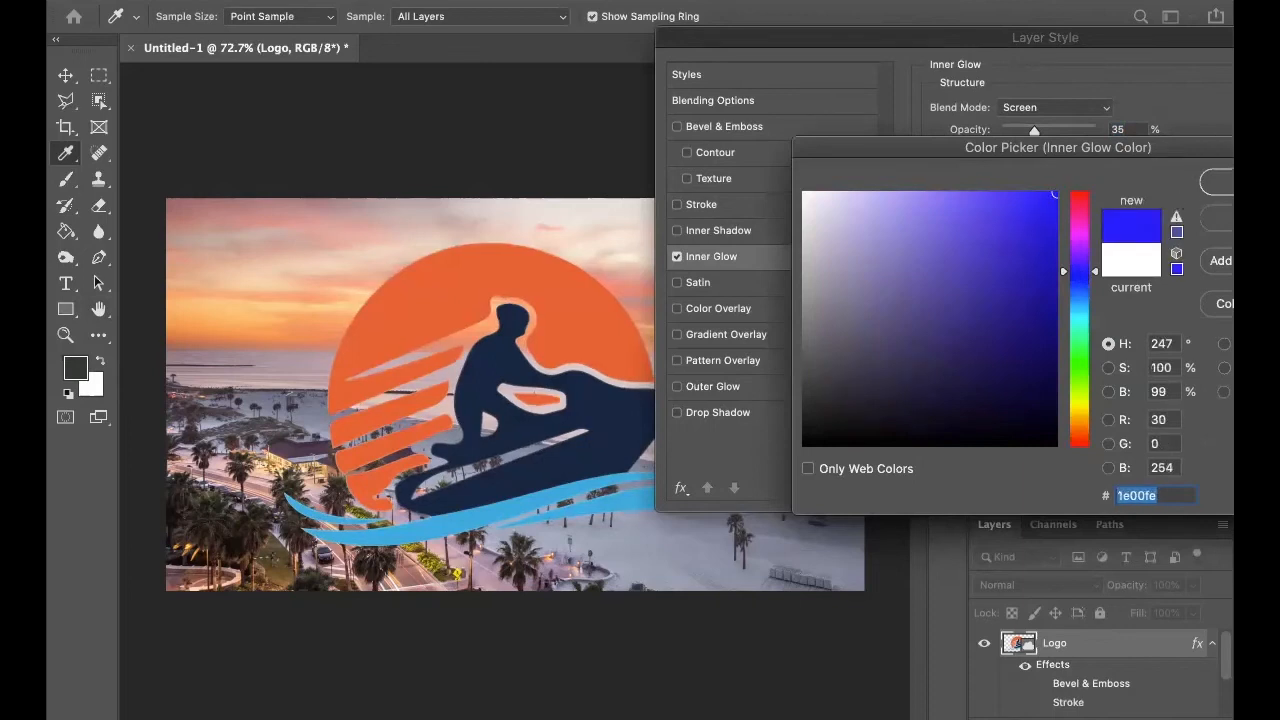
click(1215, 182)
Try the inner glow with Normal blend mode and a 68 px size, and turn Inner Glow off.
click(1055, 107)
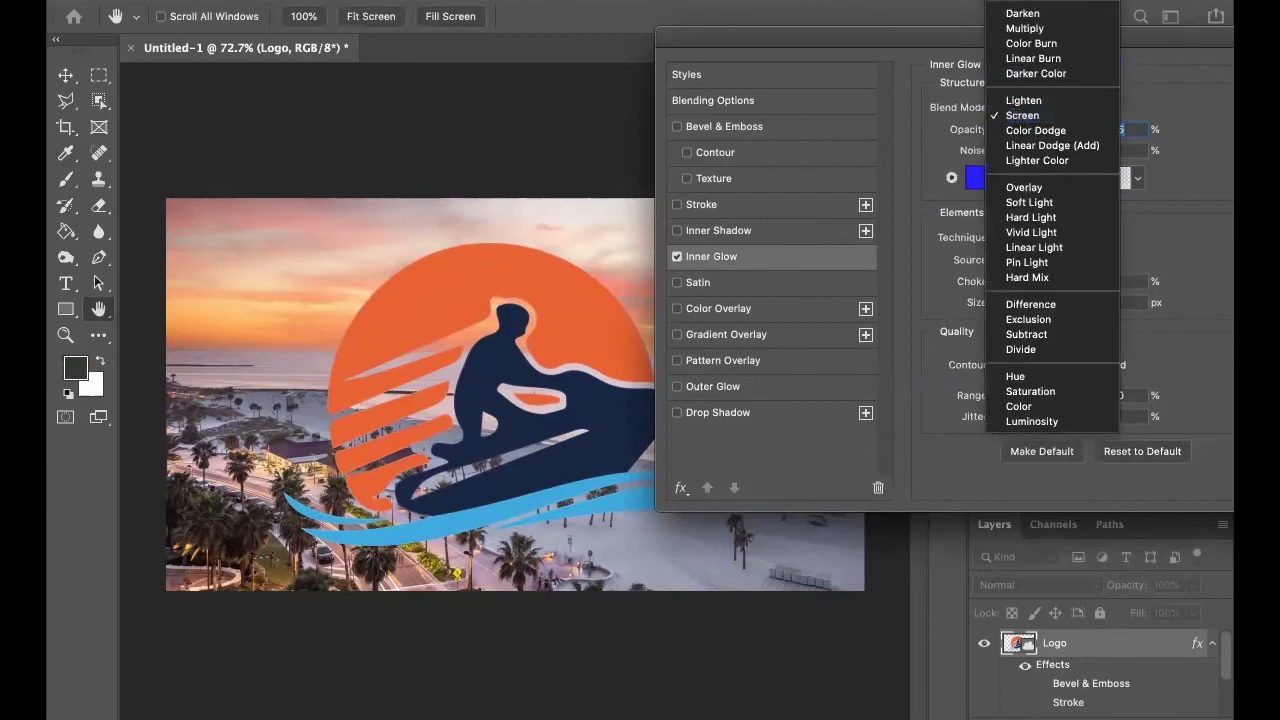
click(1024, 1)
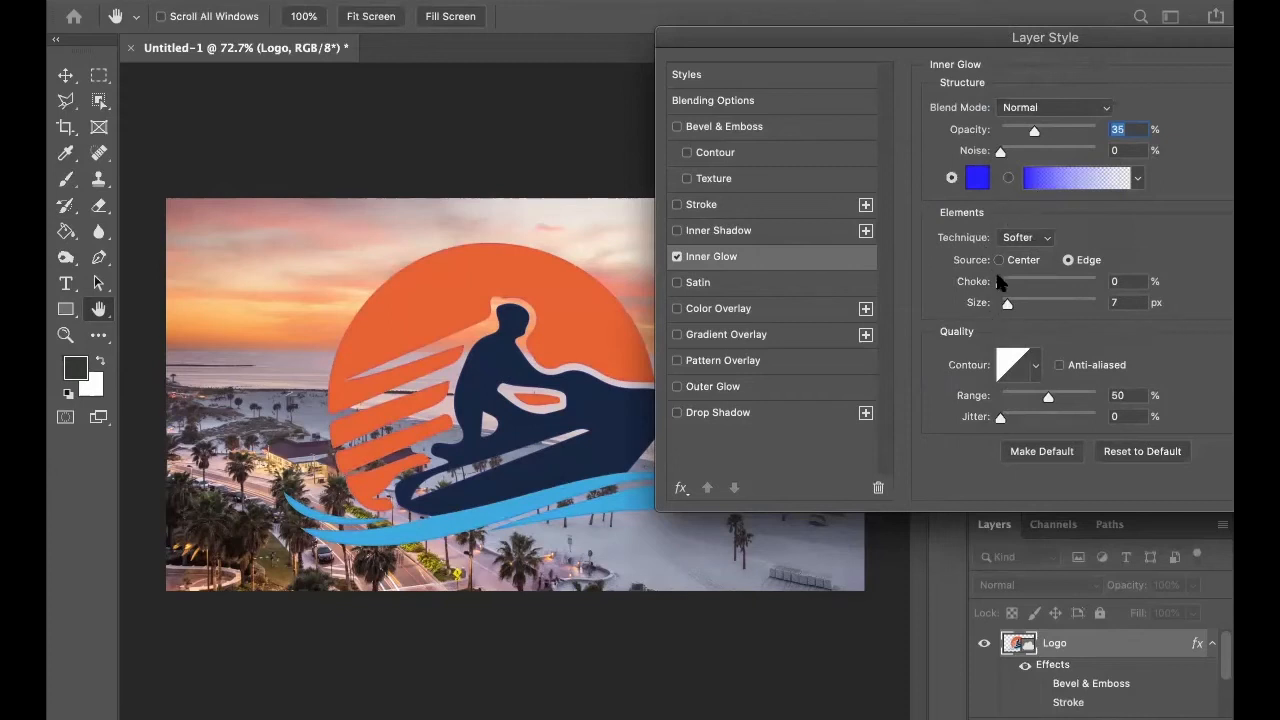
drag(1007, 303, 1030, 303)
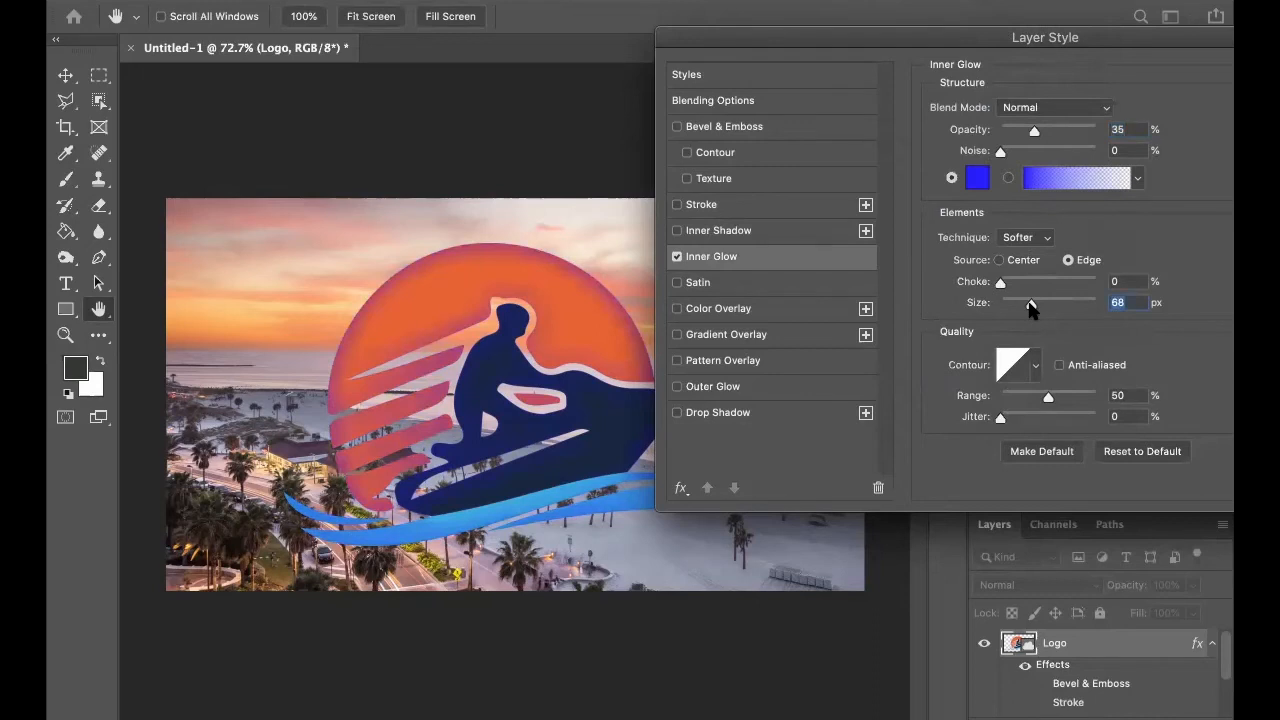
click(677, 257)
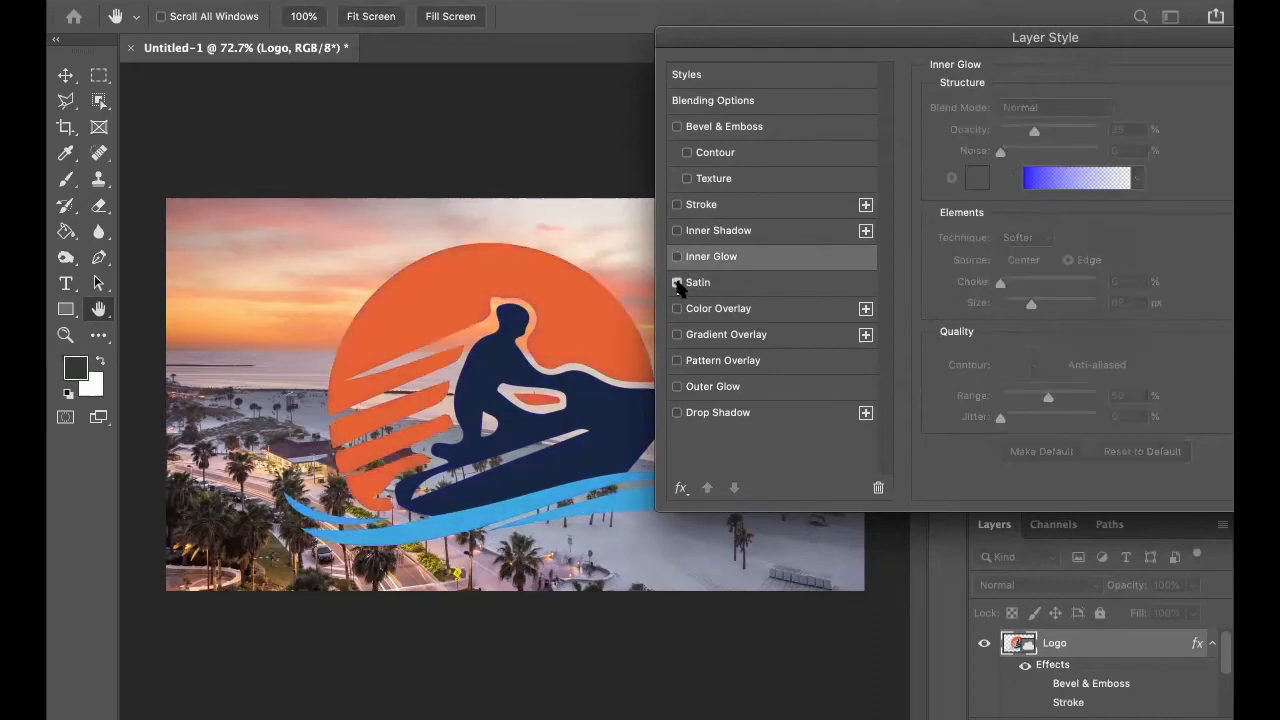
Enable Satin on the logo, try 0% opacity and set it to 18%.
click(677, 283)
click(748, 282)
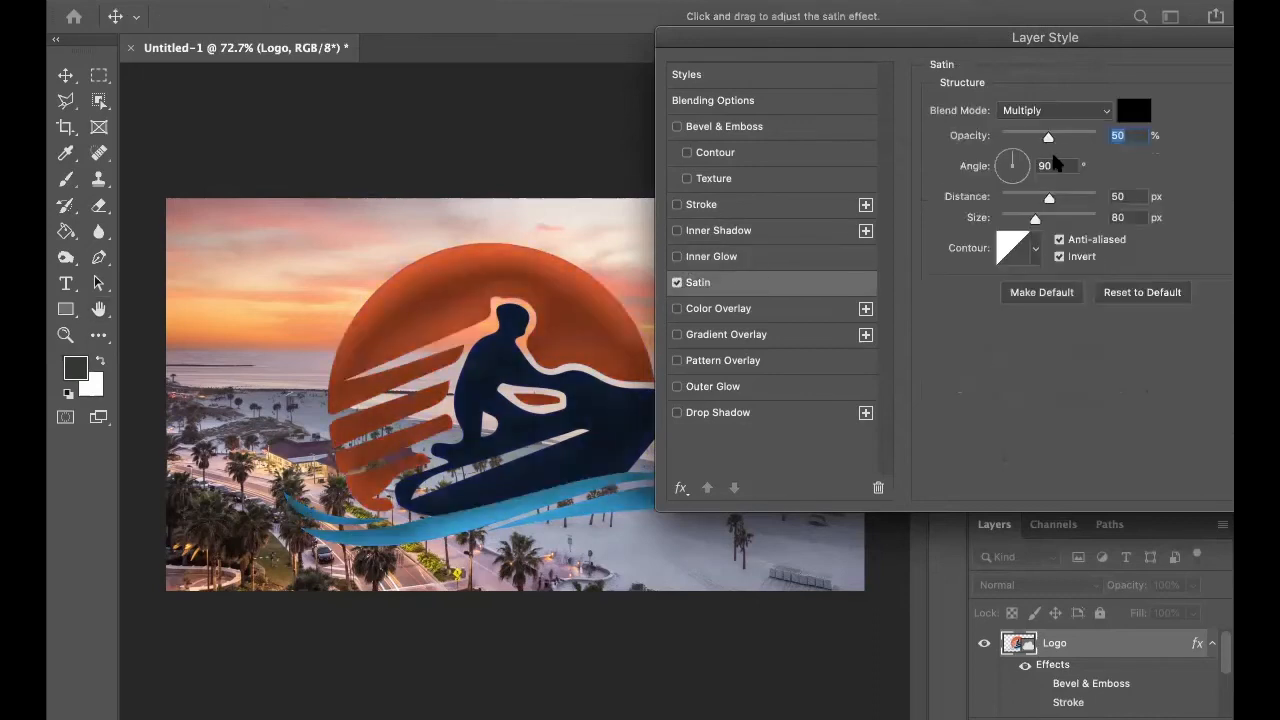
mouse_move(1048, 137)
mouse_down()
mouse_move(1003, 140)
mouse_move(1020, 143)
mouse_move(675, 372)
mouse_up()
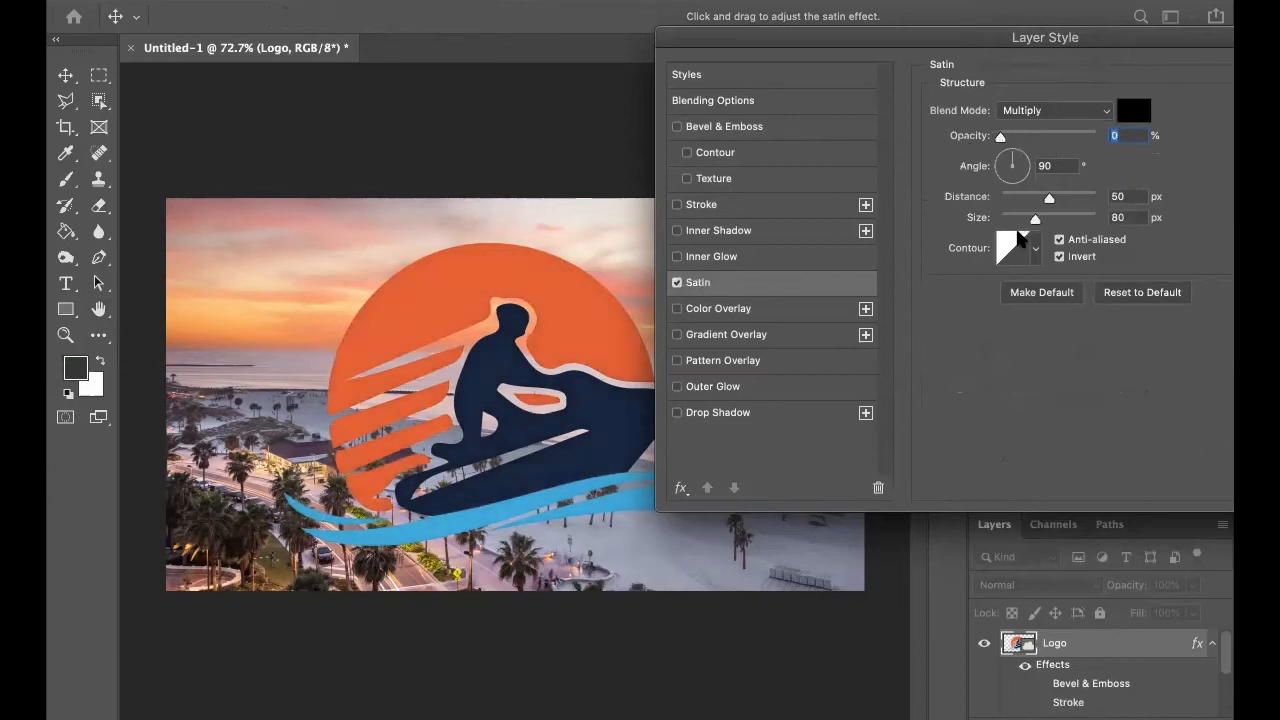
drag(1002, 135, 1018, 136)
Try several contour presets on the satin effect, return to the linear contour and turn Satin off.
click(1036, 248)
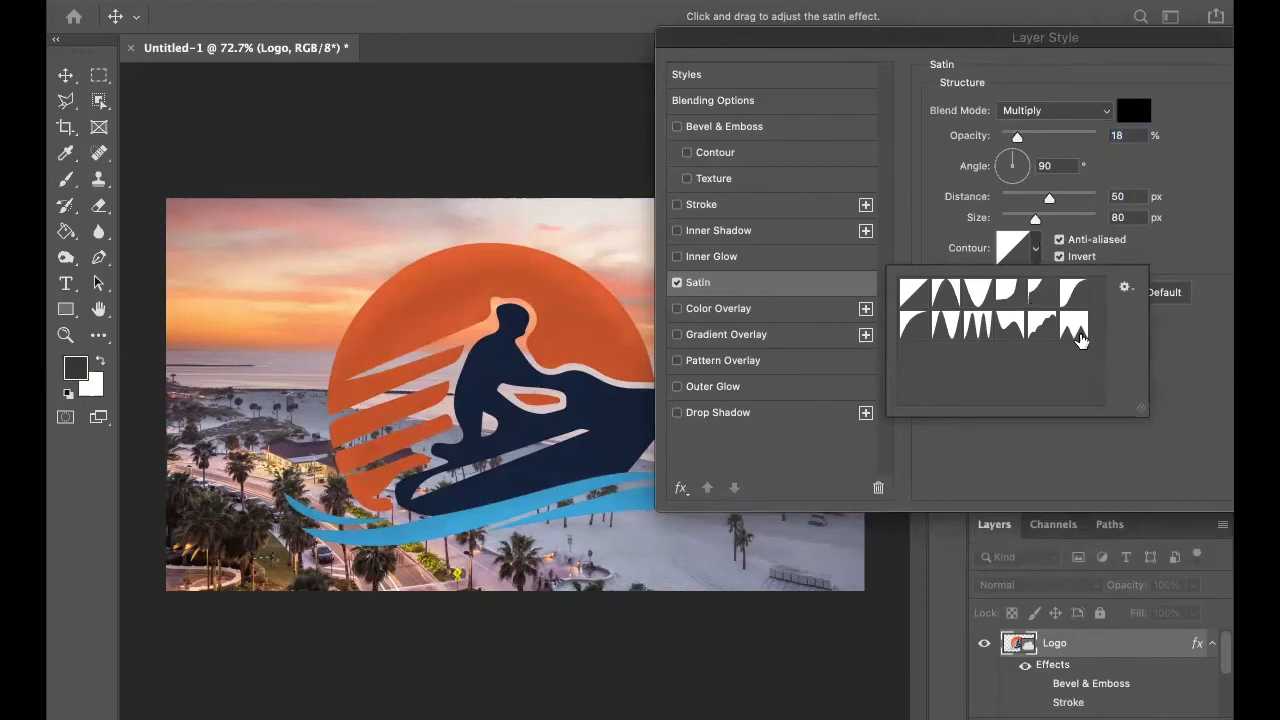
click(979, 326)
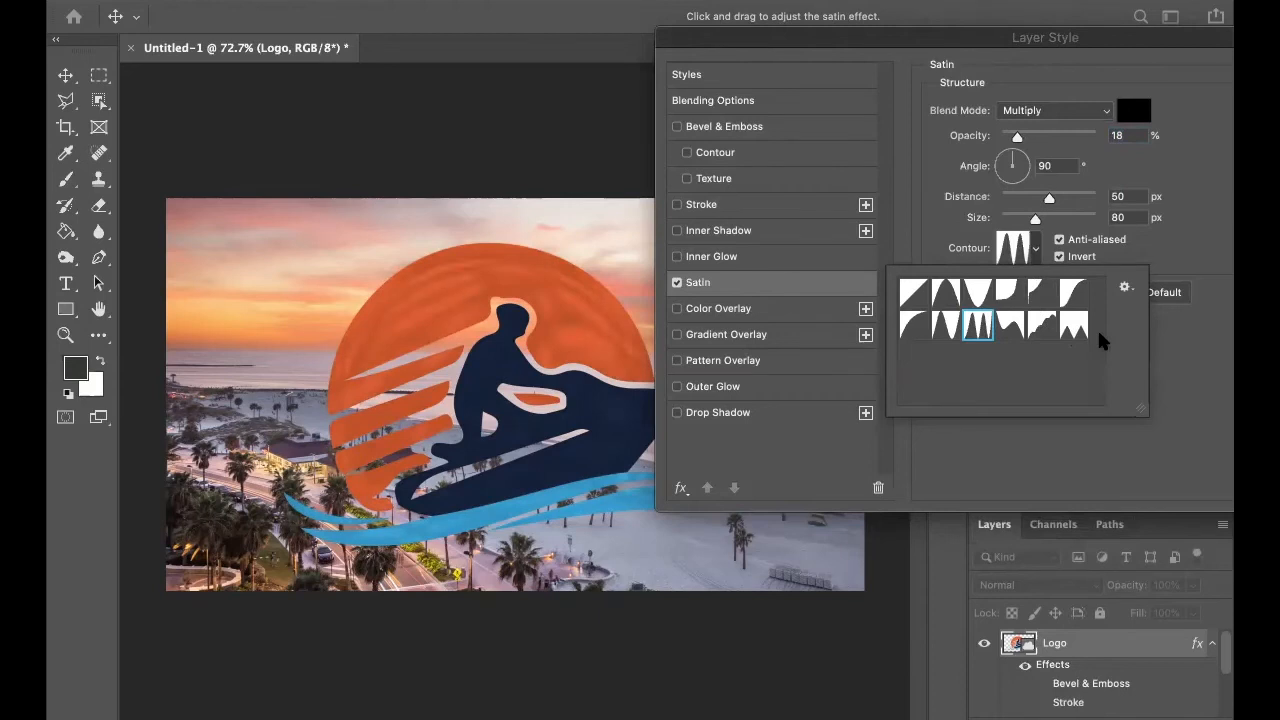
click(1073, 325)
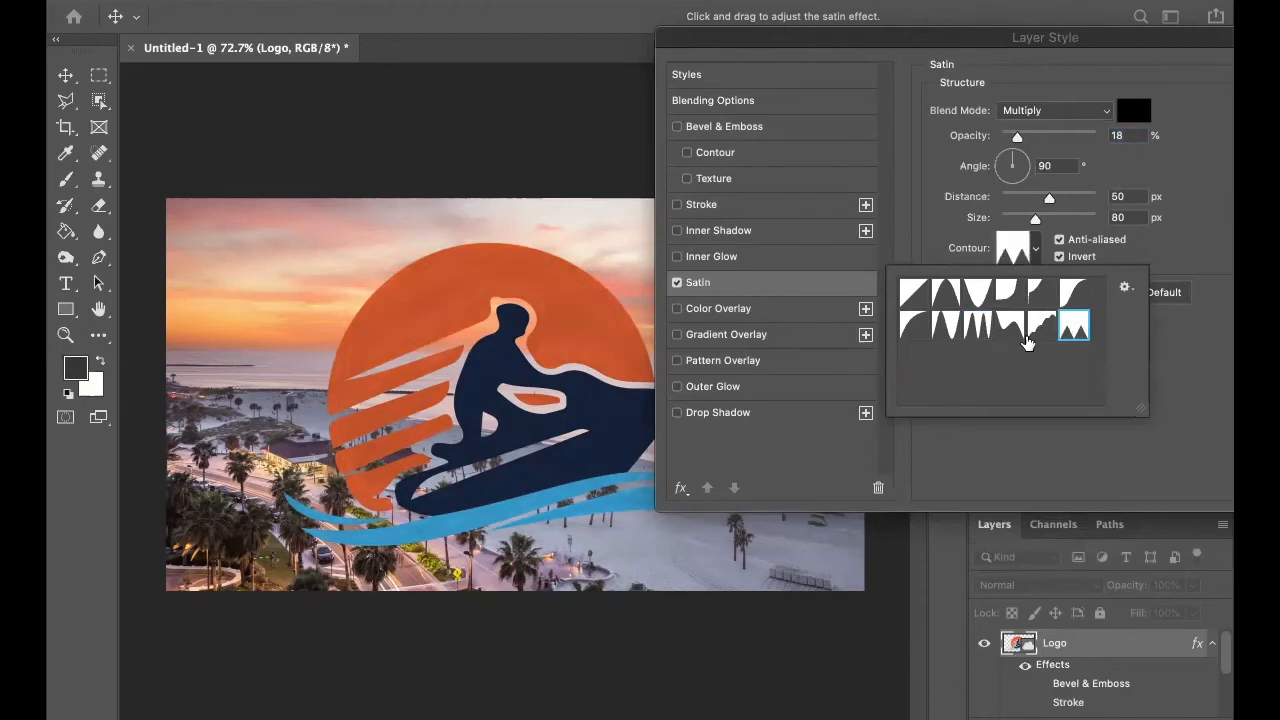
click(945, 327)
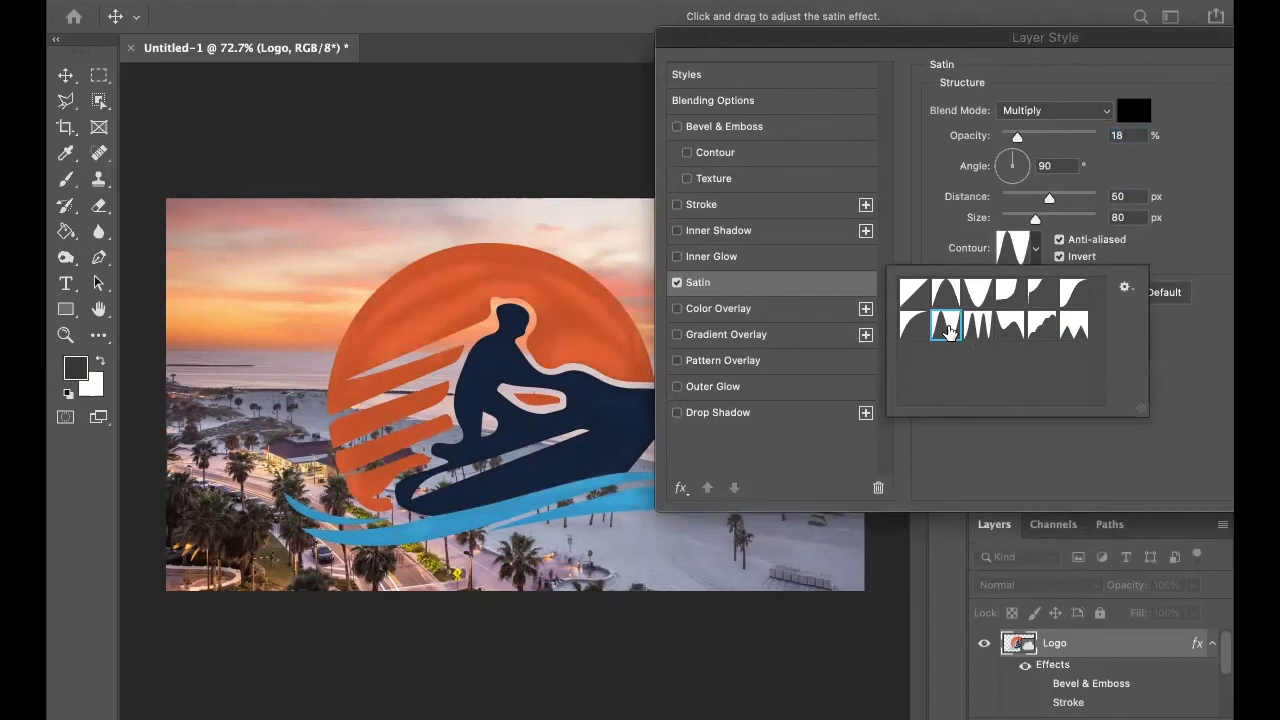
click(948, 303)
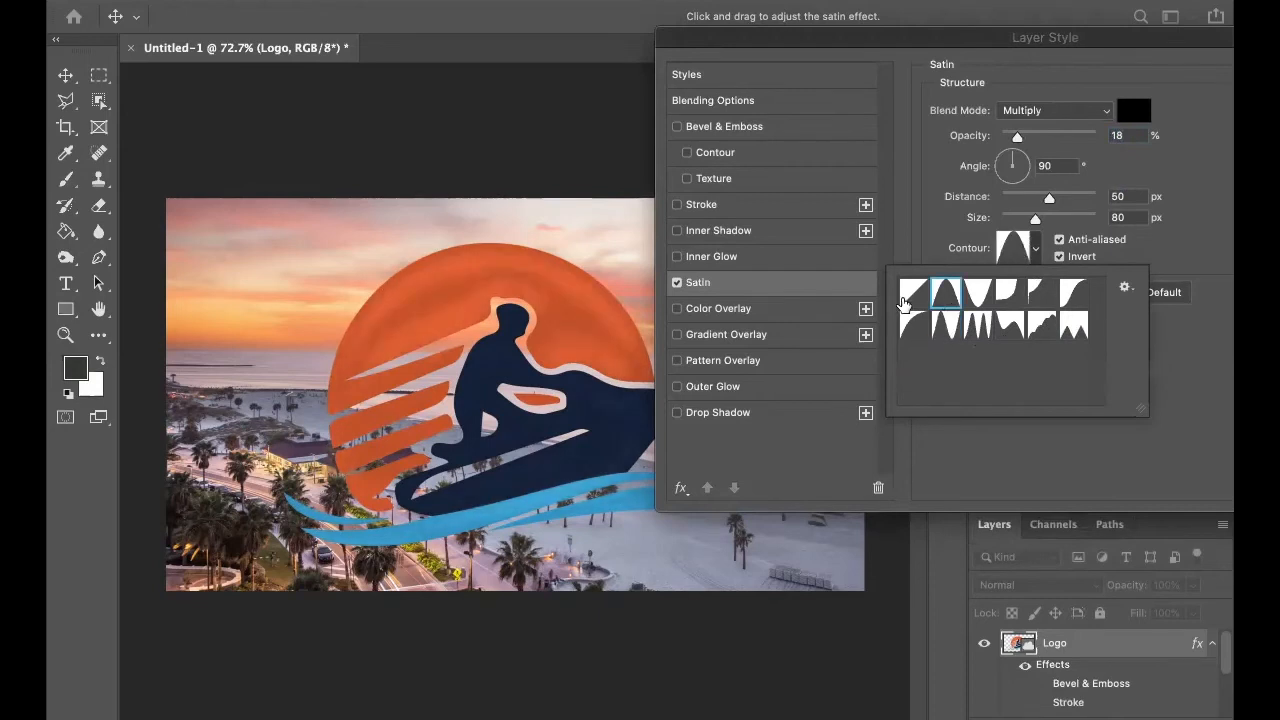
click(905, 303)
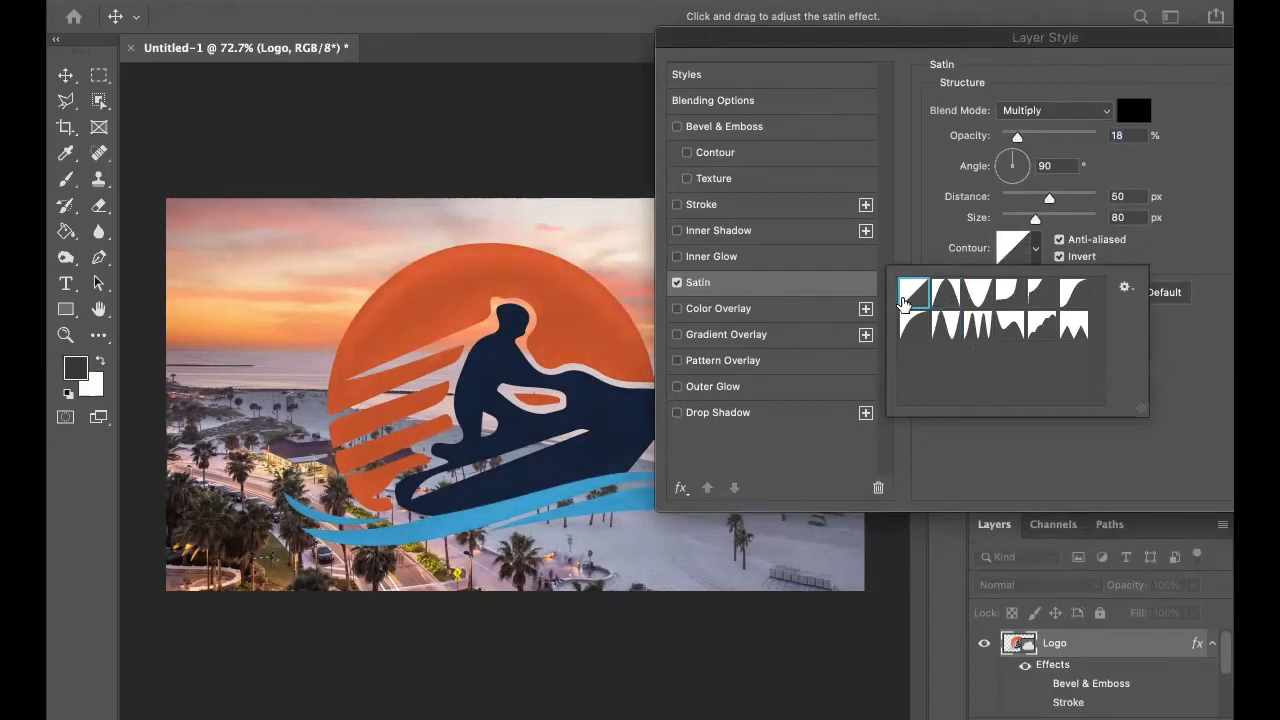
click(988, 503)
click(677, 282)
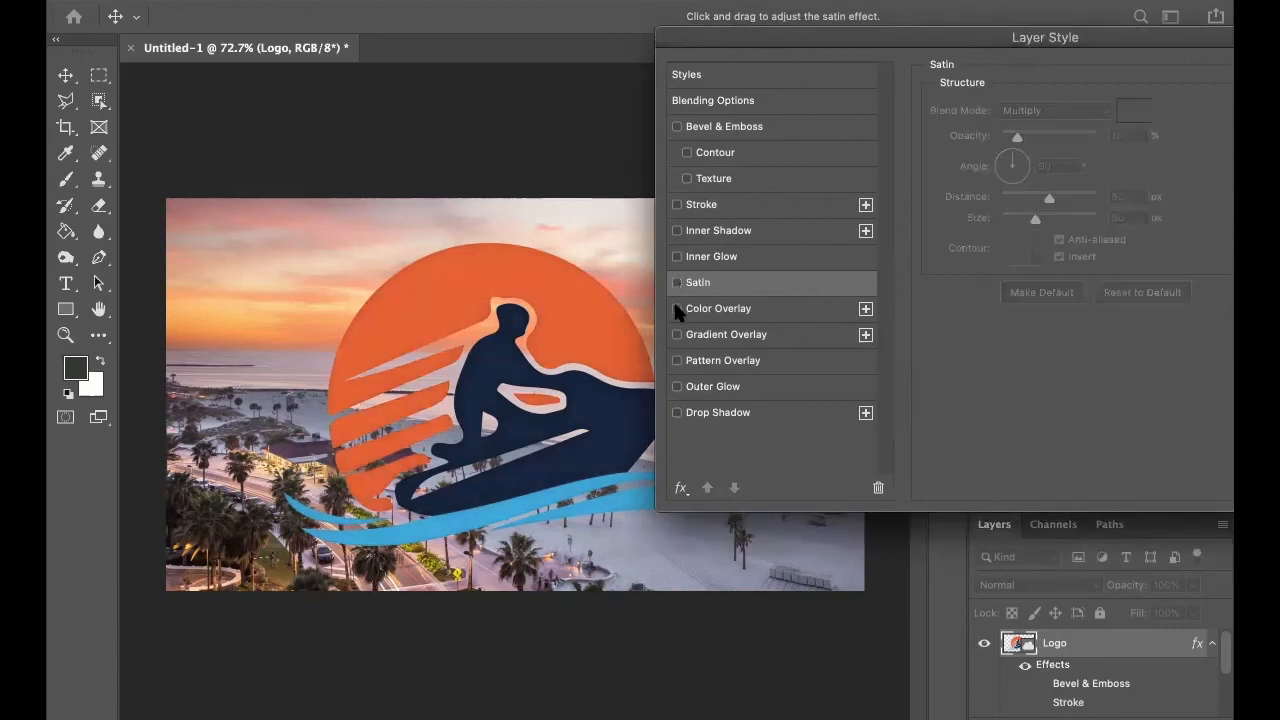
Enable Color Overlay on the logo and set the overlay color to black.
click(677, 308)
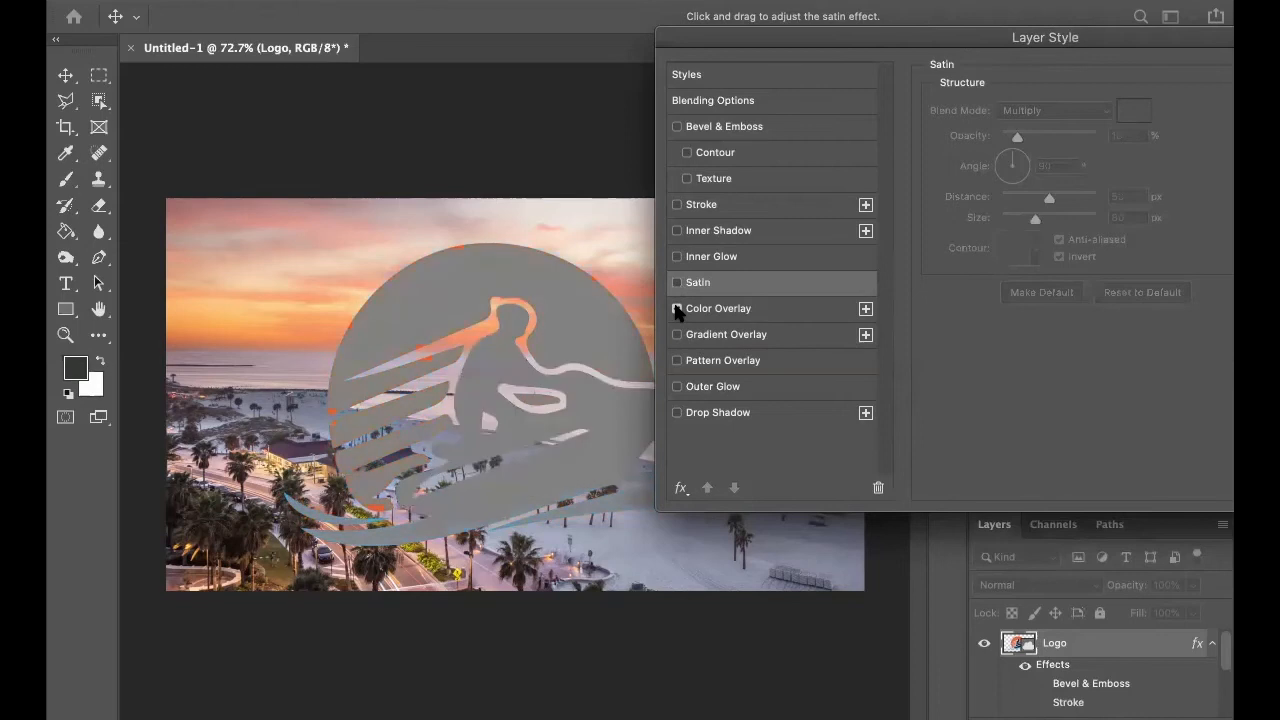
click(1143, 116)
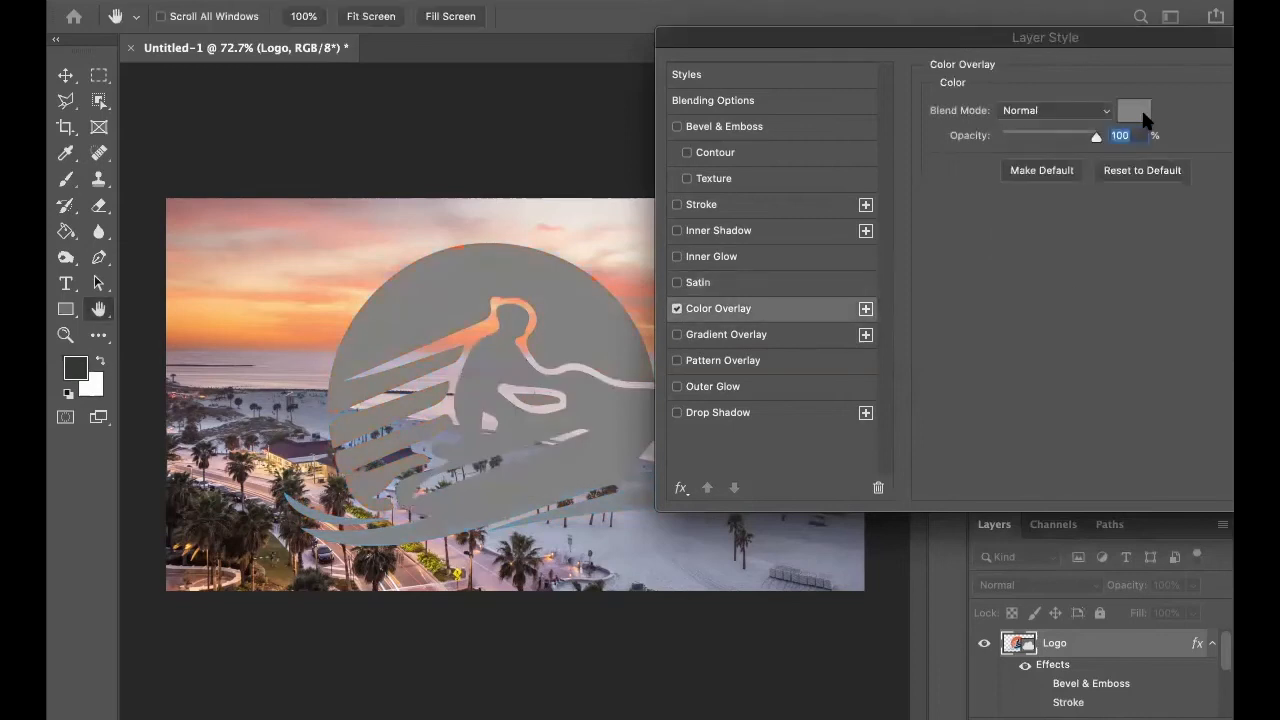
drag(1028, 361, 1064, 450)
click(1228, 183)
Try a white (ffffff) color overlay at 18% opacity on the logo, and turn Color Overlay off.
click(1134, 110)
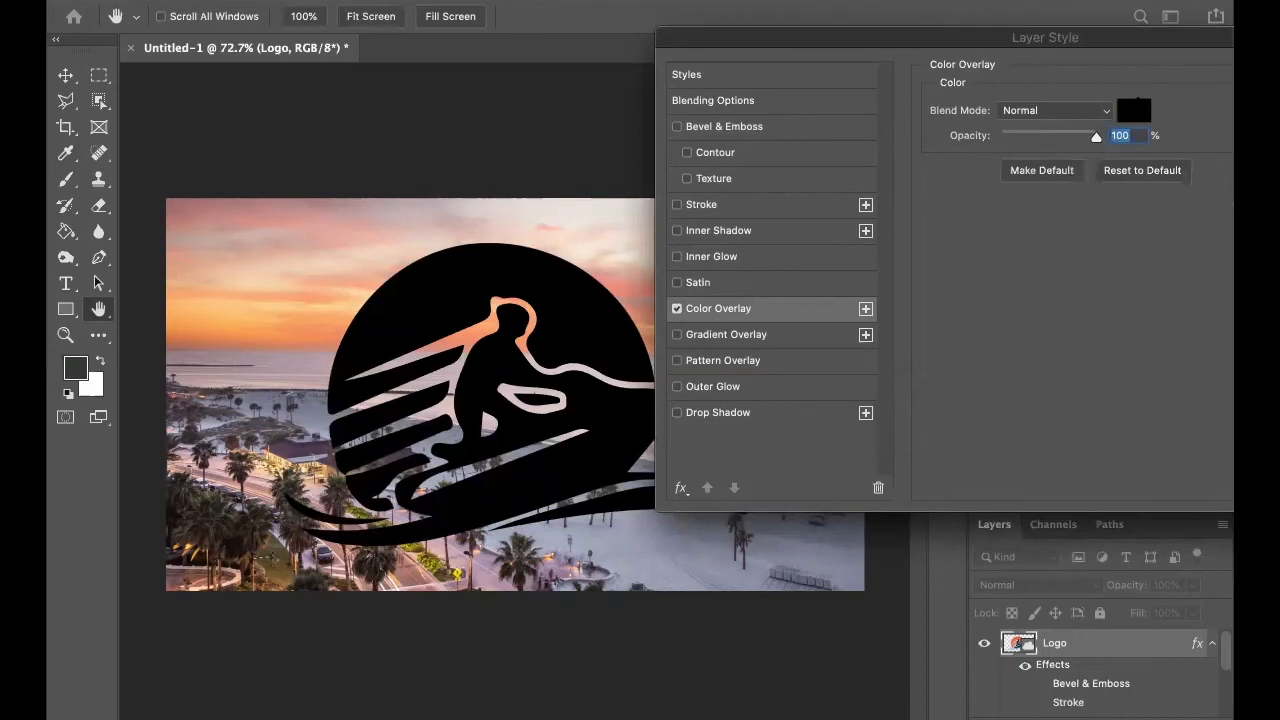
drag(883, 363, 784, 156)
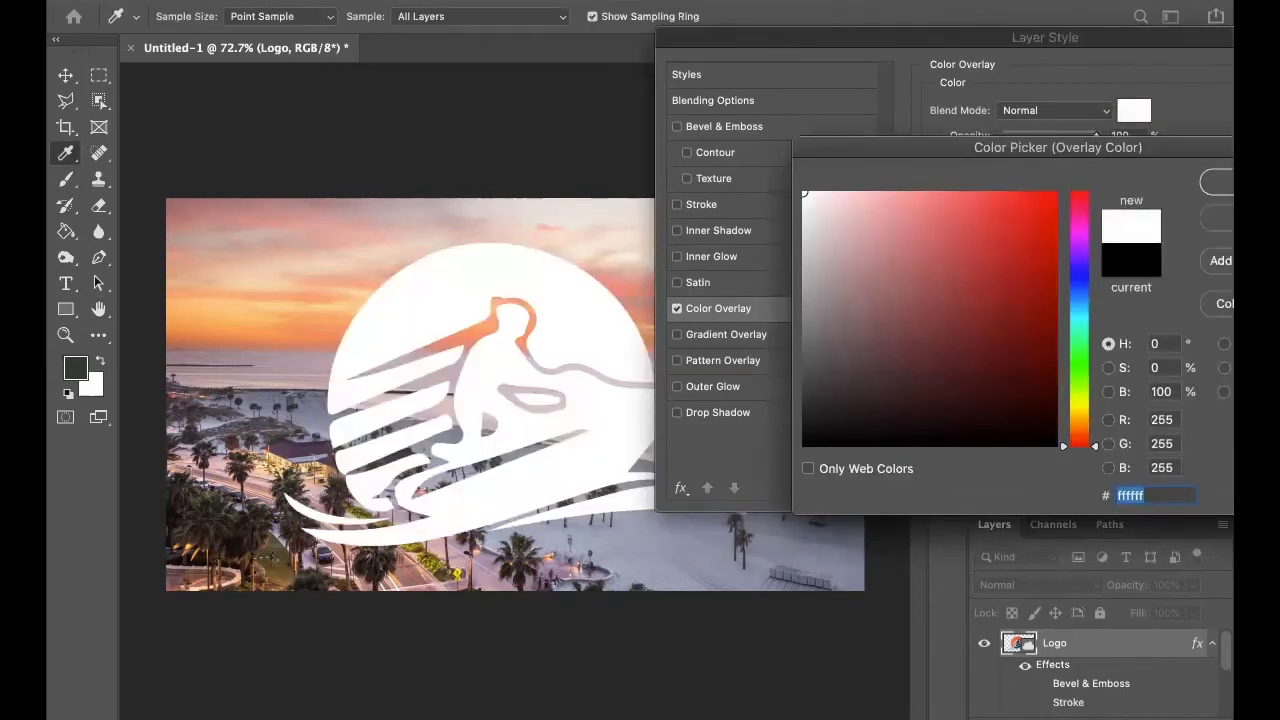
click(1216, 183)
drag(1095, 140, 1016, 143)
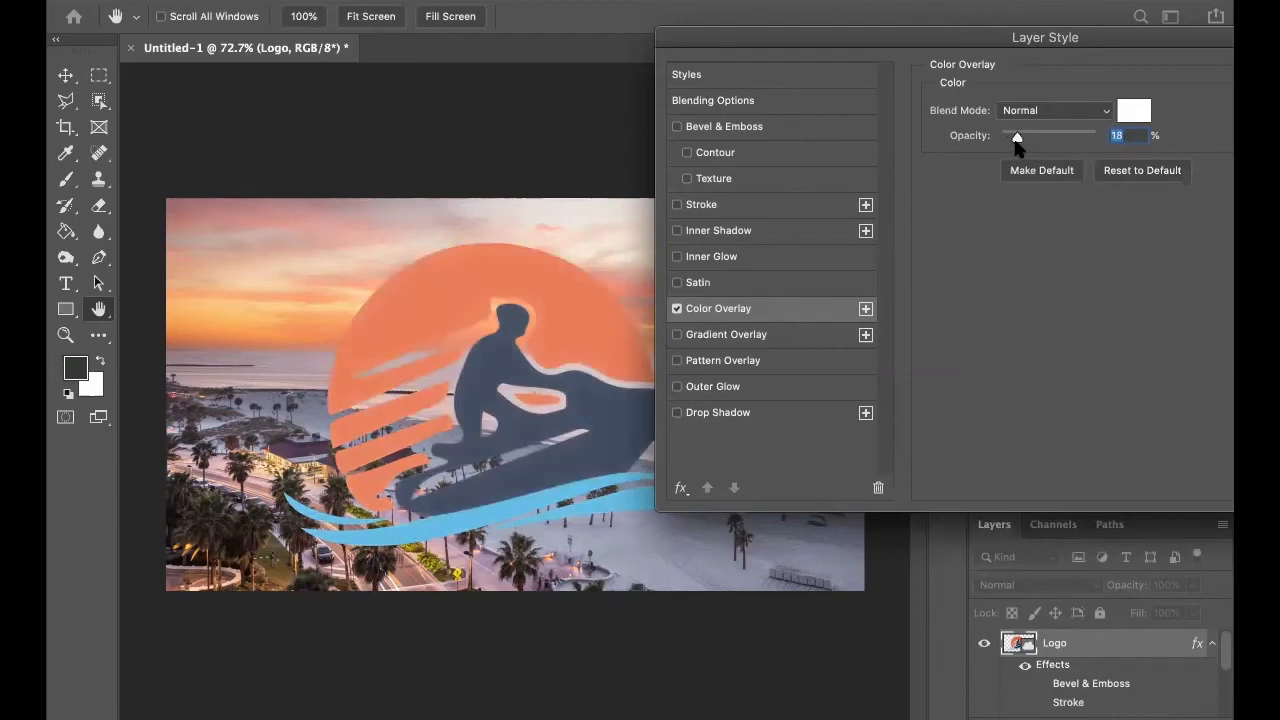
click(677, 310)
Enable Gradient Overlay on the logo and apply the dark purple to turquoise gradient from the Blues presets.
click(677, 334)
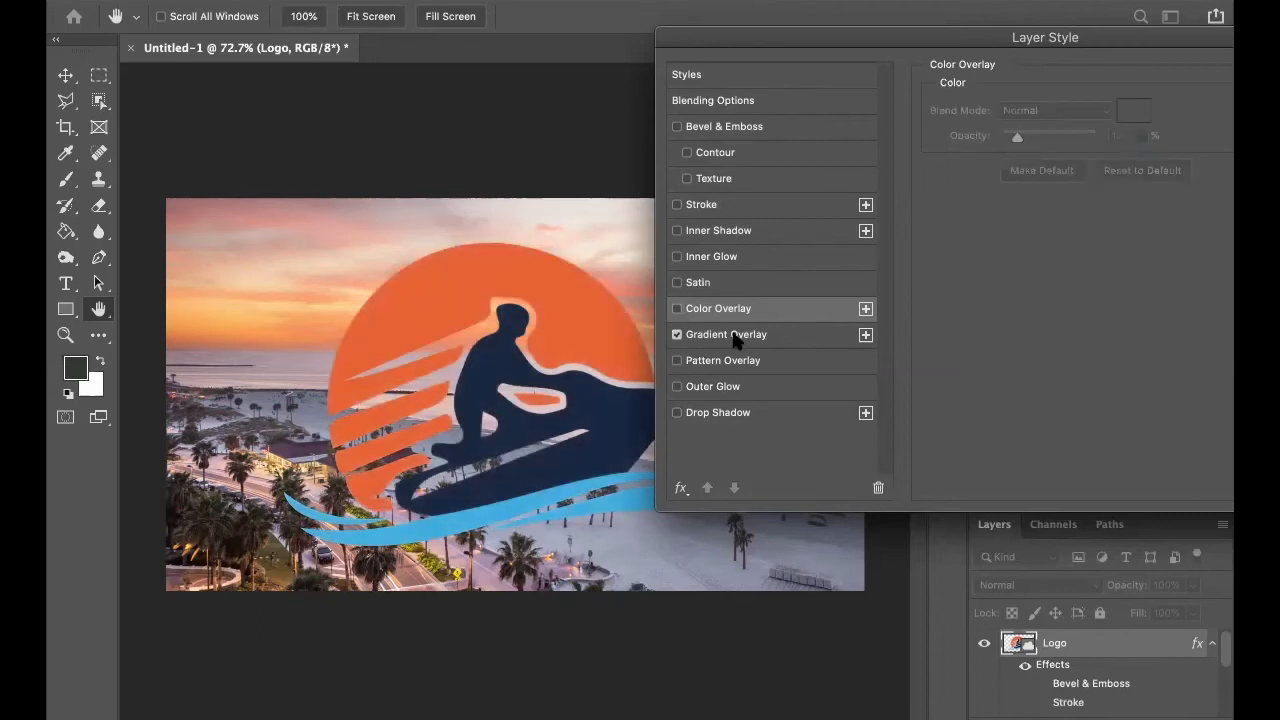
click(740, 336)
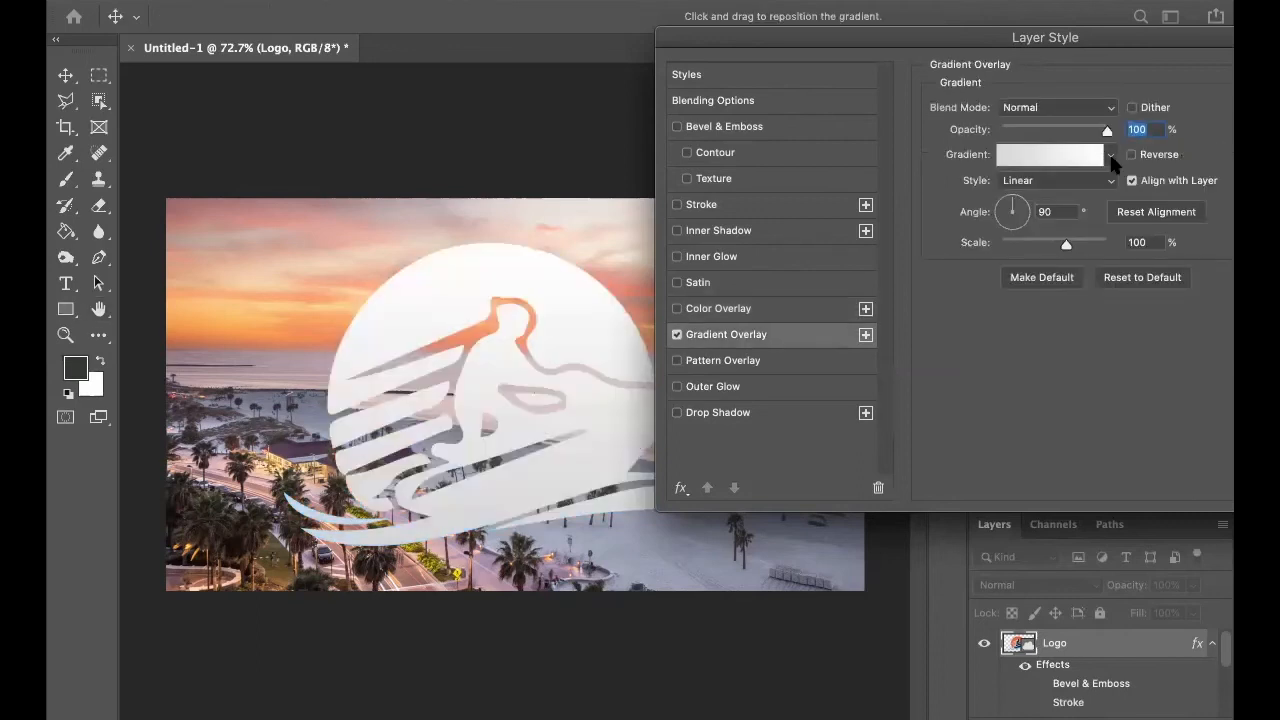
click(1110, 156)
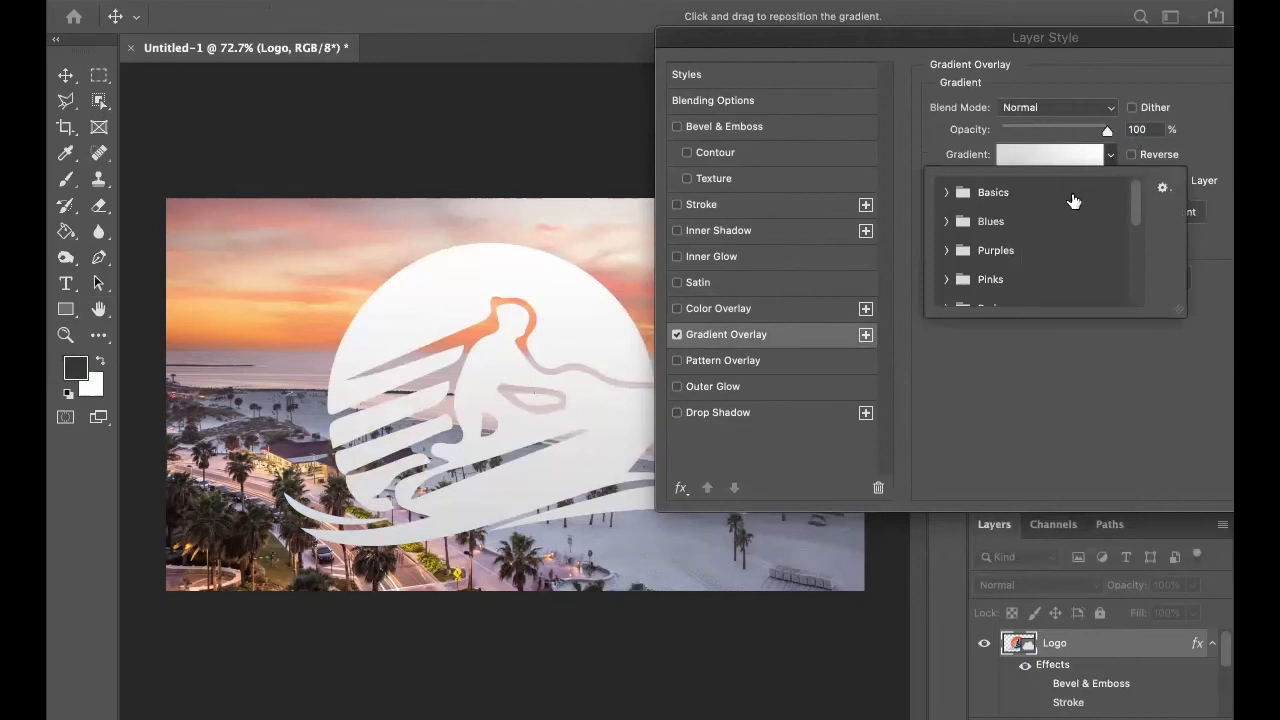
click(1020, 222)
click(945, 222)
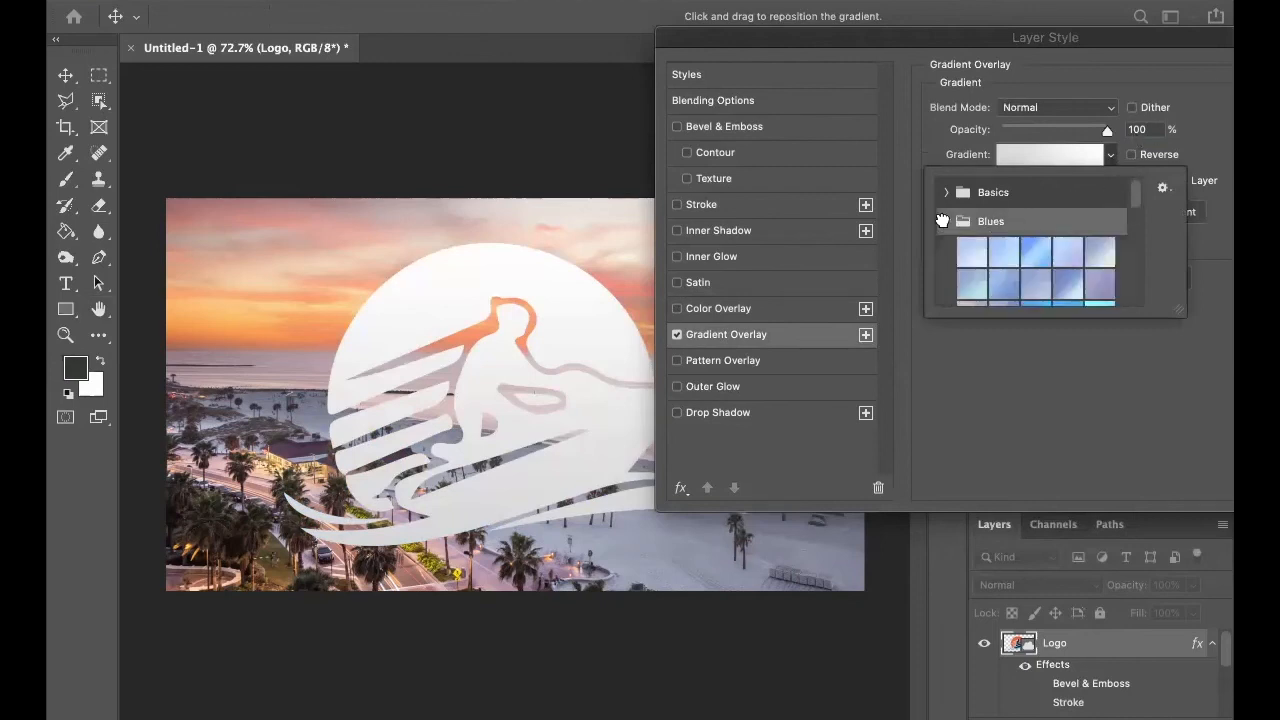
scroll(1019, 265, down, 2)
scroll(1019, 265, down, 1)
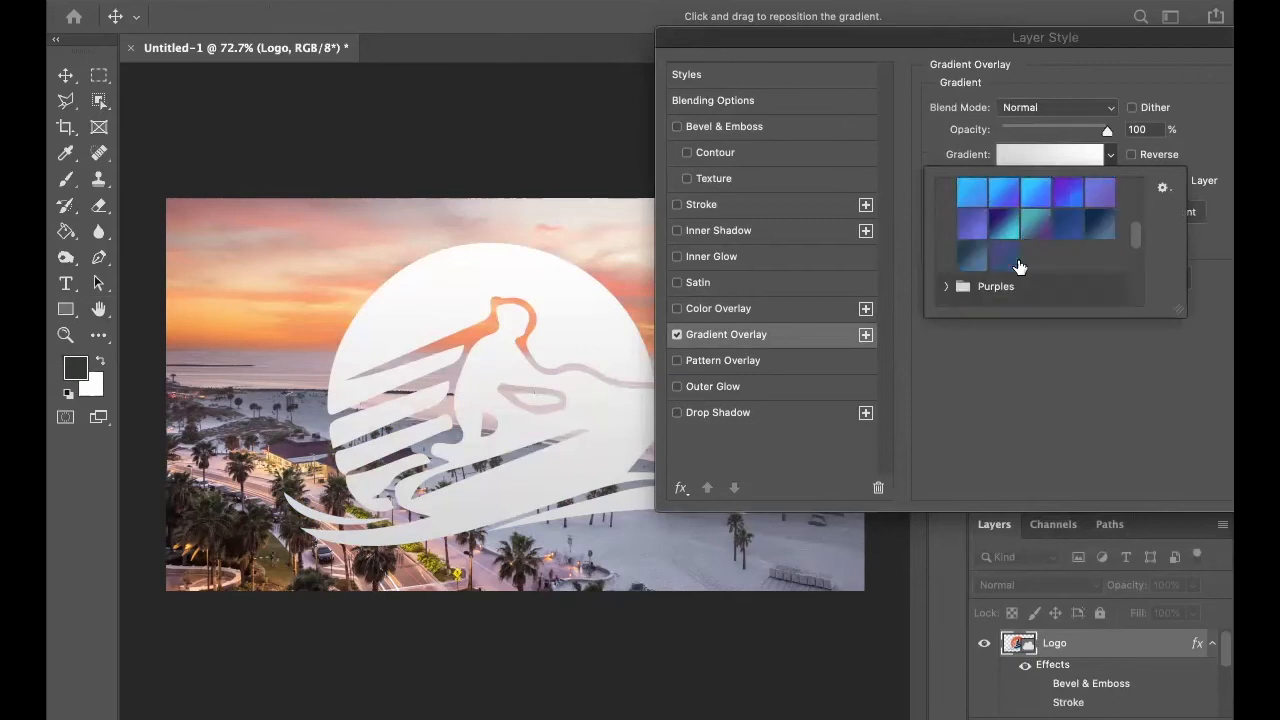
click(1003, 228)
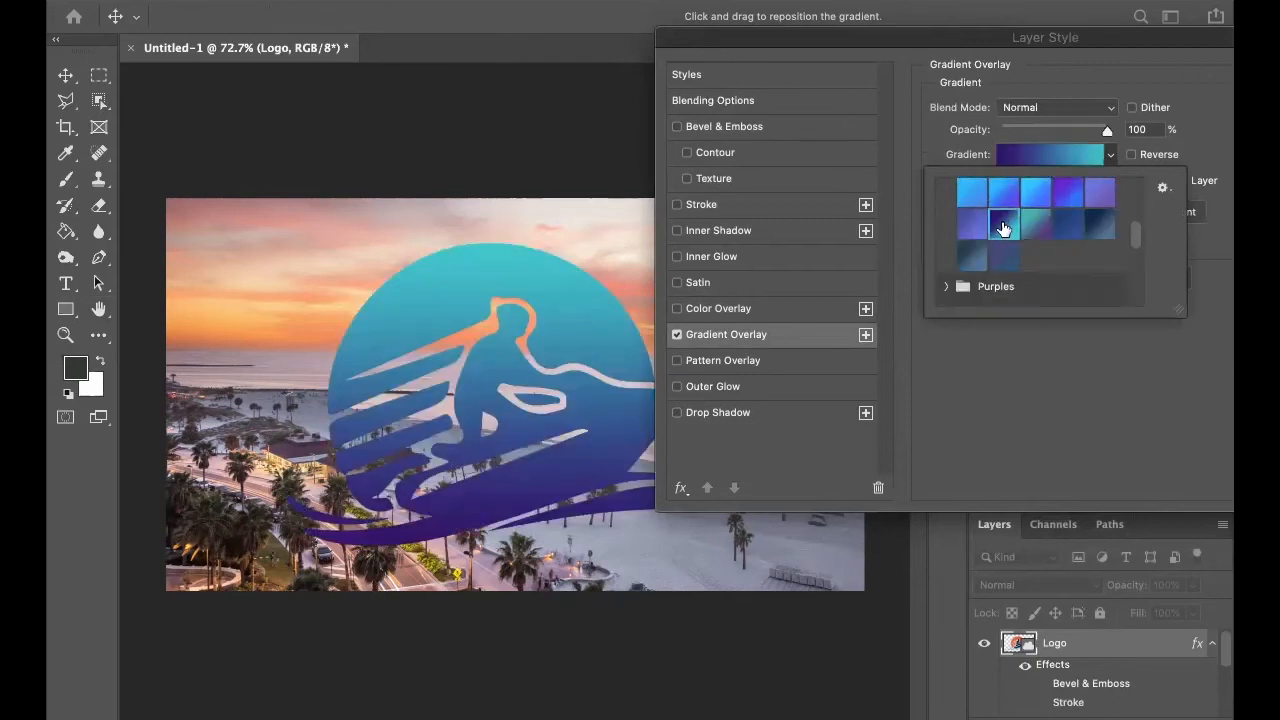
click(1041, 434)
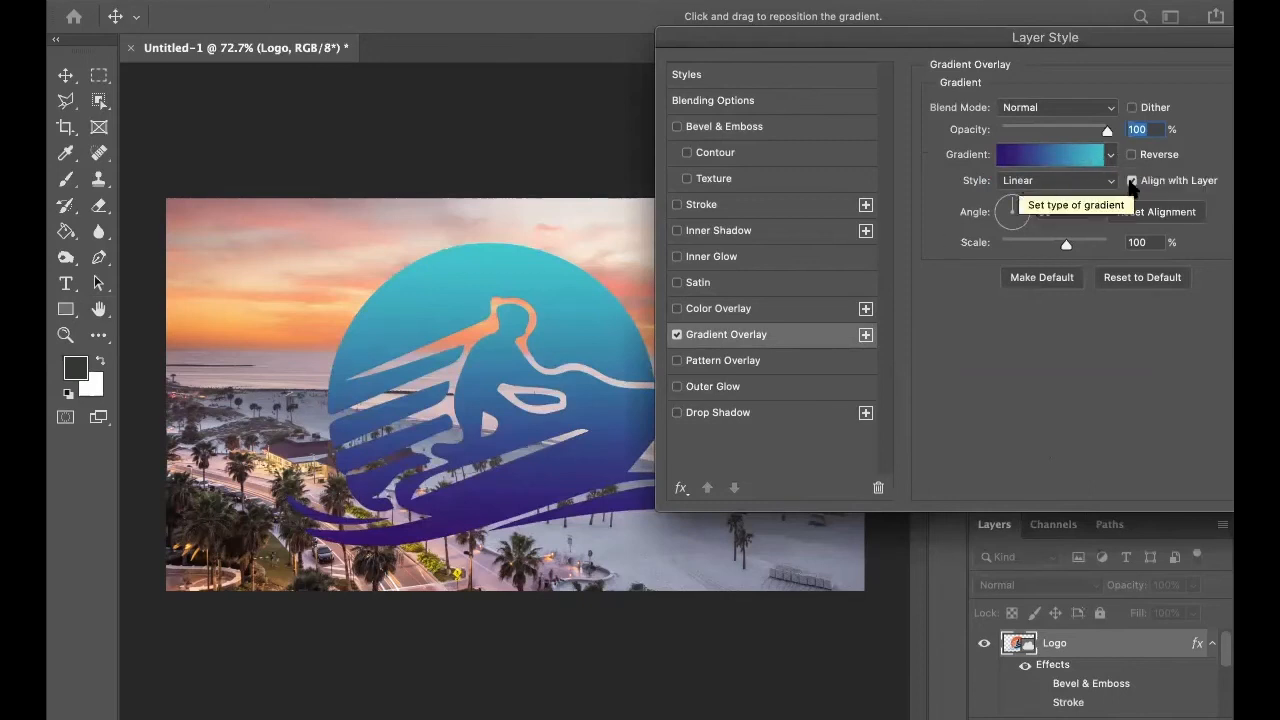
Try the Multiply blend mode on the gradient overlay, return it to Normal and turn Gradient Overlay off.
click(1068, 107)
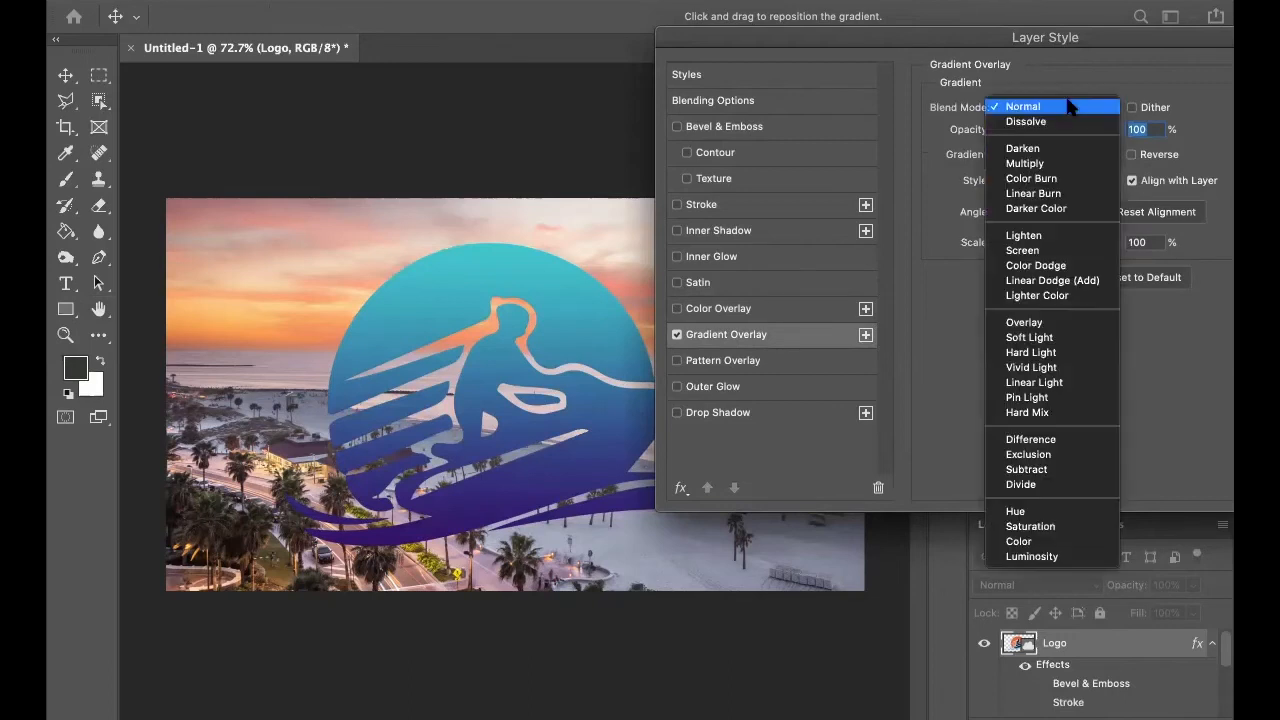
click(1050, 163)
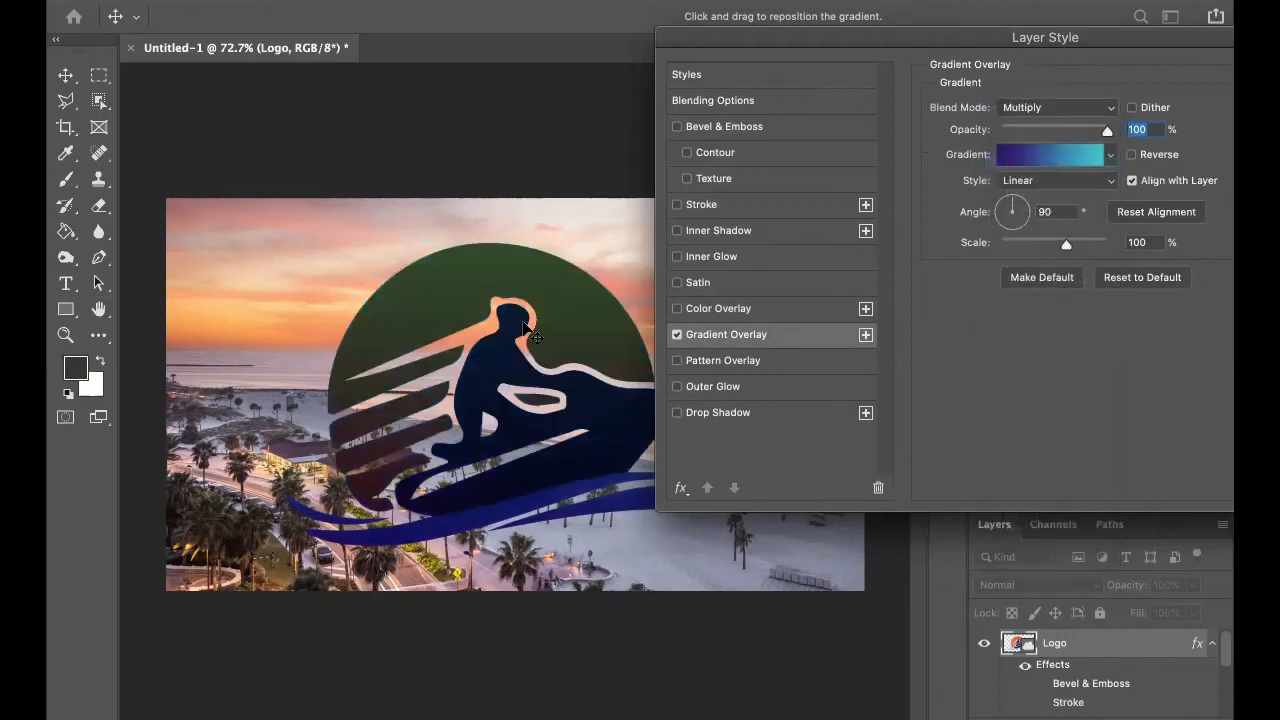
click(1079, 103)
click(1070, 50)
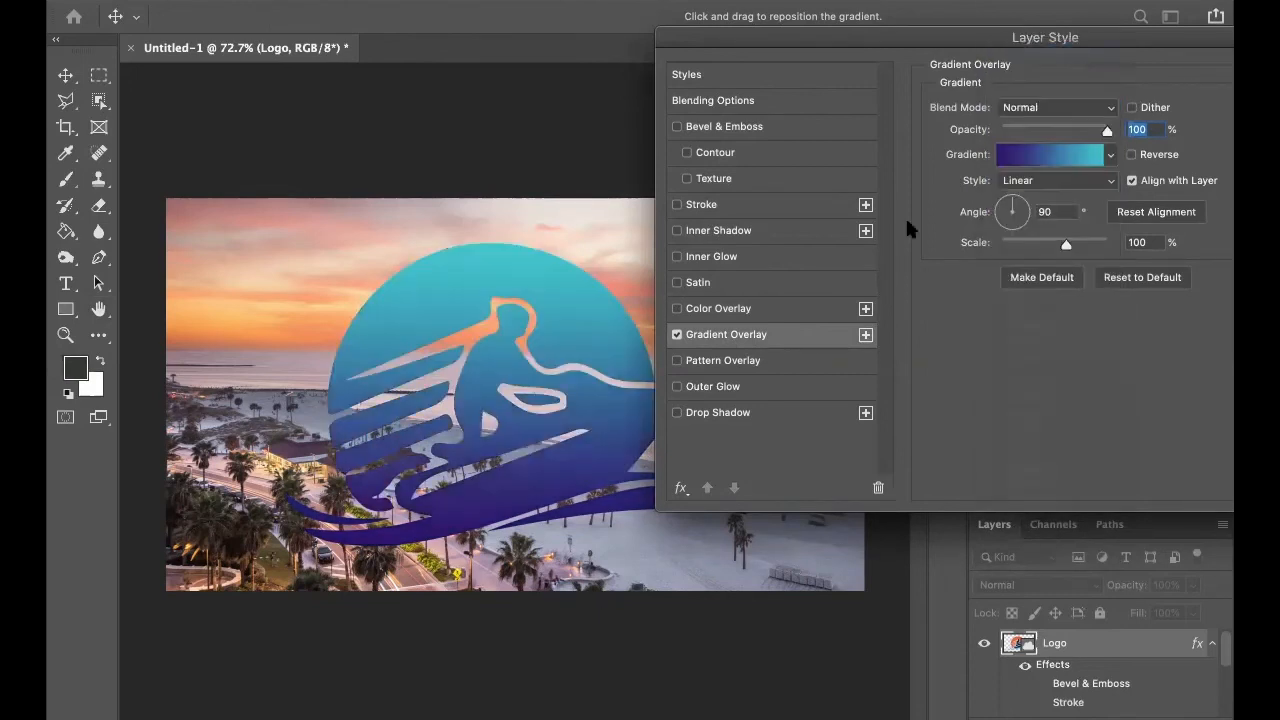
click(677, 335)
Enable Pattern Overlay on the logo and try Trees and Grass patterns, returning to the yellow trees pattern.
click(677, 360)
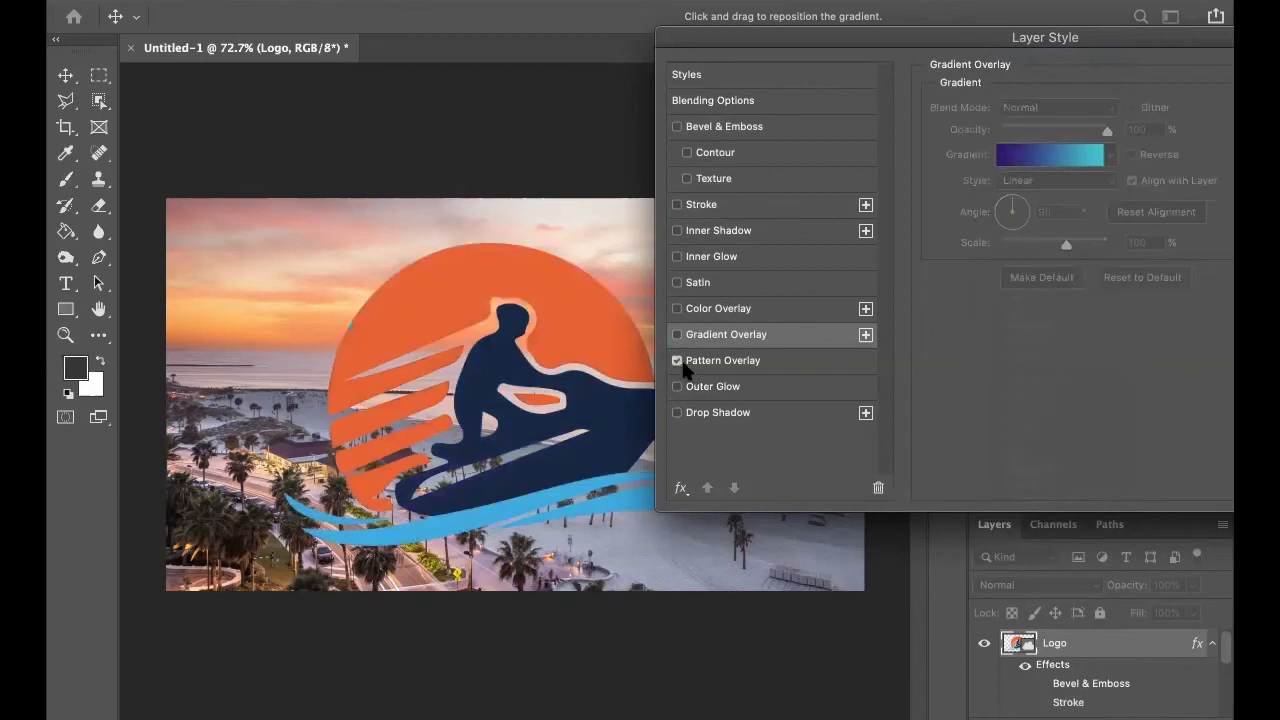
click(735, 364)
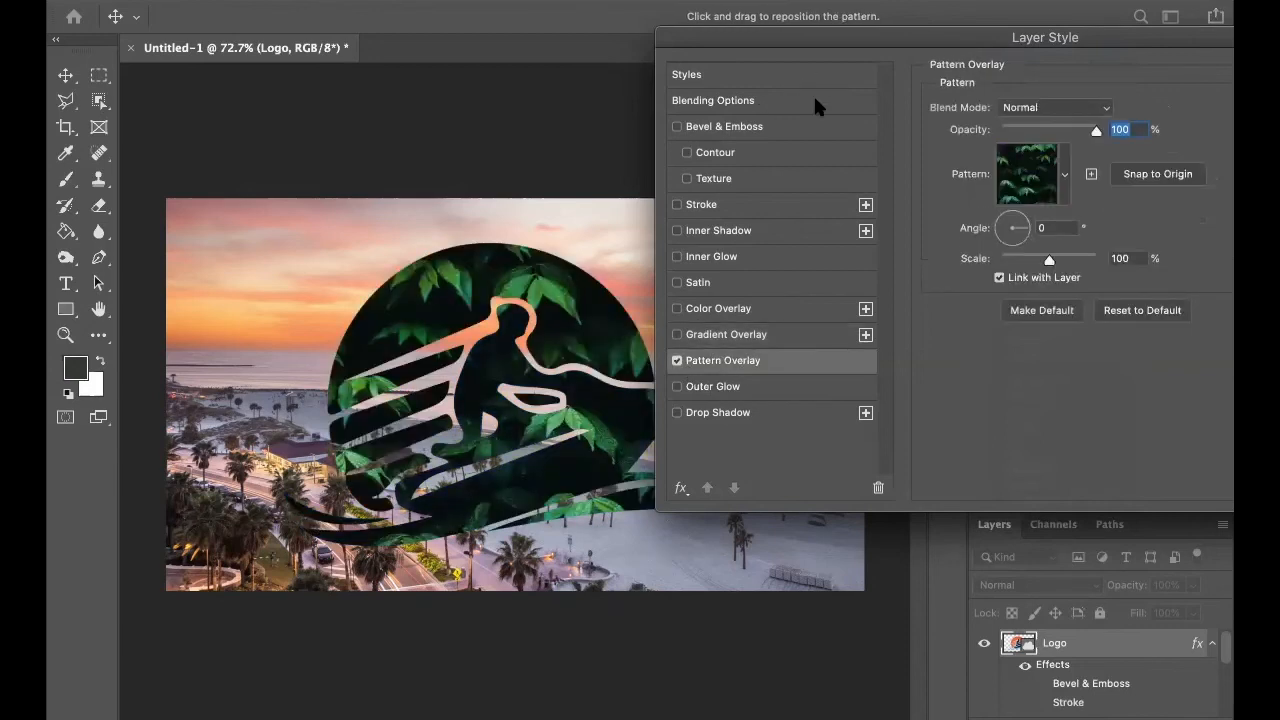
click(1065, 174)
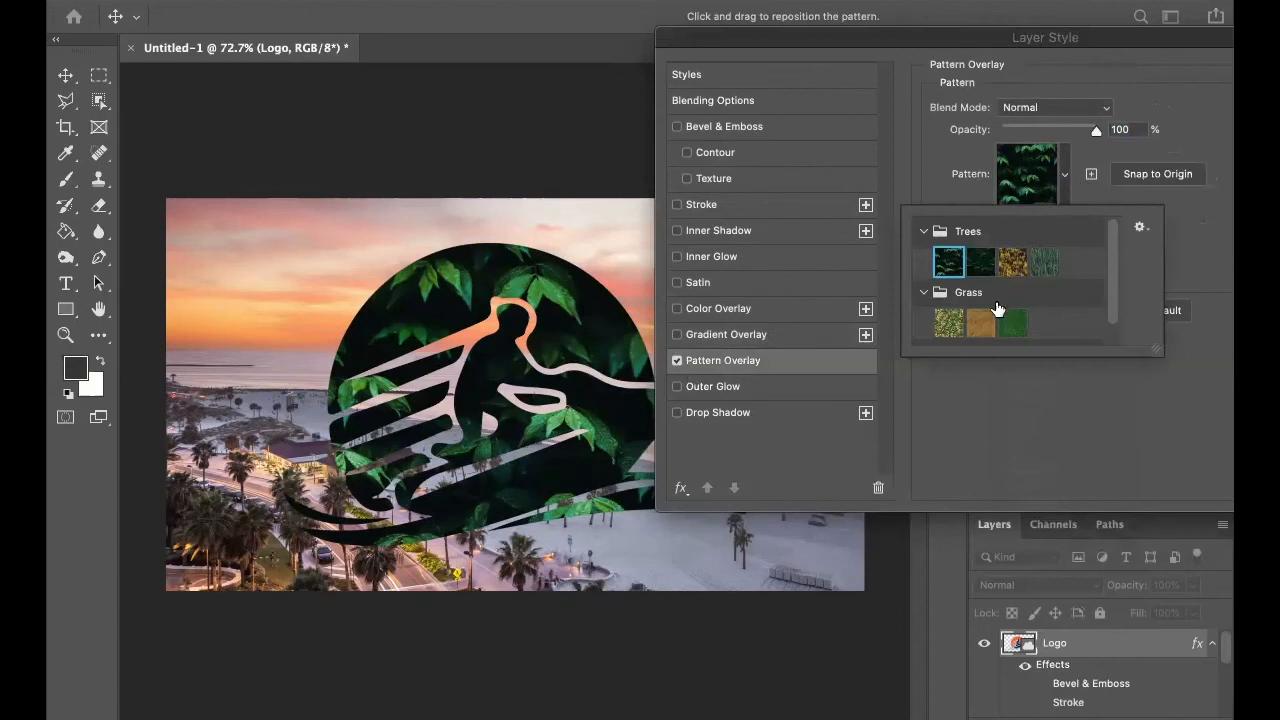
click(980, 264)
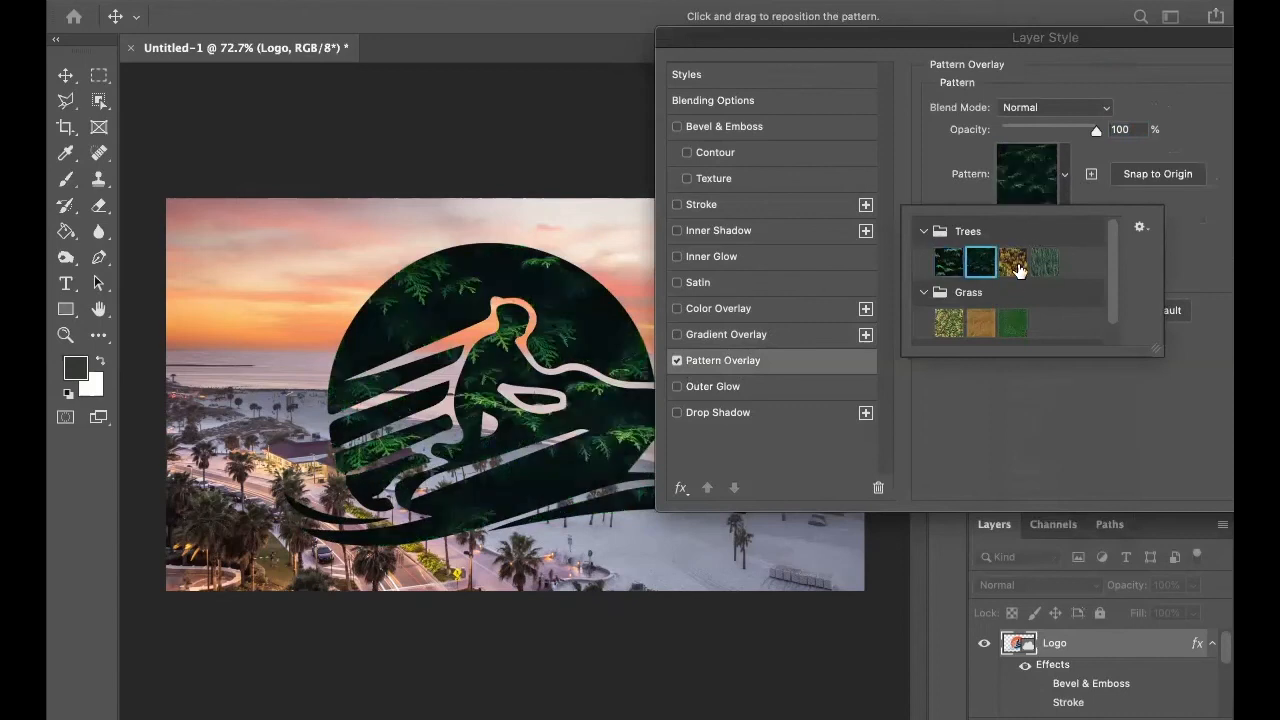
click(1013, 262)
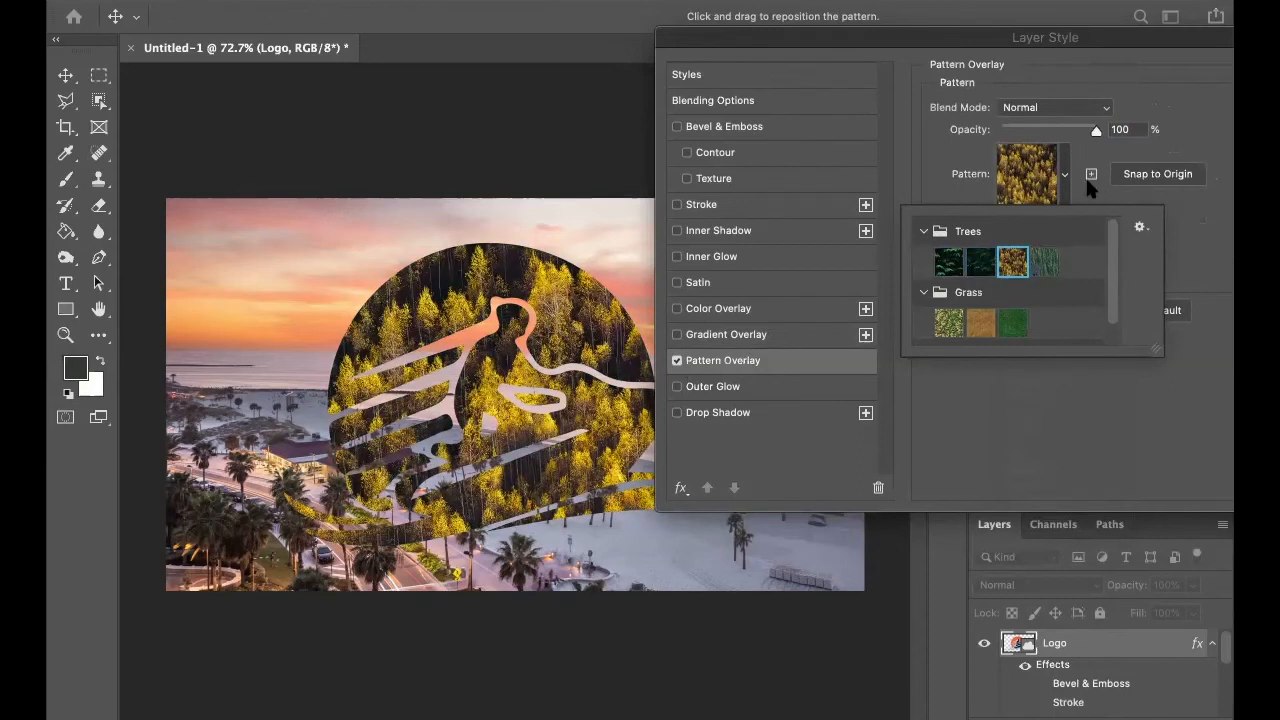
scroll(1047, 283, down, 2)
click(950, 300)
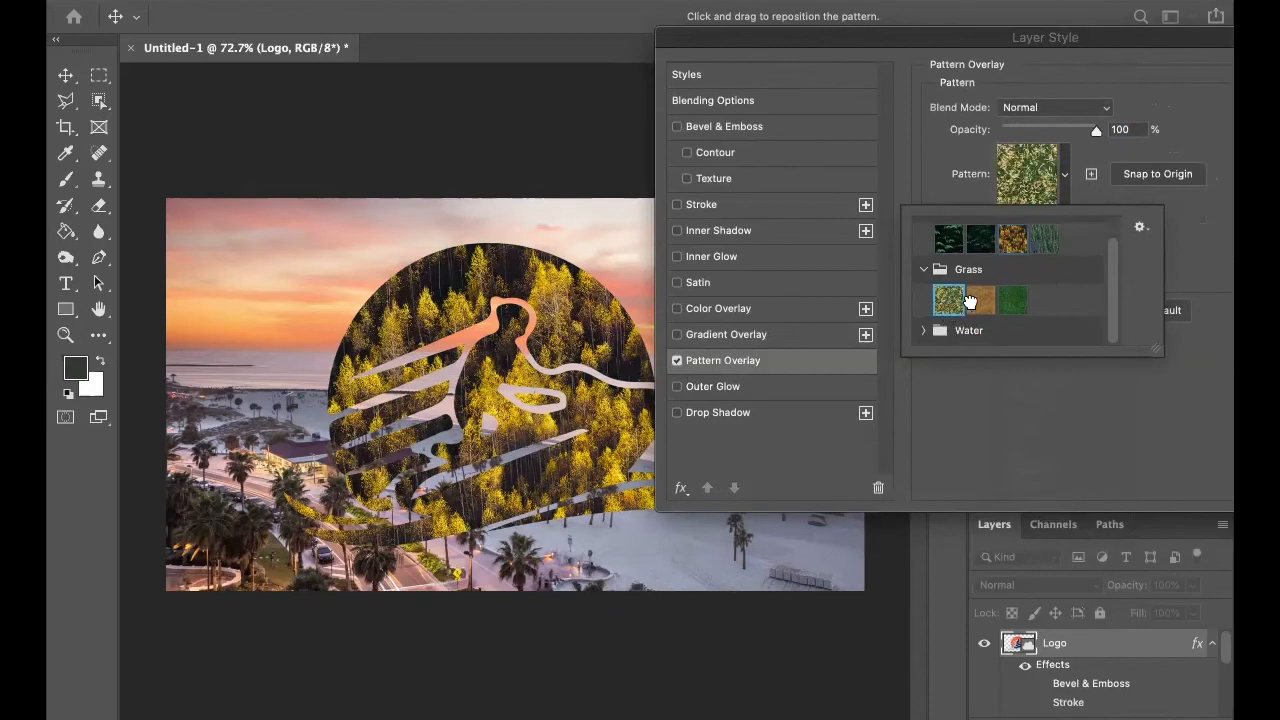
click(1013, 245)
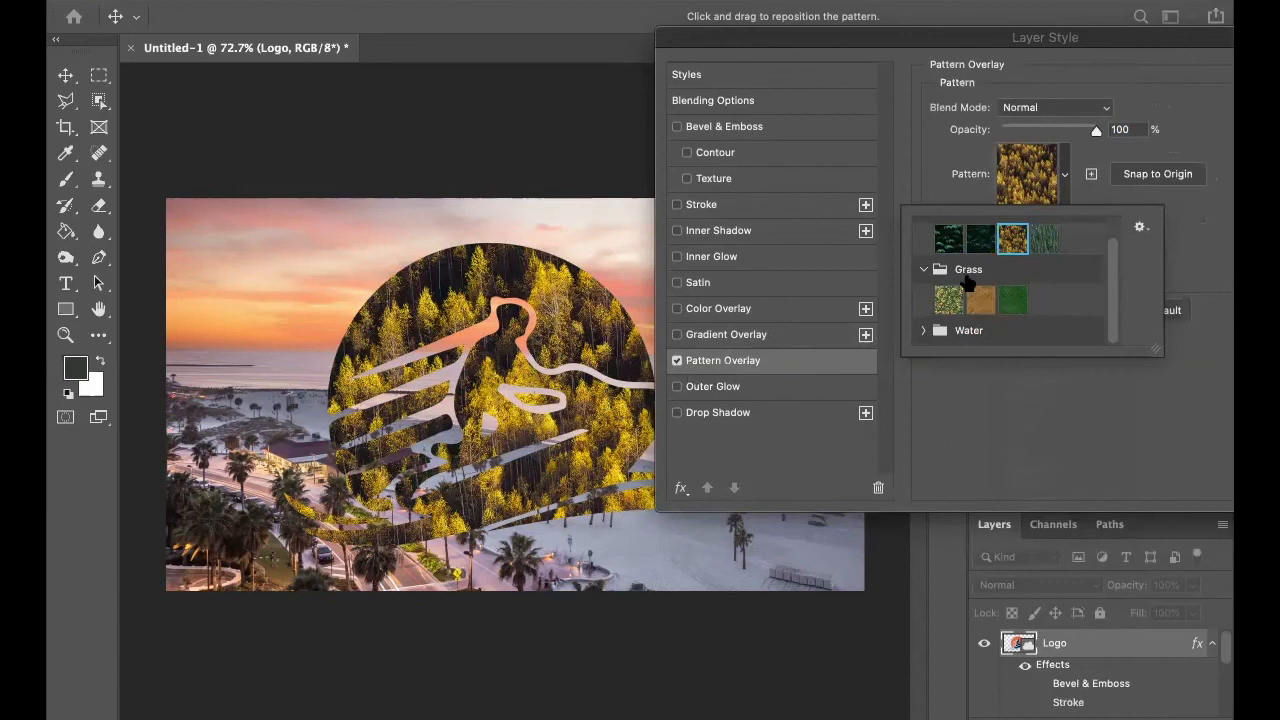
Try the blue and pale green Water patterns on the logo's pattern overlay, and turn Pattern Overlay off.
click(943, 331)
click(922, 330)
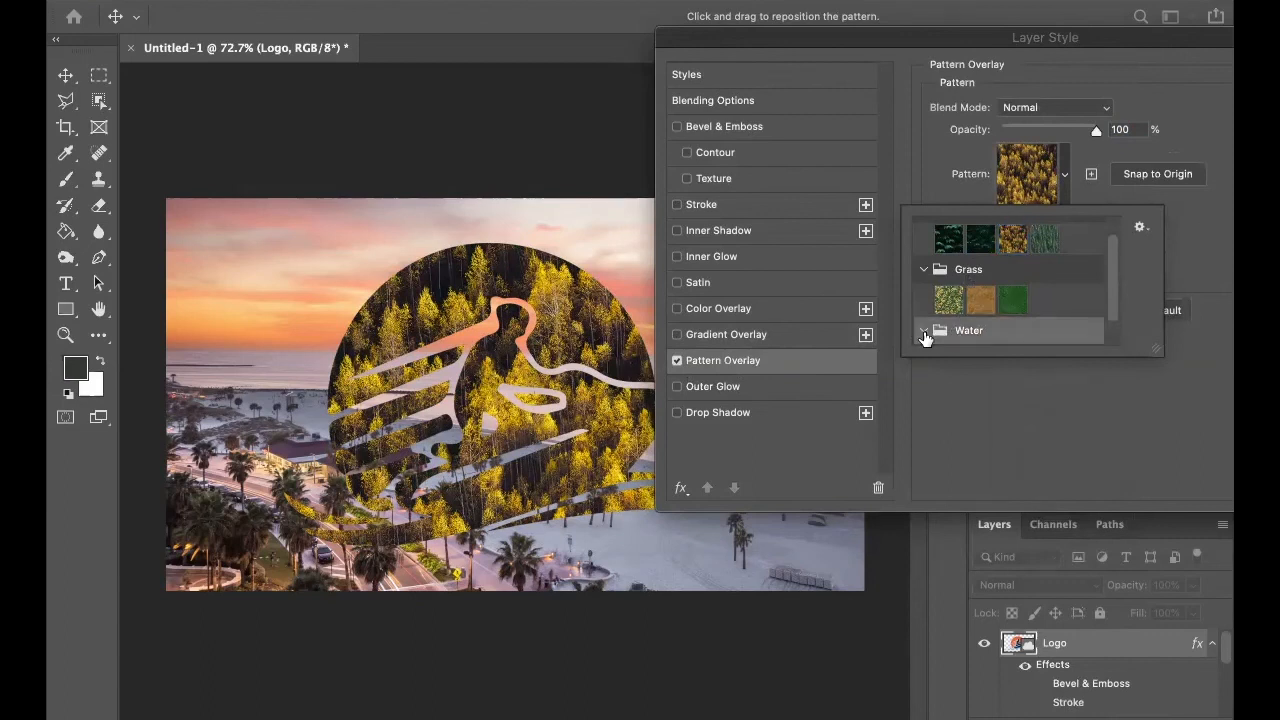
click(946, 328)
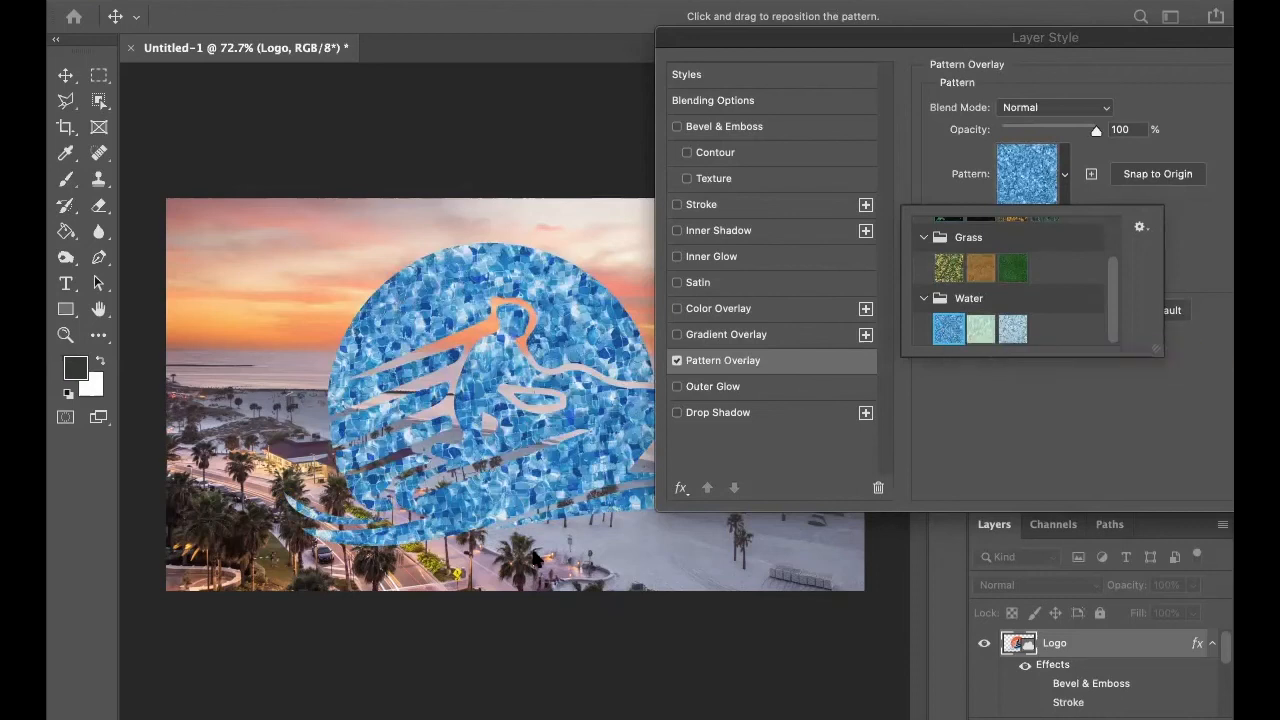
click(977, 338)
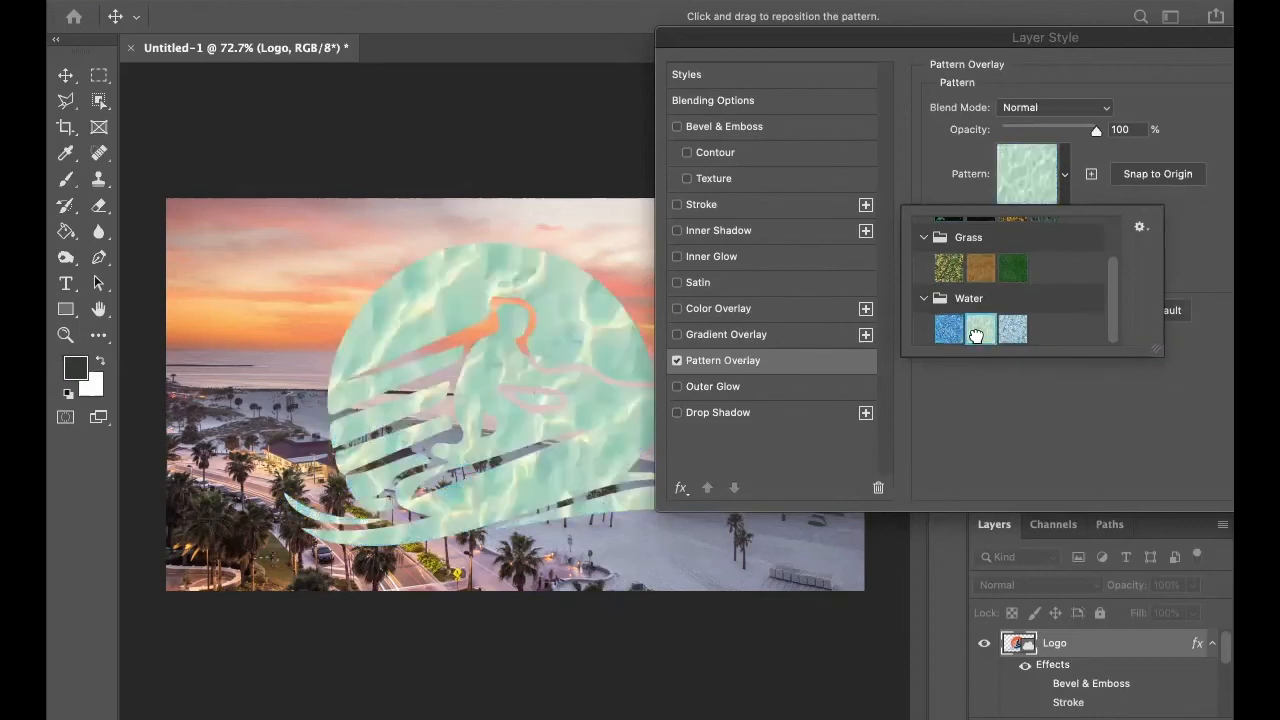
click(1065, 182)
click(676, 361)
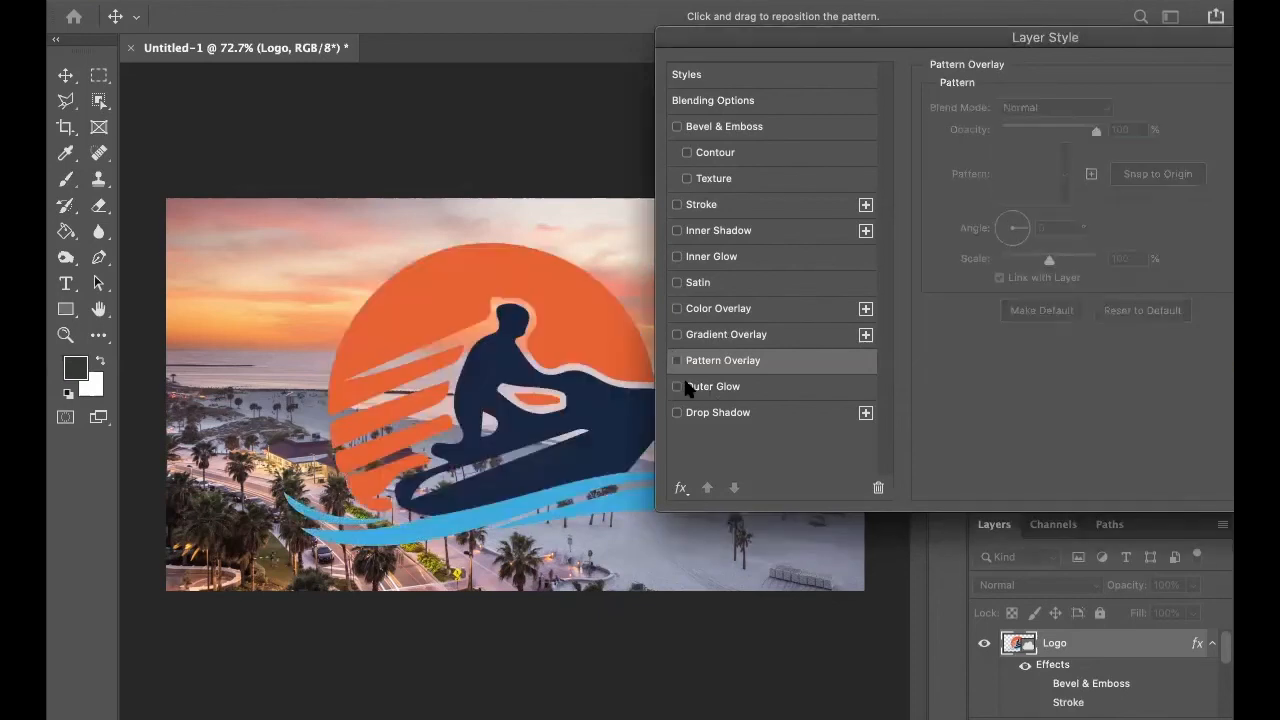
Enable Outer Glow on the logo and set its blend mode to Normal.
click(676, 387)
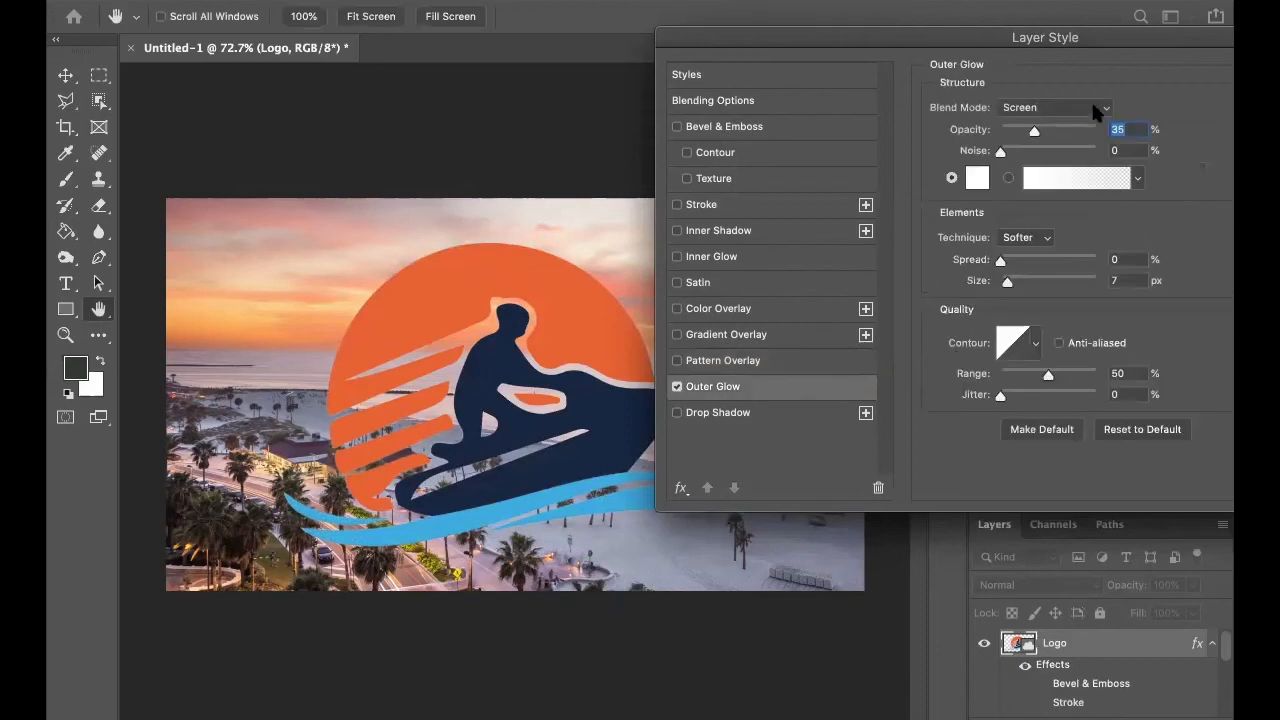
click(1040, 107)
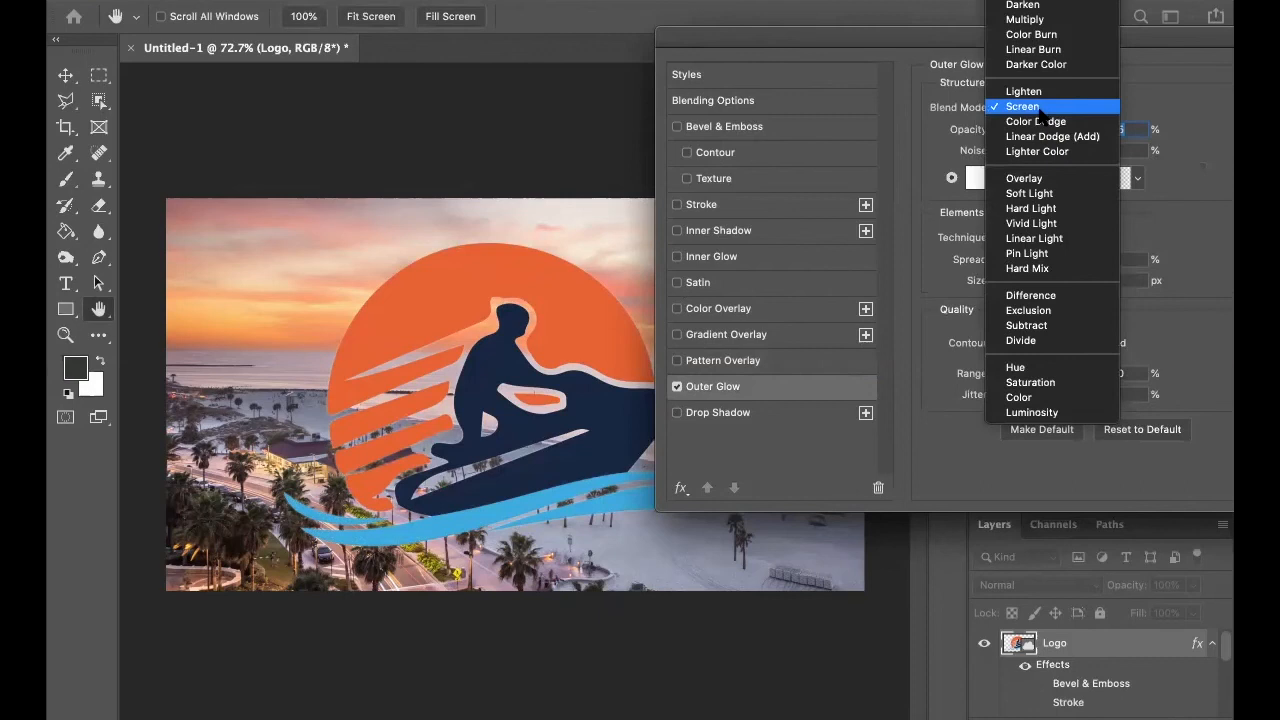
scroll(1041, 114, up, 1)
click(1030, 0)
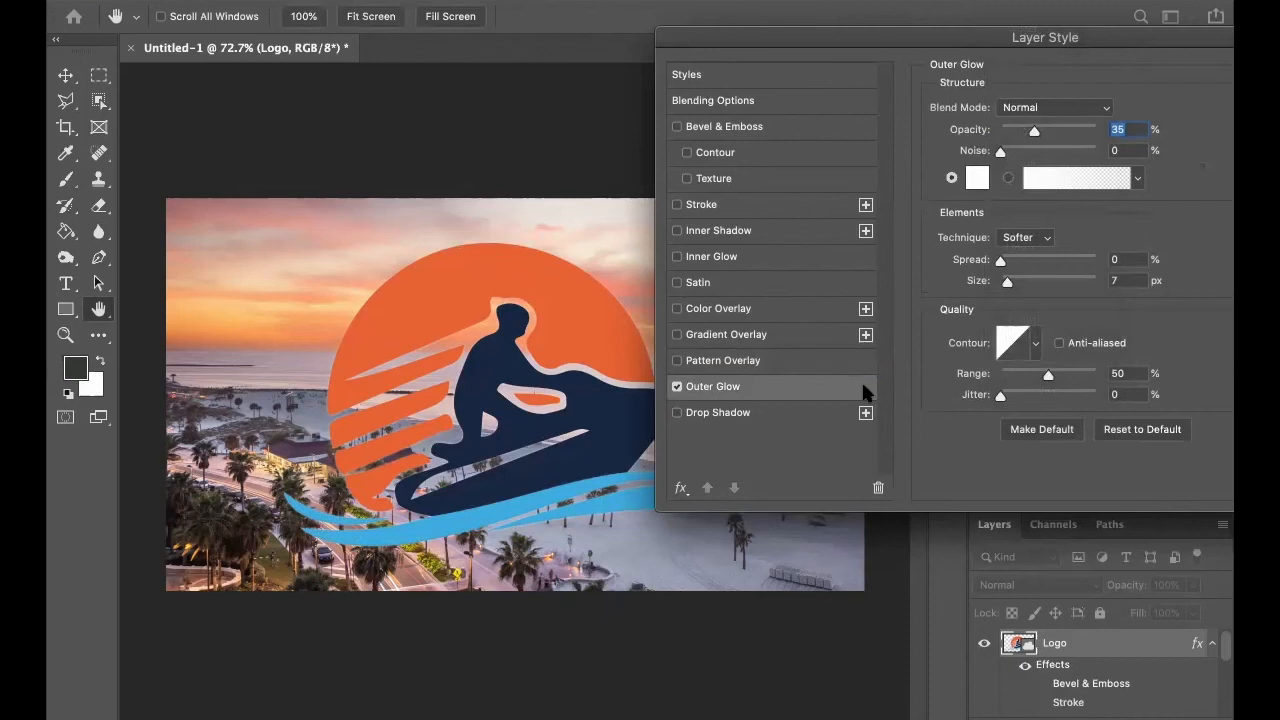
Set the outer glow color to blue (0000ff), its size to 38 px and its spread to 14%.
click(977, 178)
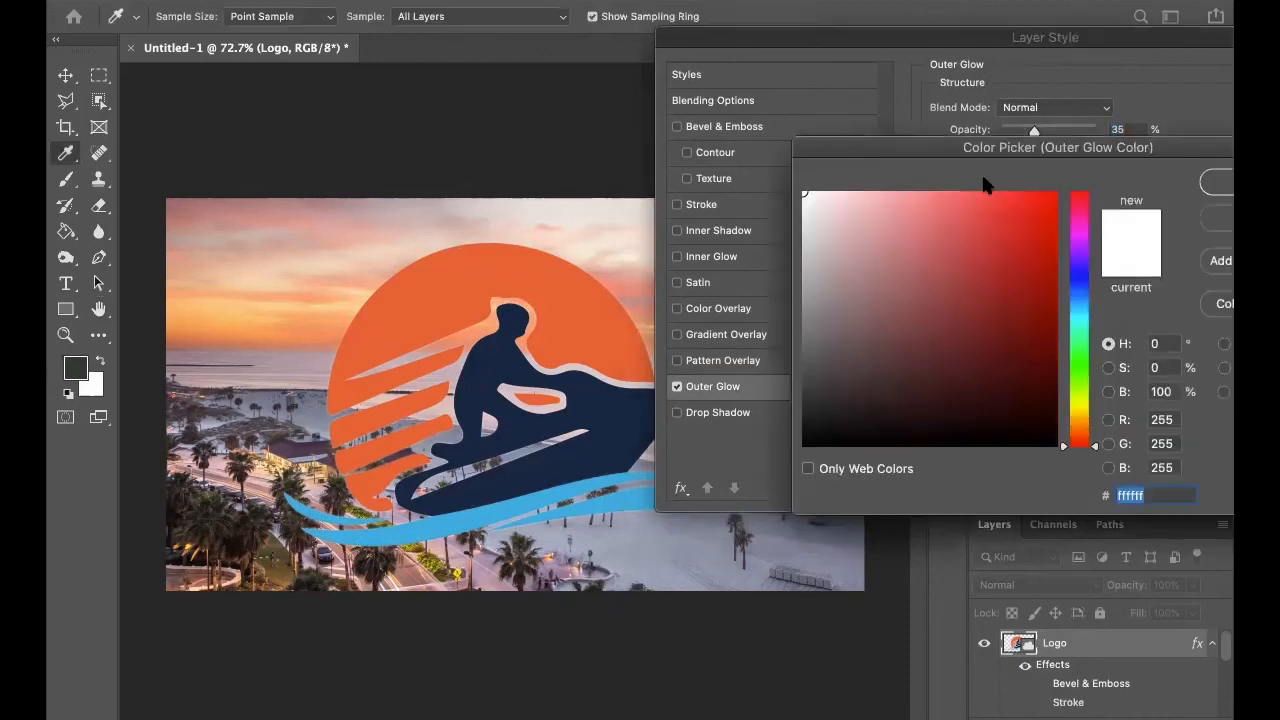
click(1082, 276)
drag(1048, 205, 1142, 187)
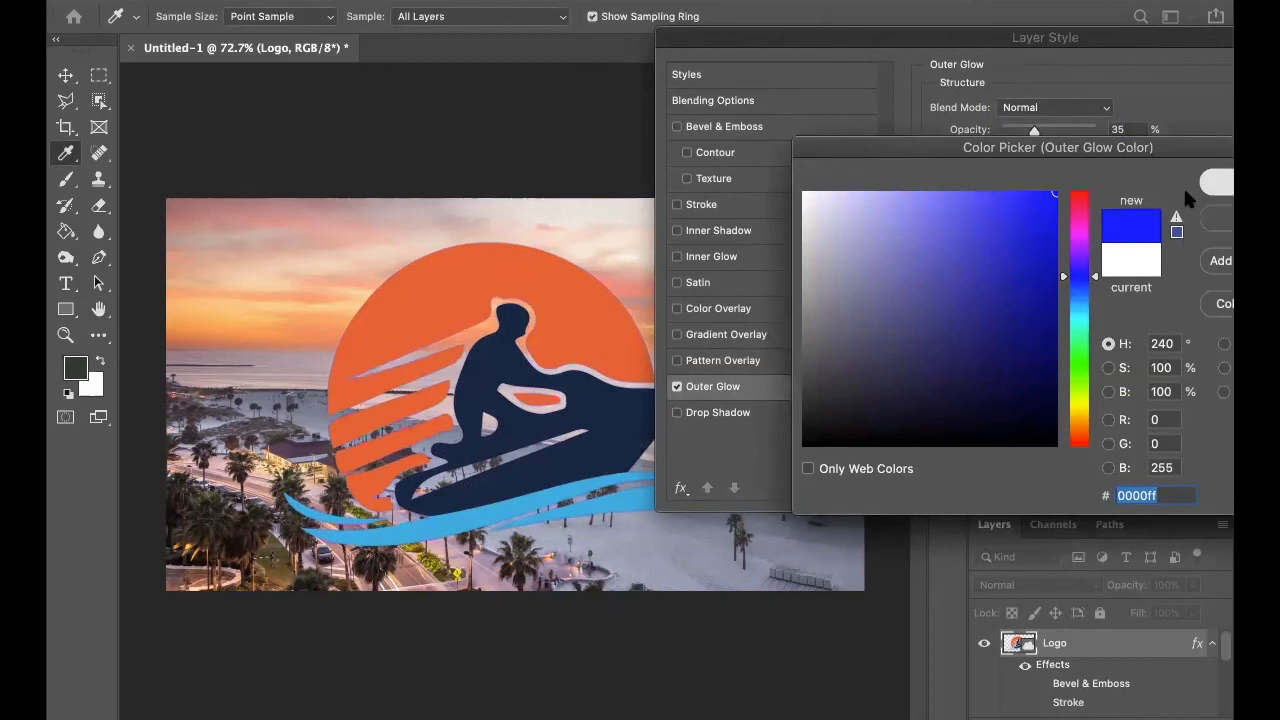
click(1210, 184)
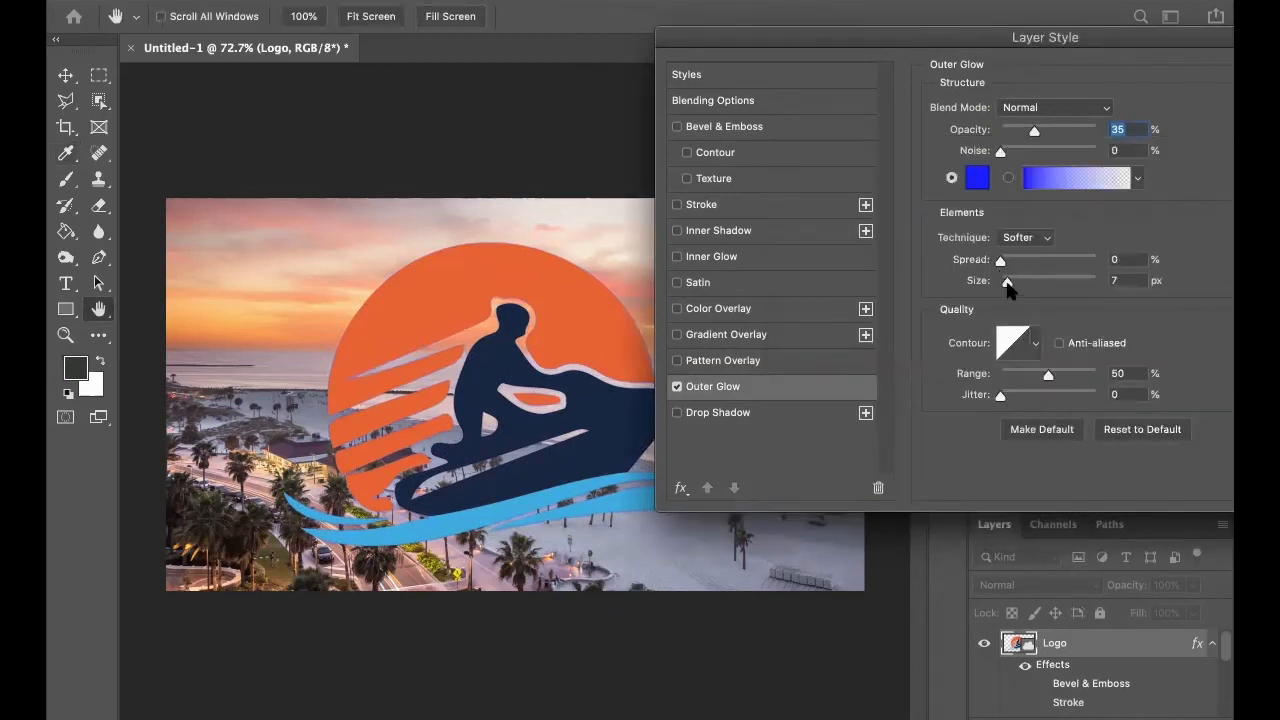
drag(1016, 282, 1013, 262)
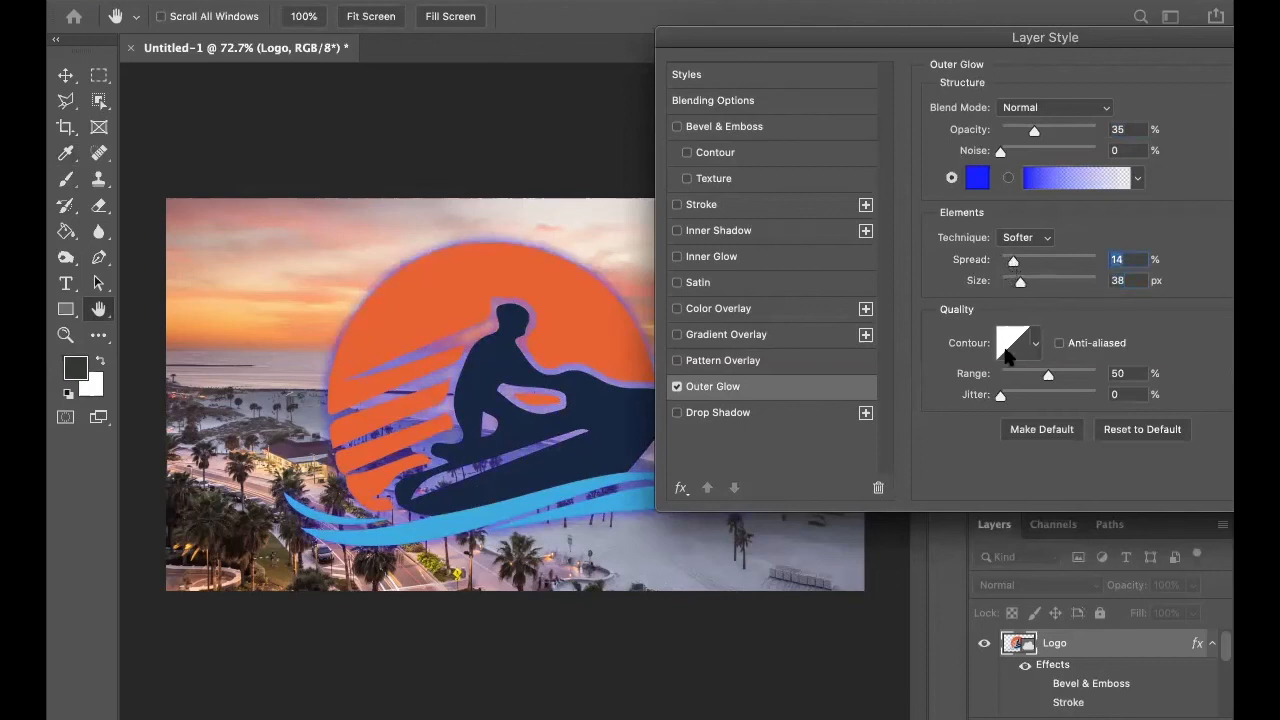
Try several contour presets on the outer glow, return to the linear contour and turn Outer Glow off.
click(1034, 345)
click(977, 421)
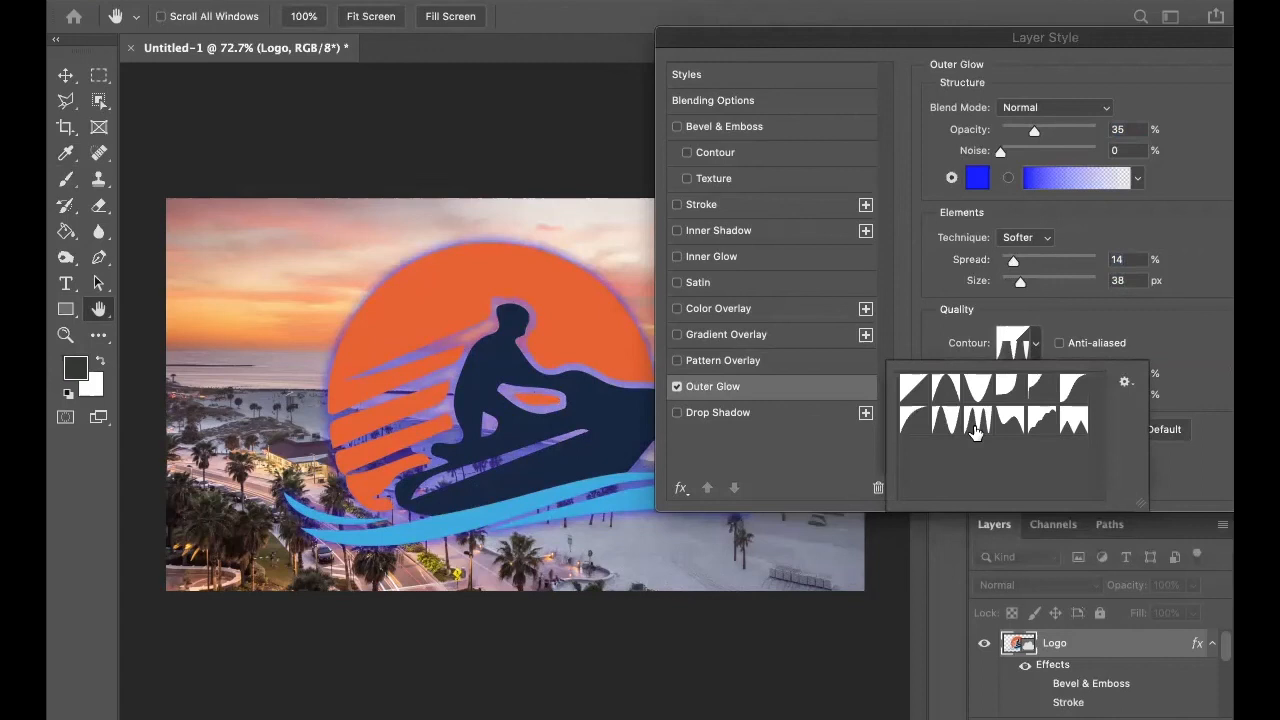
click(1083, 422)
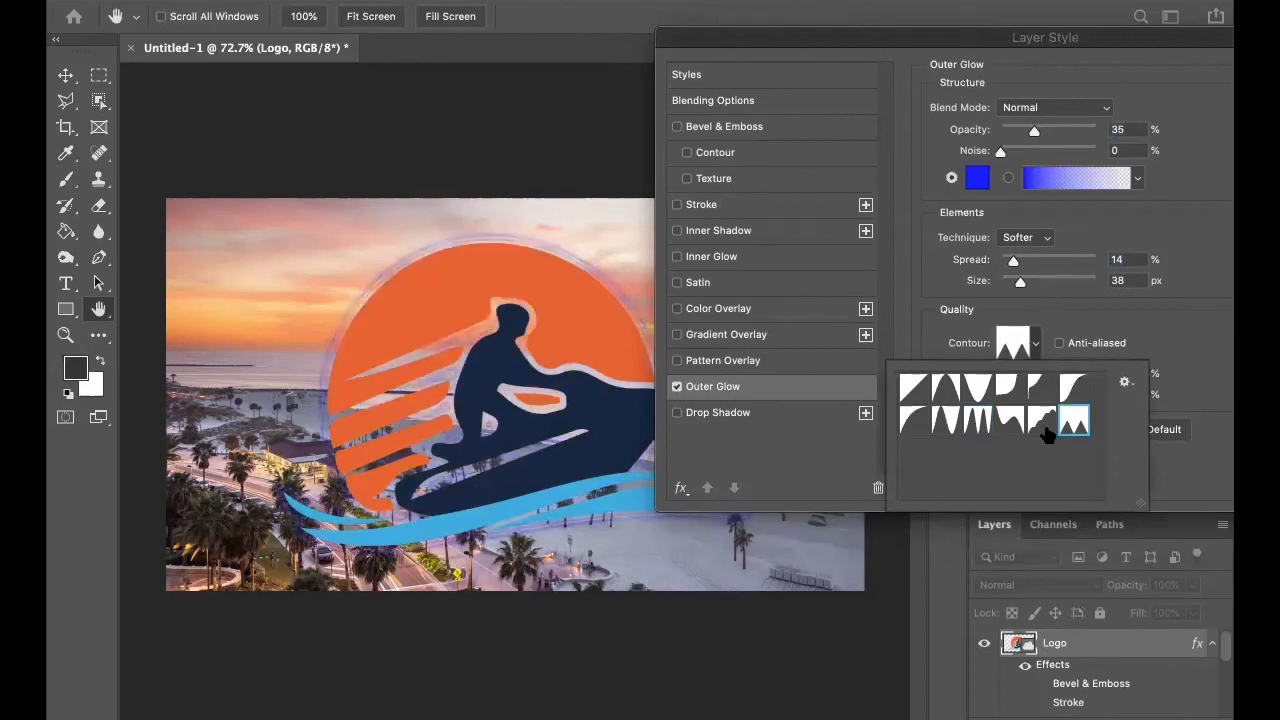
click(951, 425)
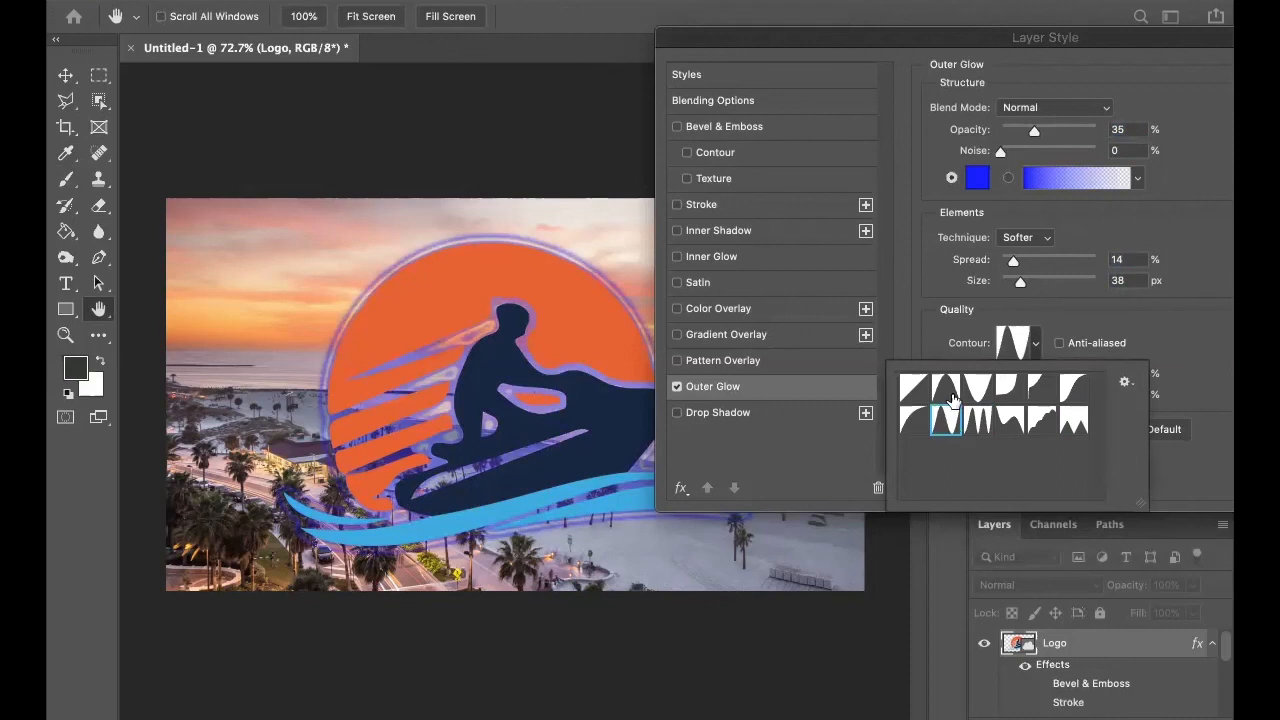
click(952, 398)
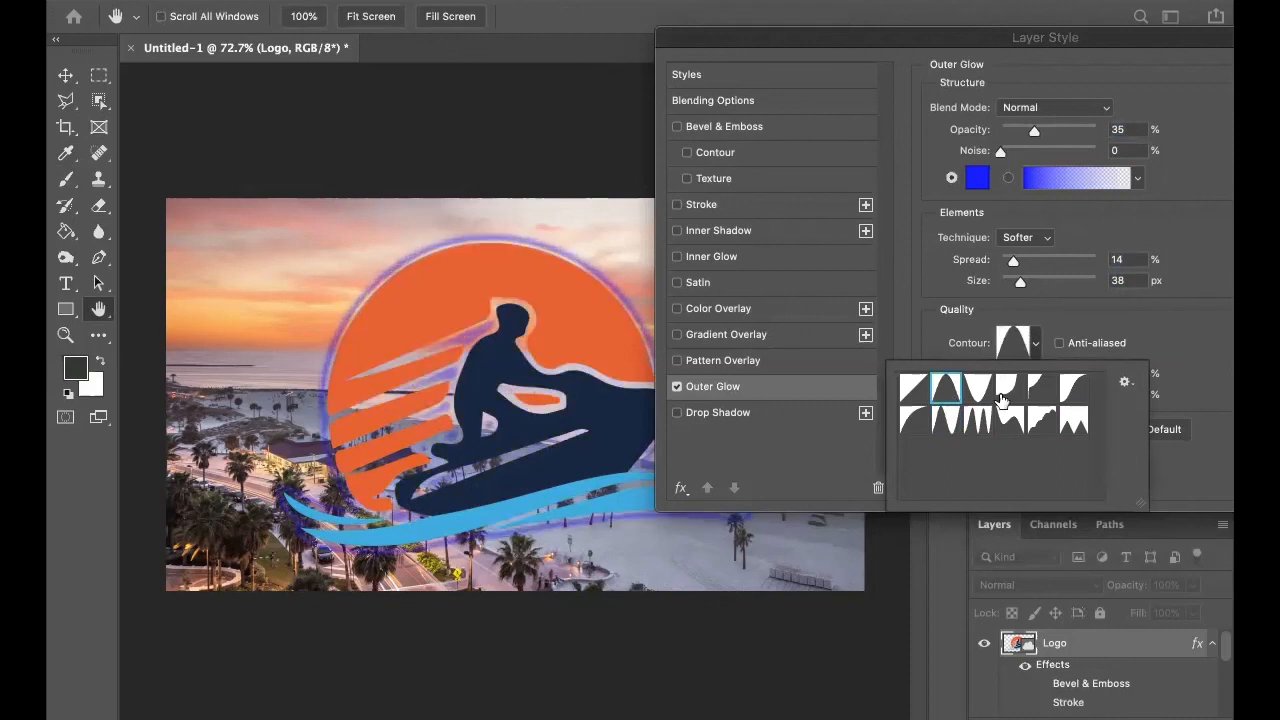
click(1003, 397)
click(911, 396)
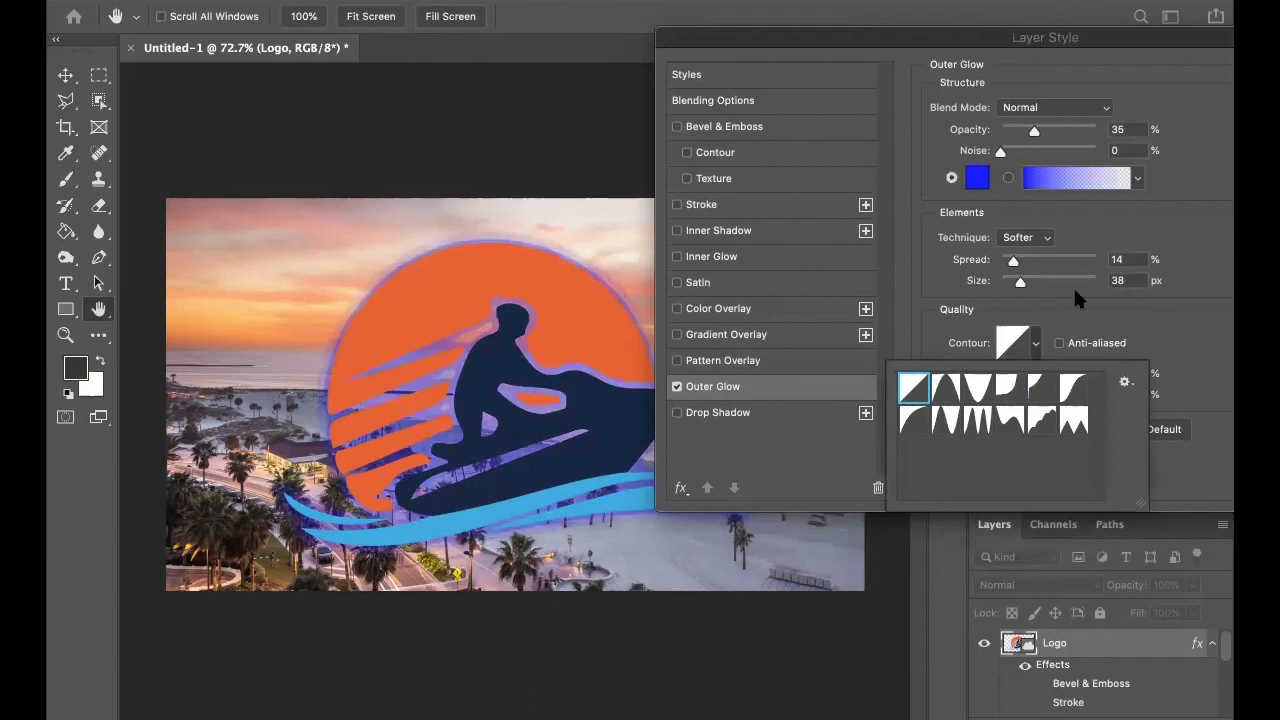
click(1036, 343)
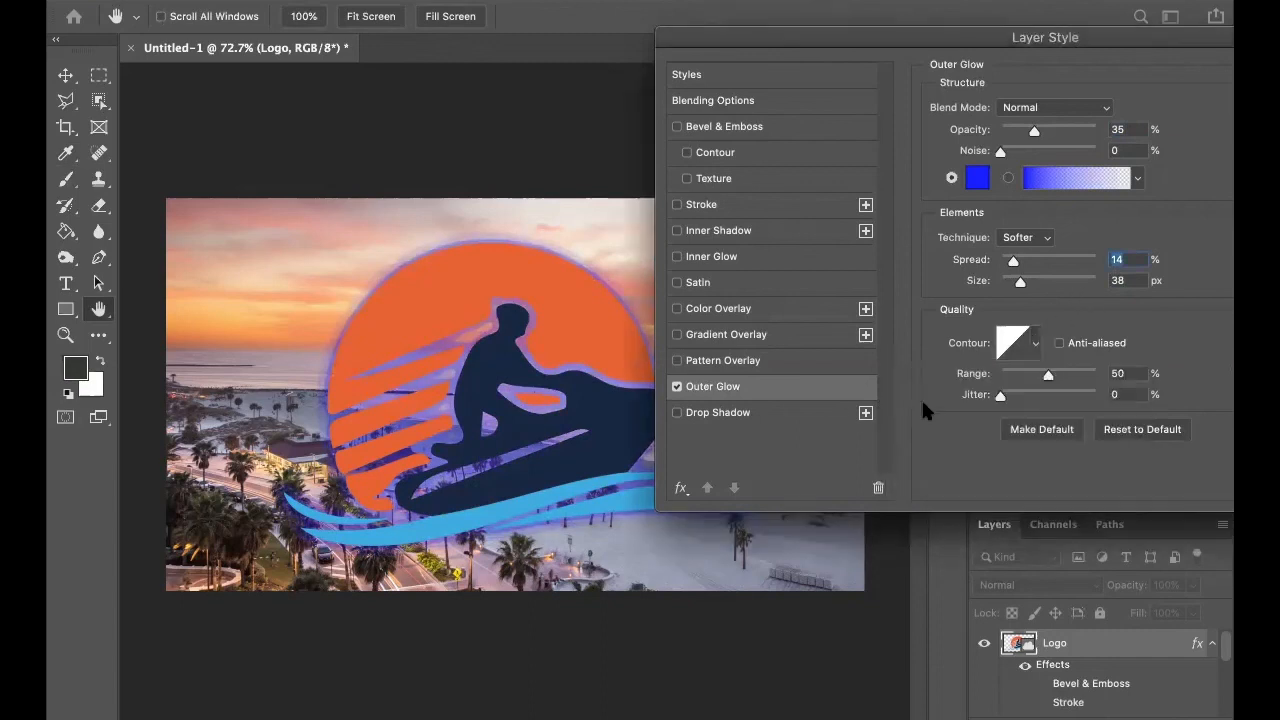
click(677, 386)
Enable Drop Shadow on the logo and set its opacity to 70%, spread to 9% and size to 16 px.
click(677, 412)
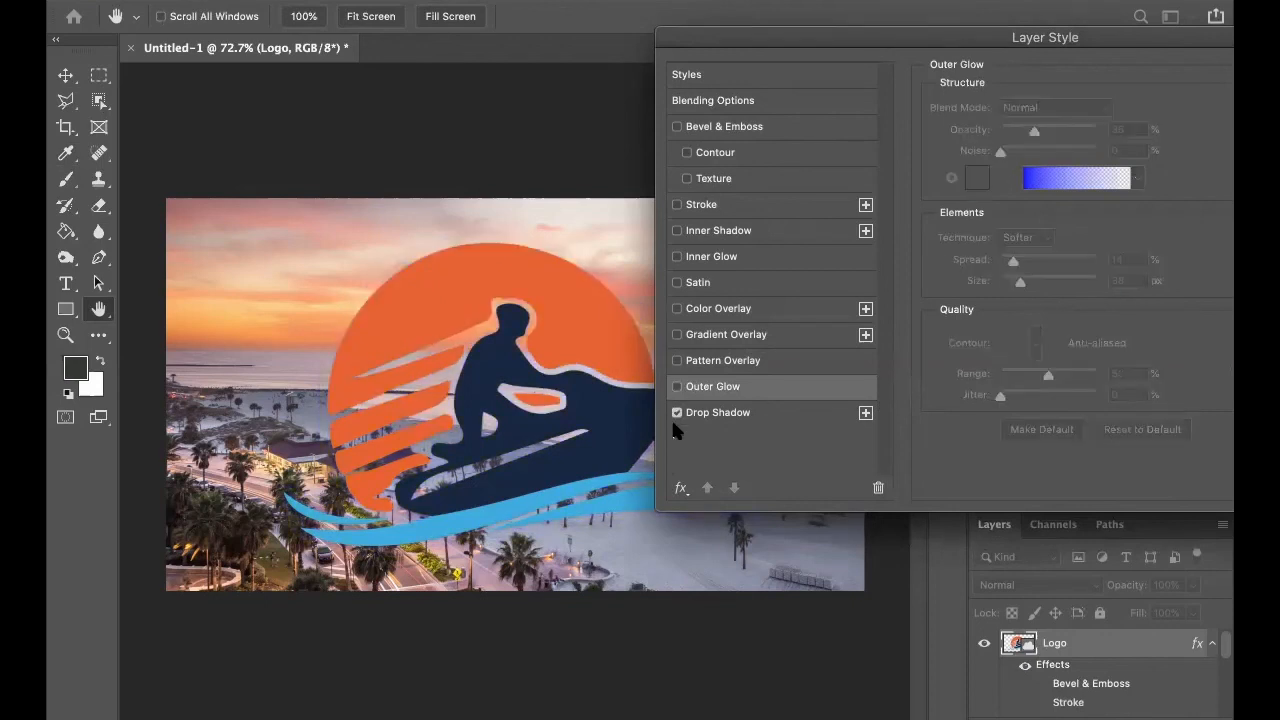
click(745, 411)
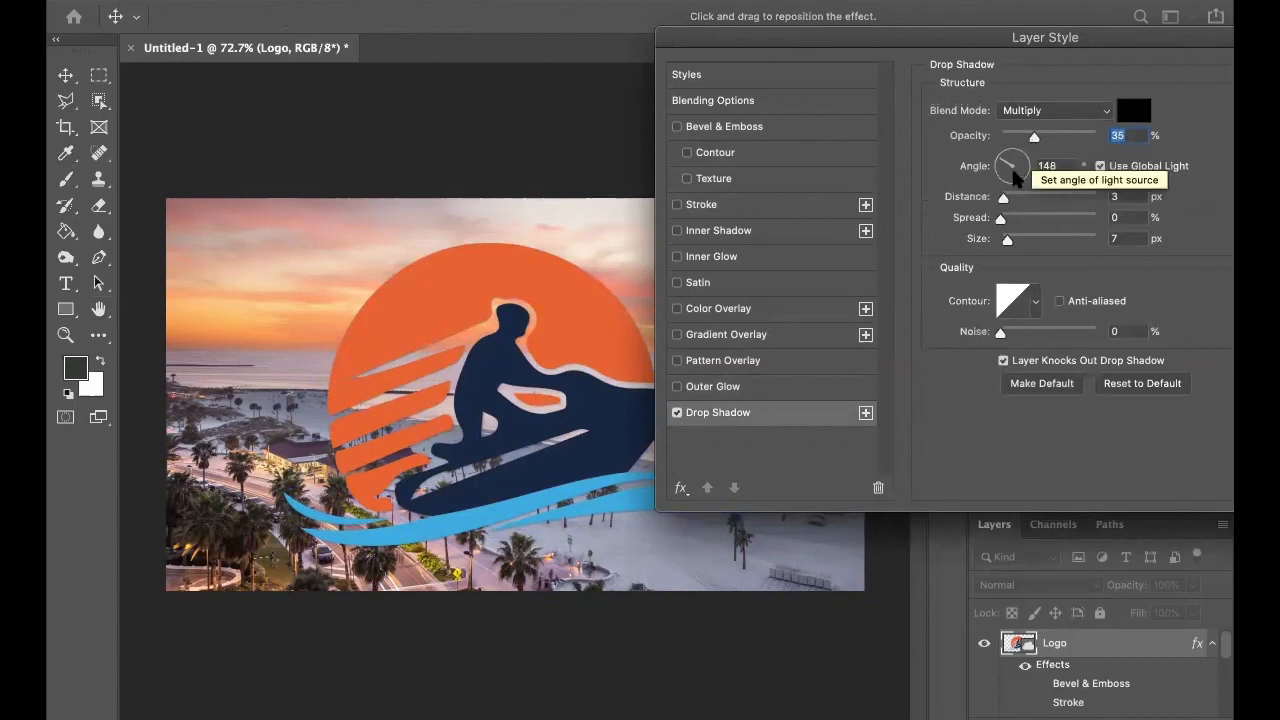
drag(1004, 197, 1009, 240)
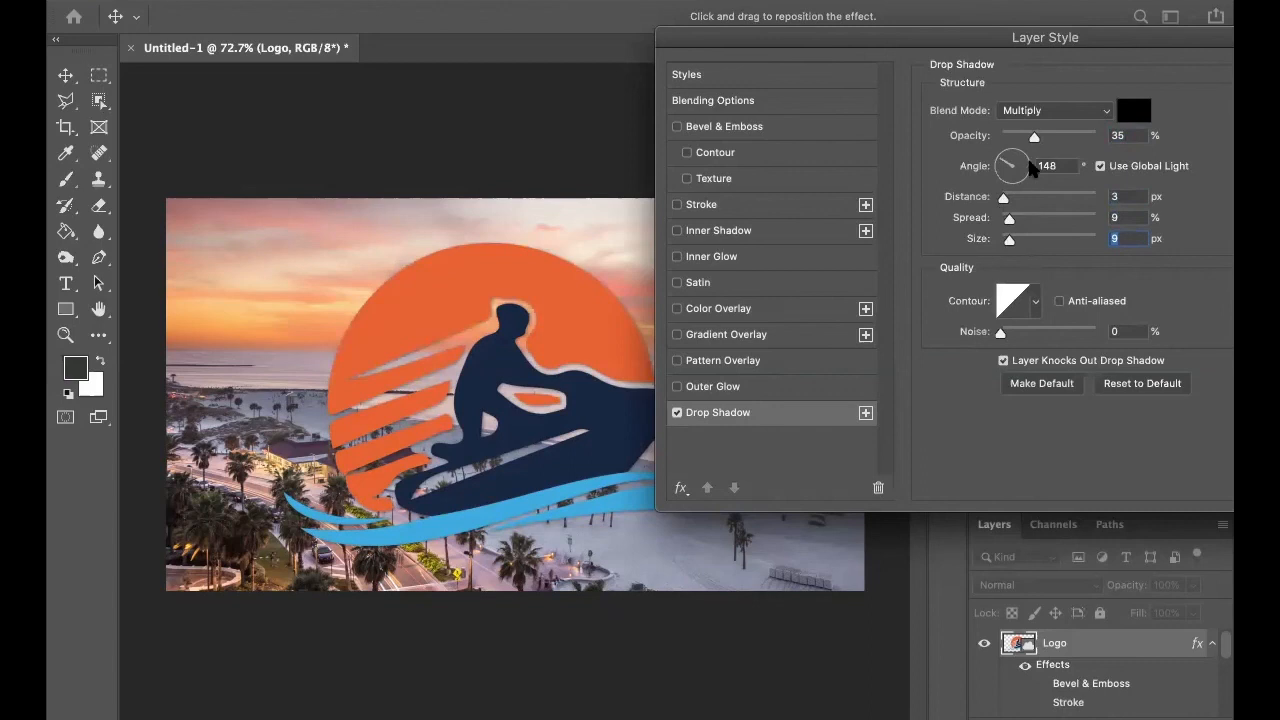
drag(1037, 138, 1067, 140)
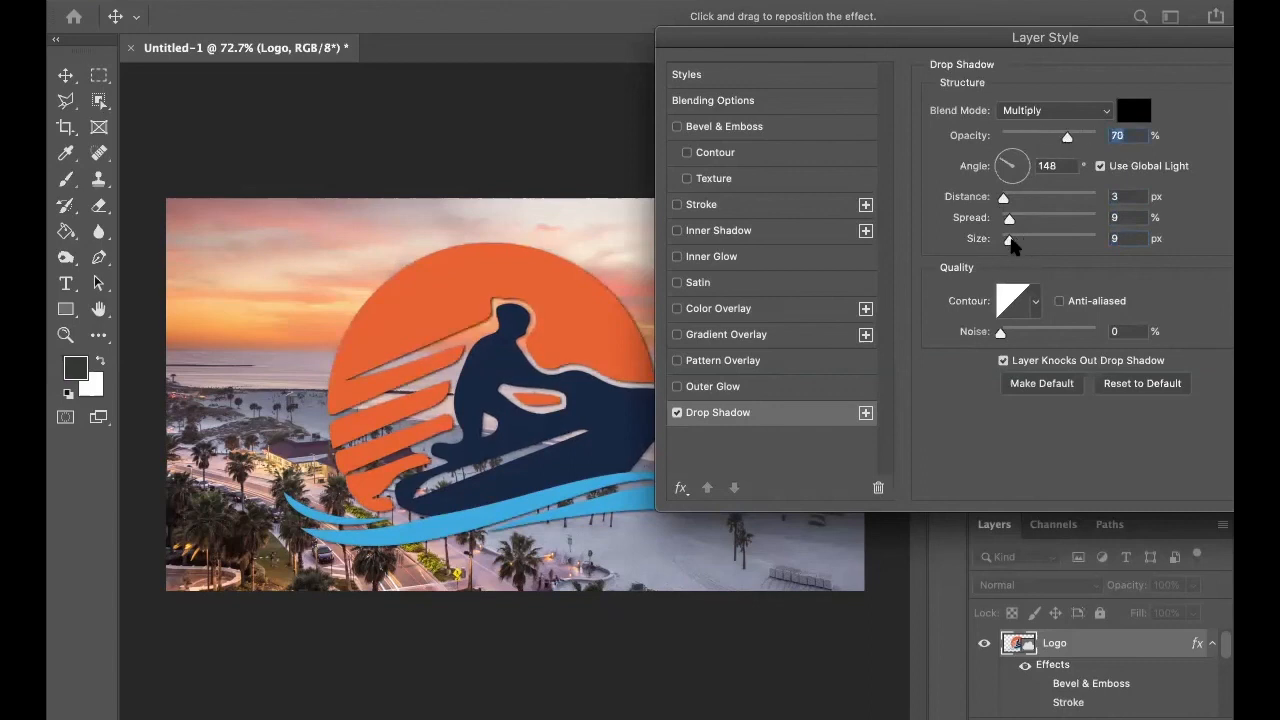
drag(1013, 243, 1009, 243)
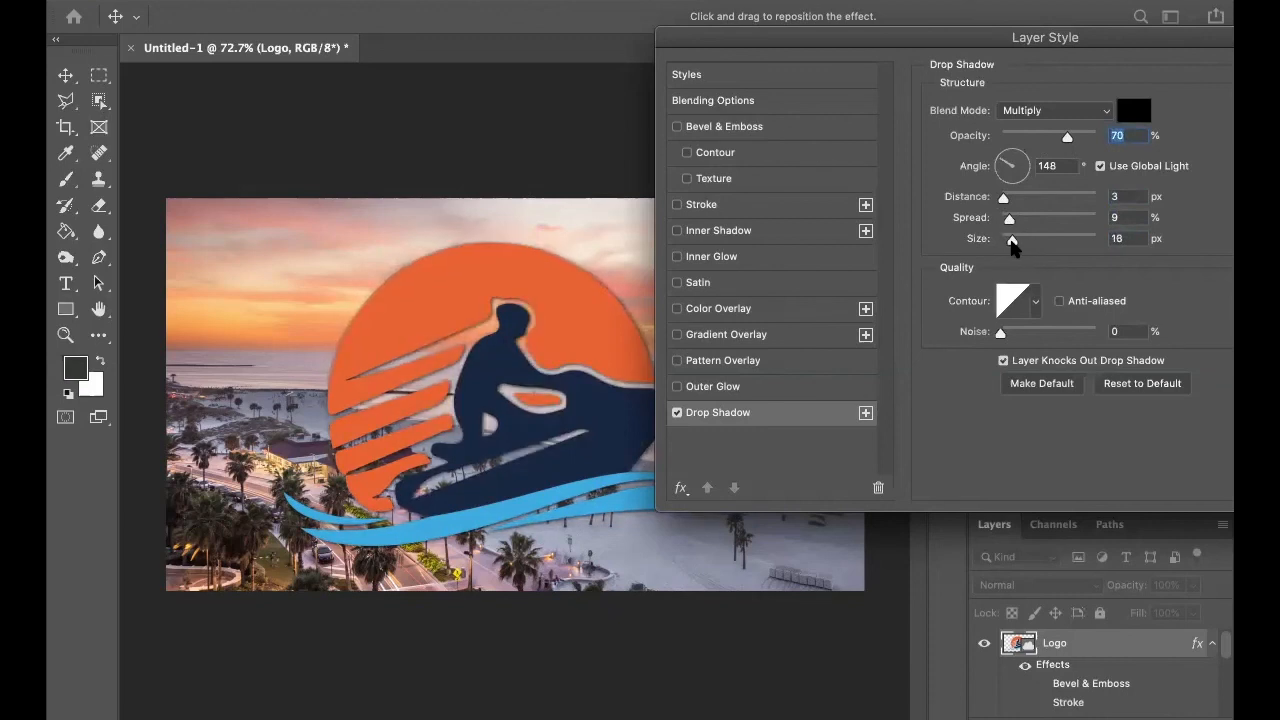
click(1012, 242)
Enable a white Color Overlay on the logo at 100% opacity and try the Multiply blend mode.
click(677, 309)
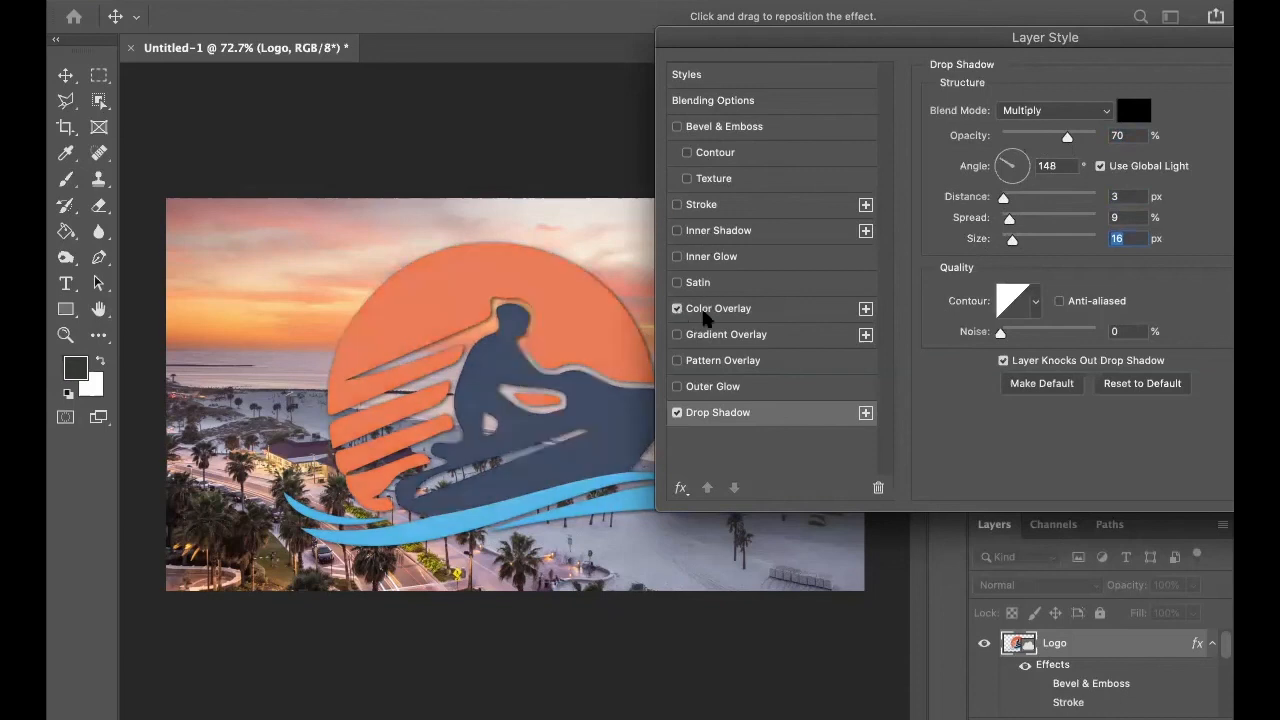
click(735, 316)
drag(1017, 139, 1187, 140)
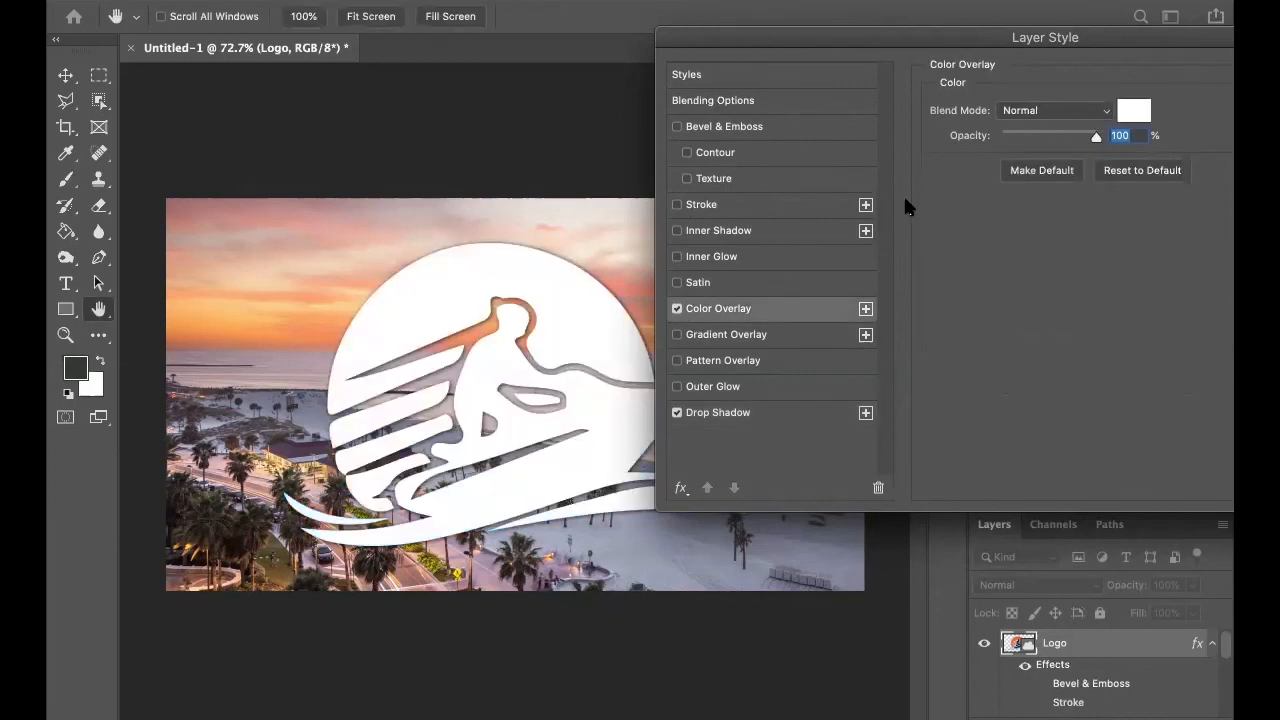
click(1100, 110)
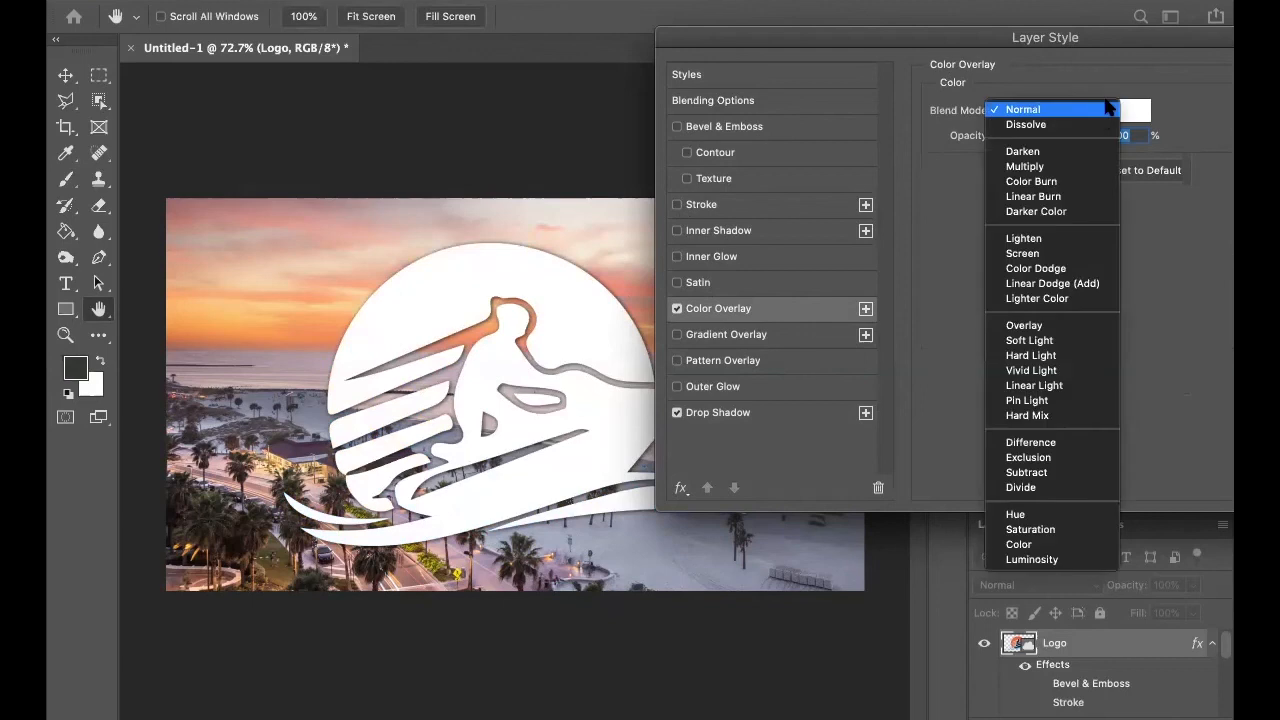
click(1025, 166)
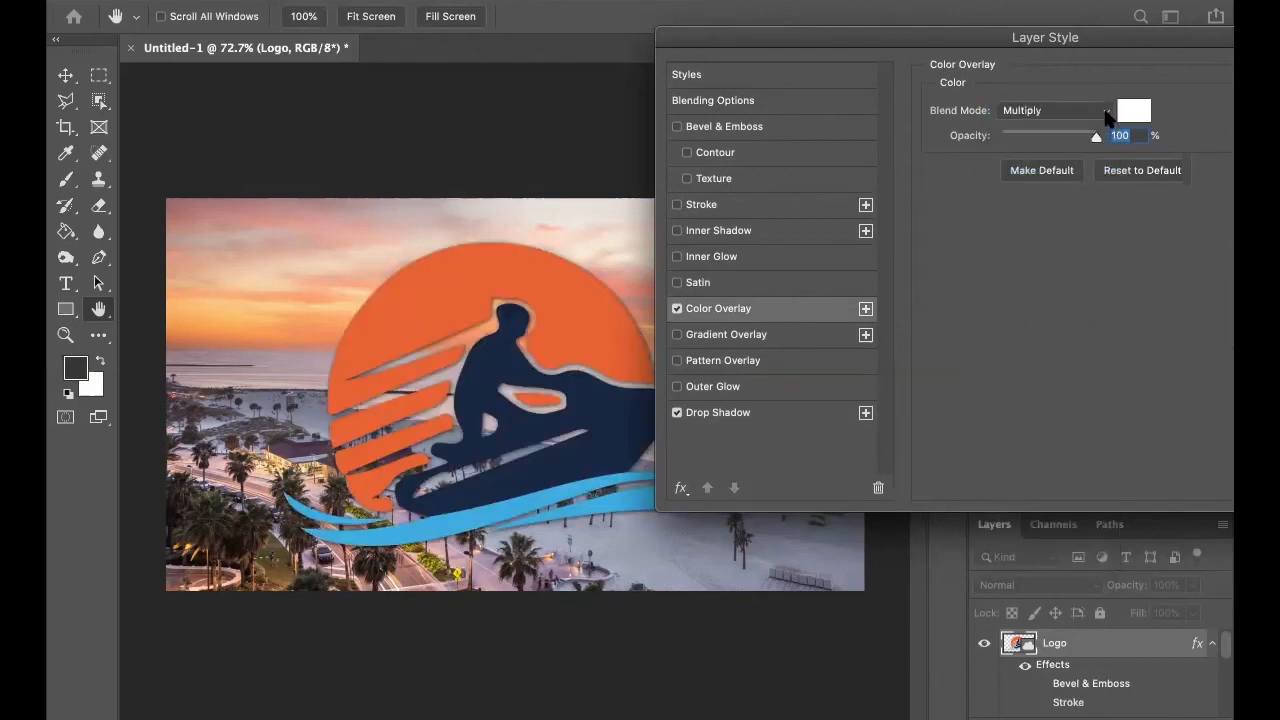
Return the color overlay to Normal blend mode, lower its opacity to 69% and turn Color Overlay off.
click(1105, 114)
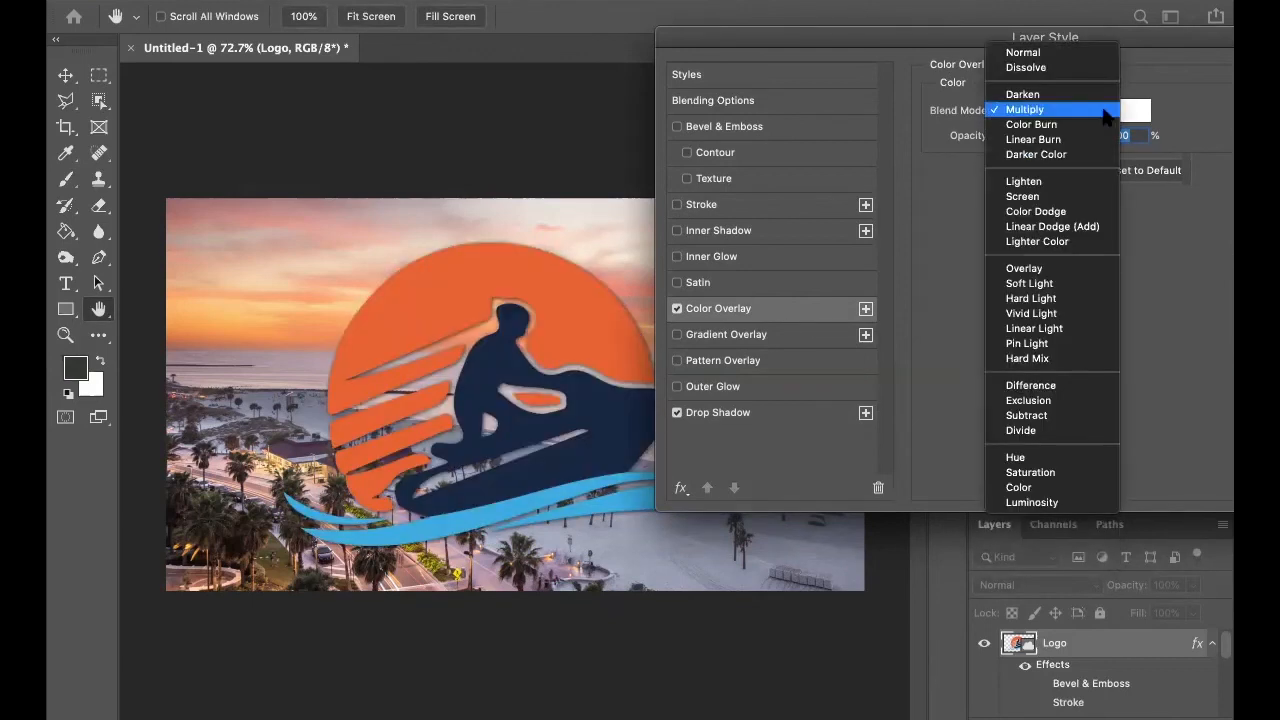
click(1064, 52)
drag(1096, 135, 1065, 139)
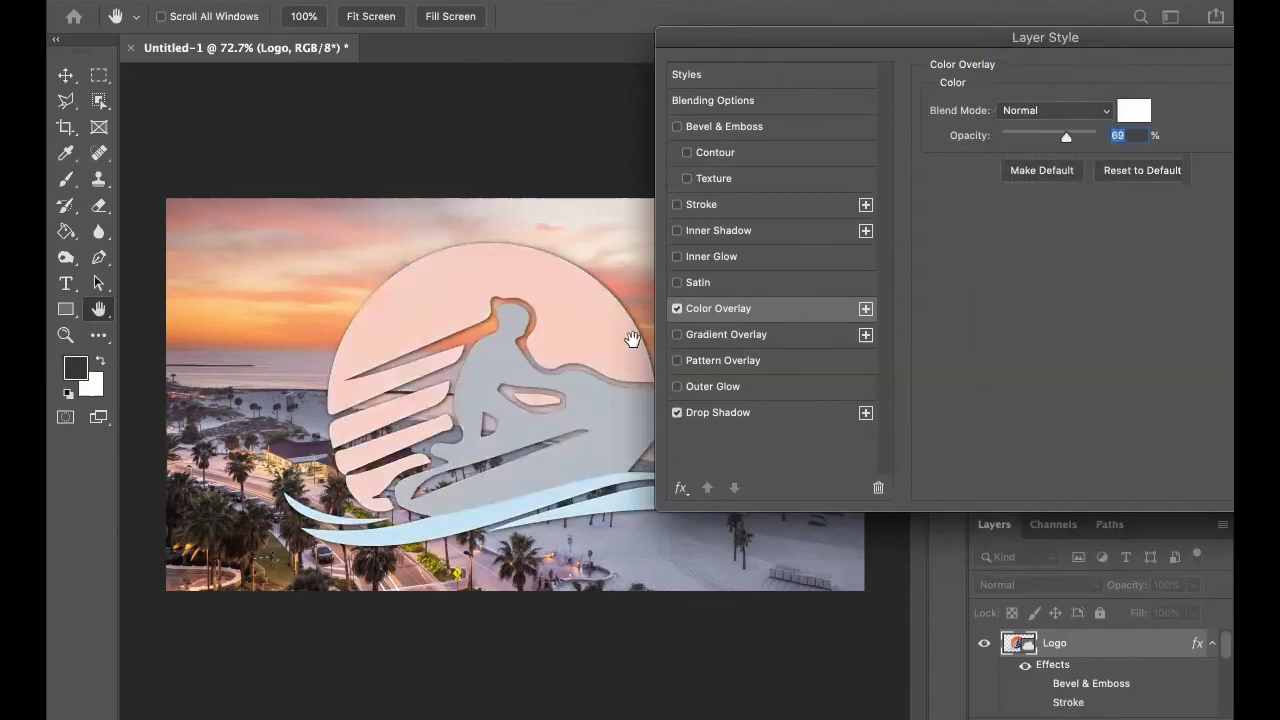
click(677, 309)
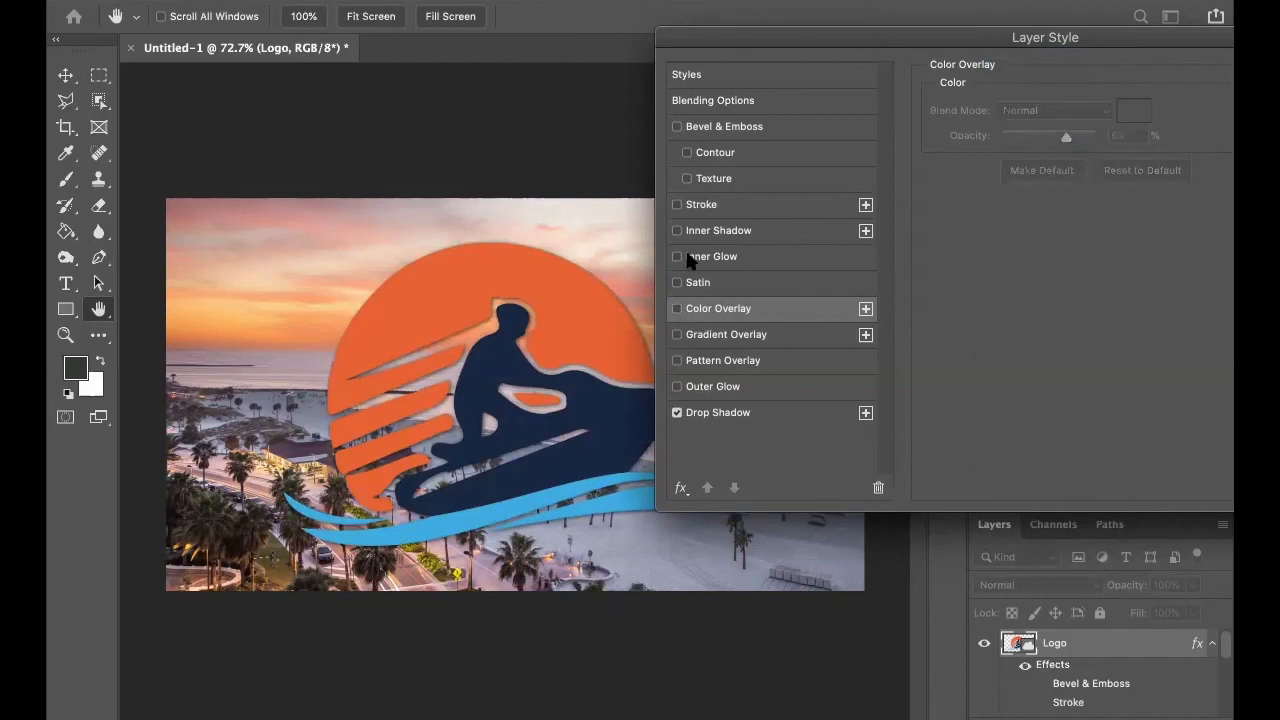
Enable Bevel & Emboss alongside the drop shadow and apply the layer style to the logo.
click(677, 127)
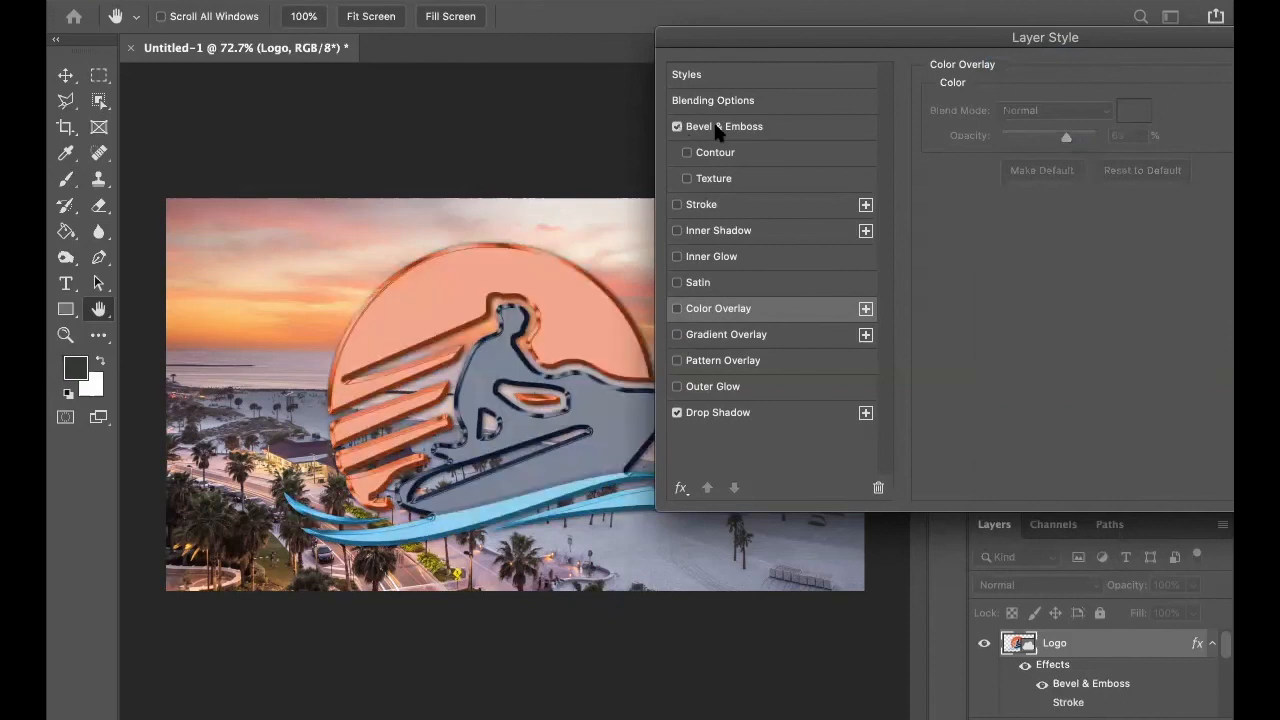
click(722, 128)
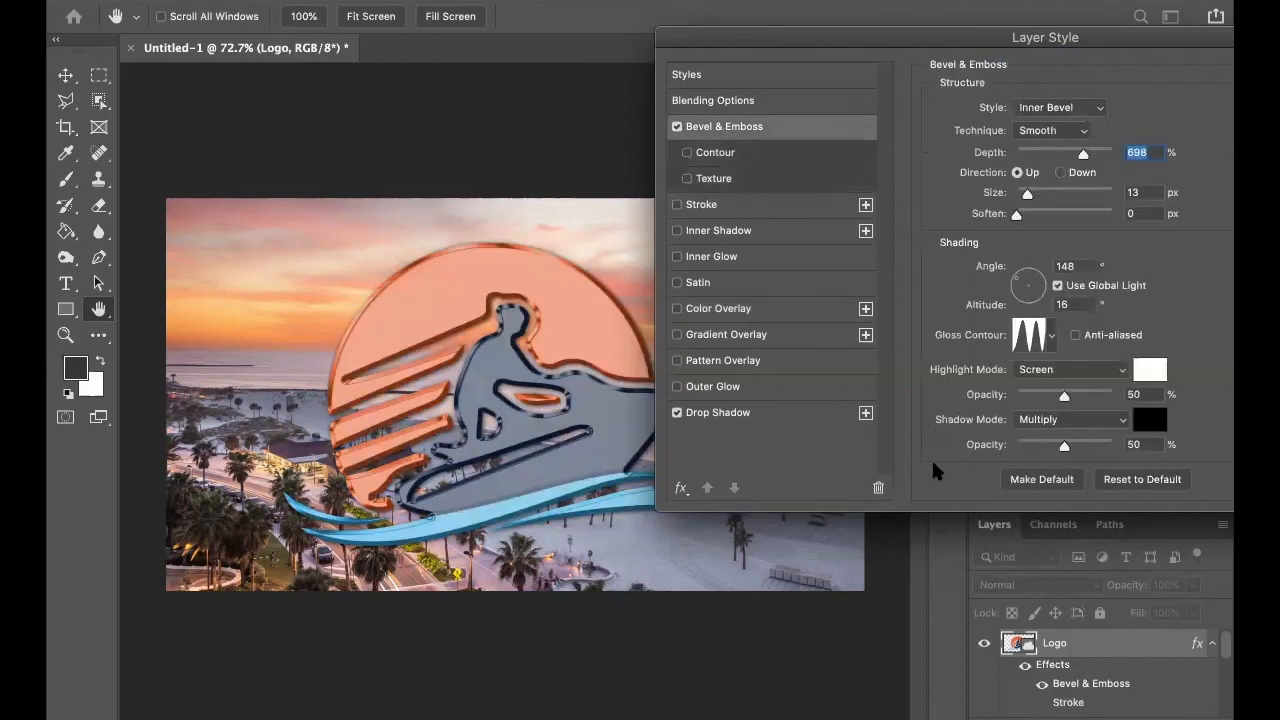
drag(1065, 47, 739, 197)
drag(1016, 186, 882, 200)
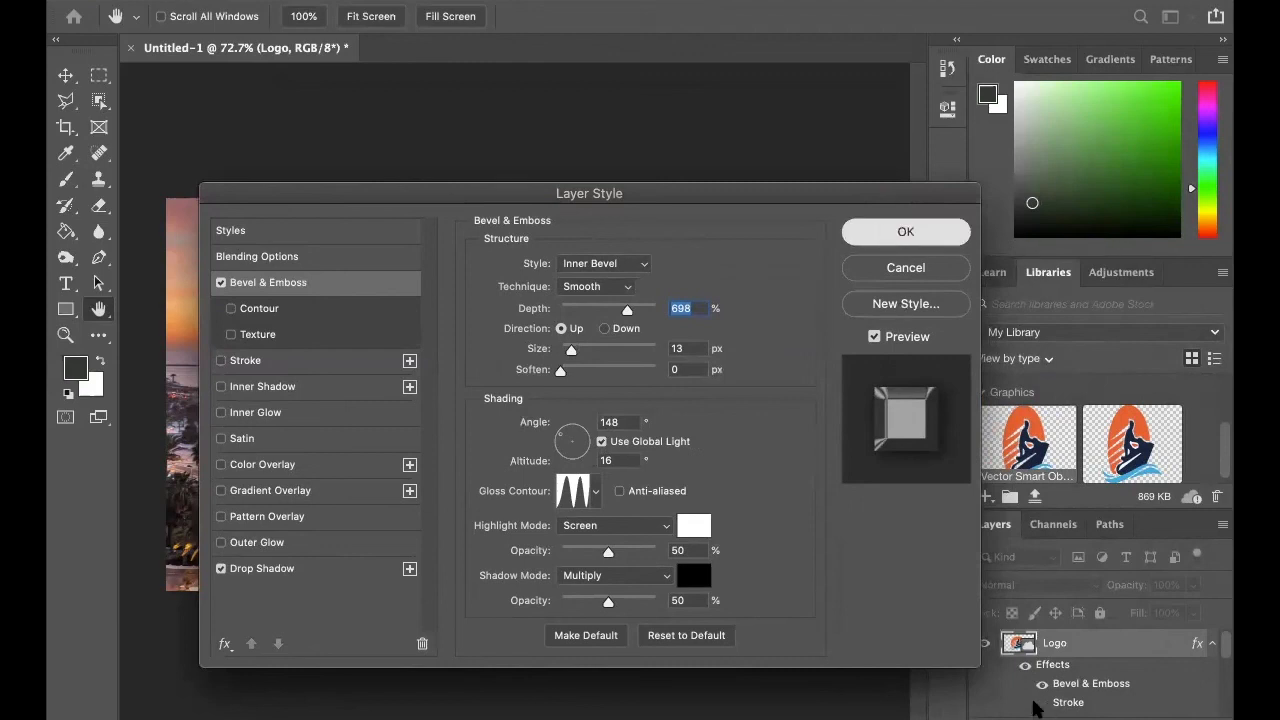
key(Return)
Toggle the visibility of the Logo layer's Bevel & Emboss effect to compare the look, leaving it hidden.
scroll(1167, 657, down, 1)
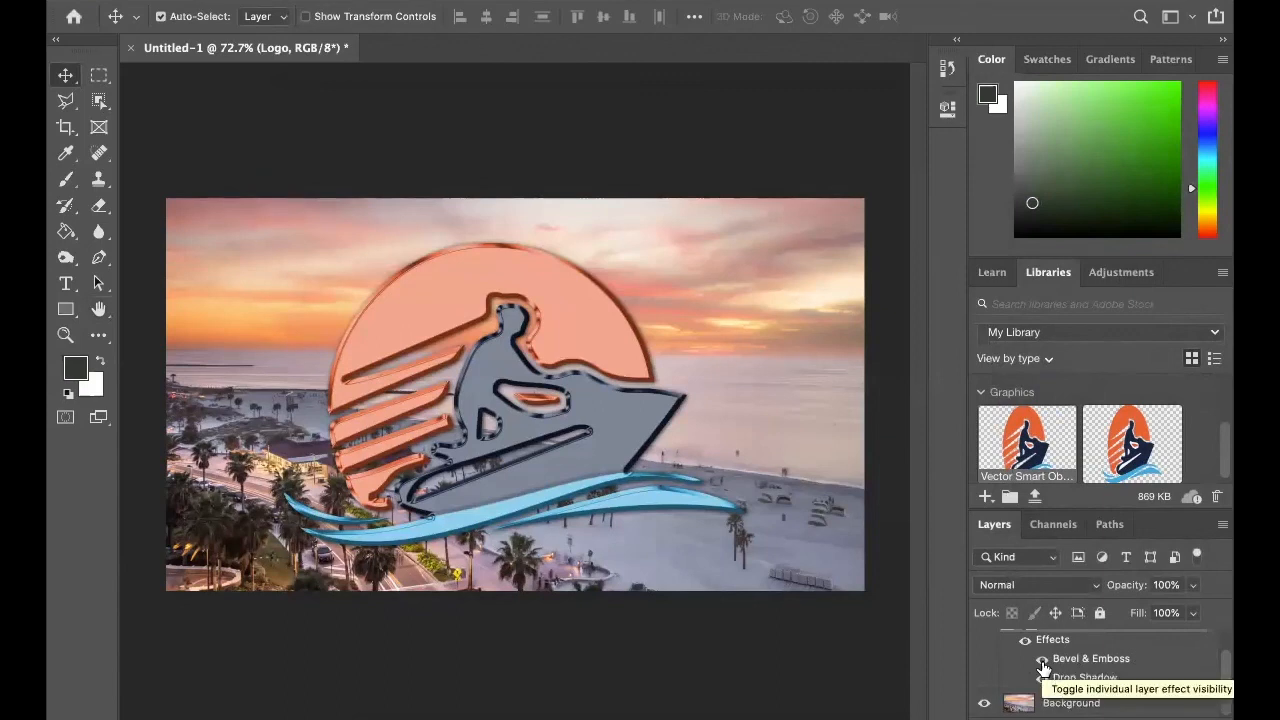
click(1042, 663)
scroll(1043, 670, up, 1)
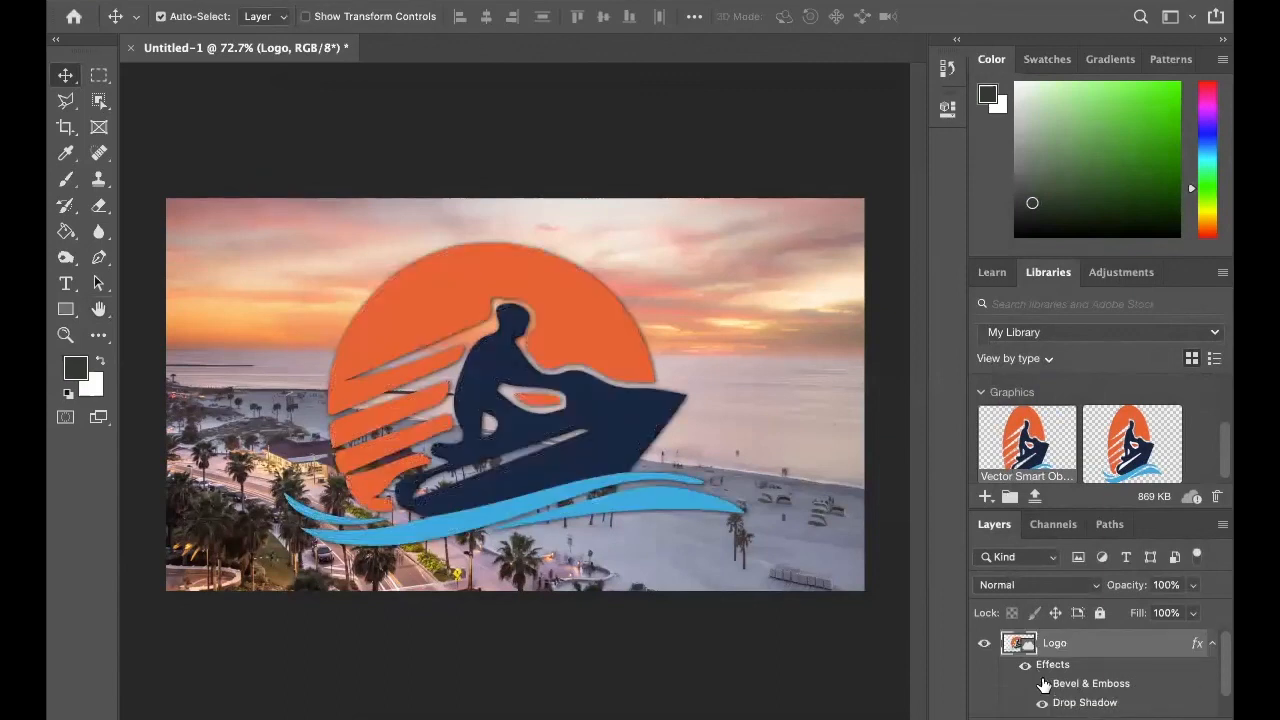
click(1042, 686)
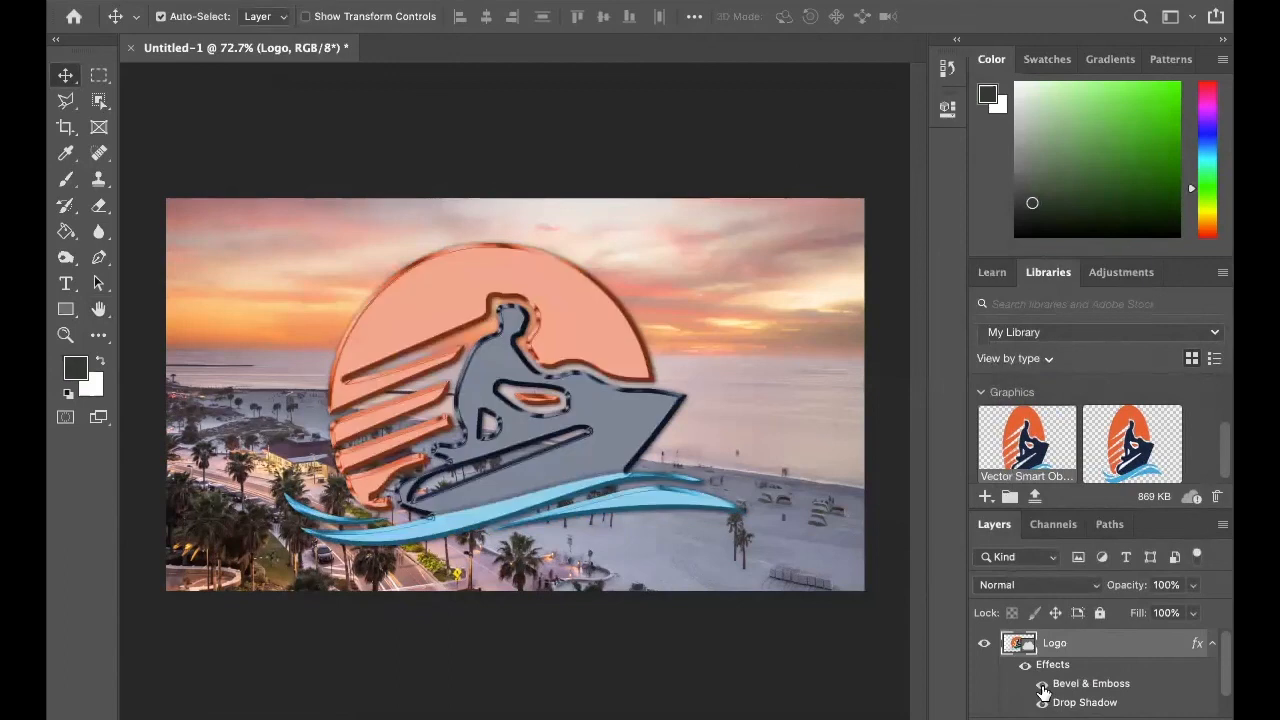
click(1042, 686)
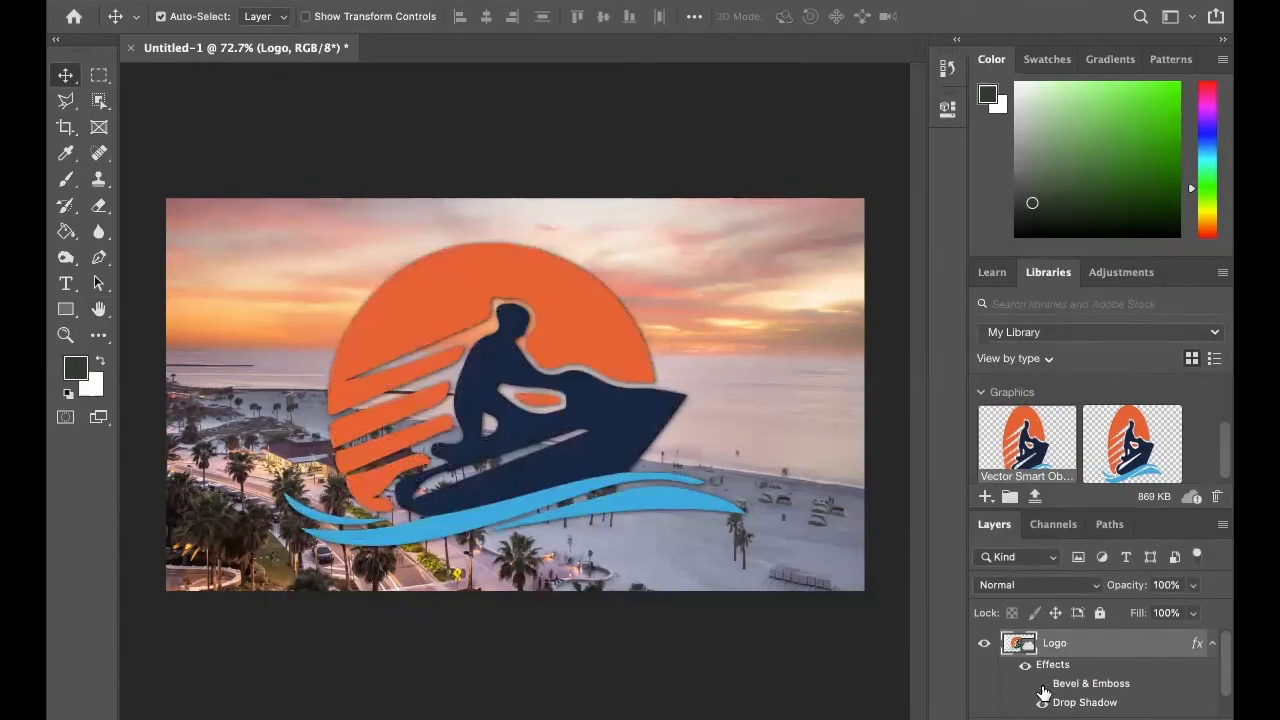
scroll(1043, 692, down, 1)
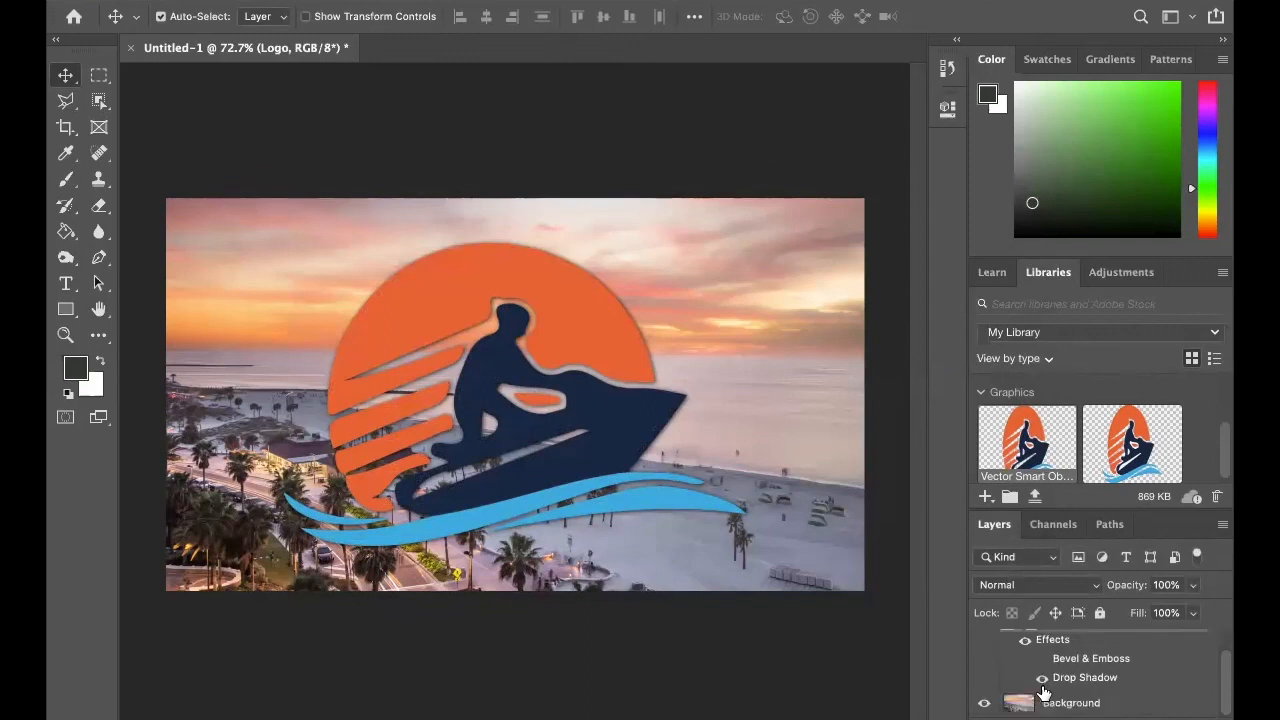